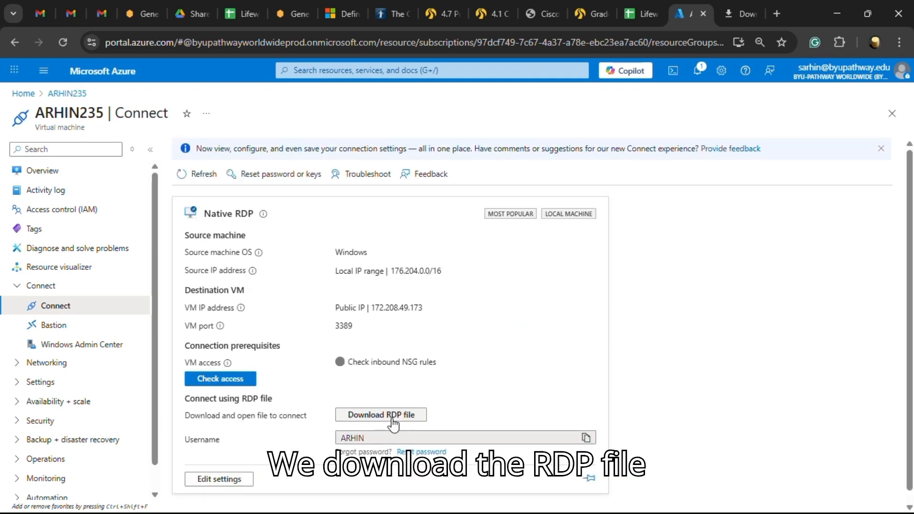
# Download the virtual machine's RDP file from Azure and connect using the account password
pyautogui.click(392, 415)
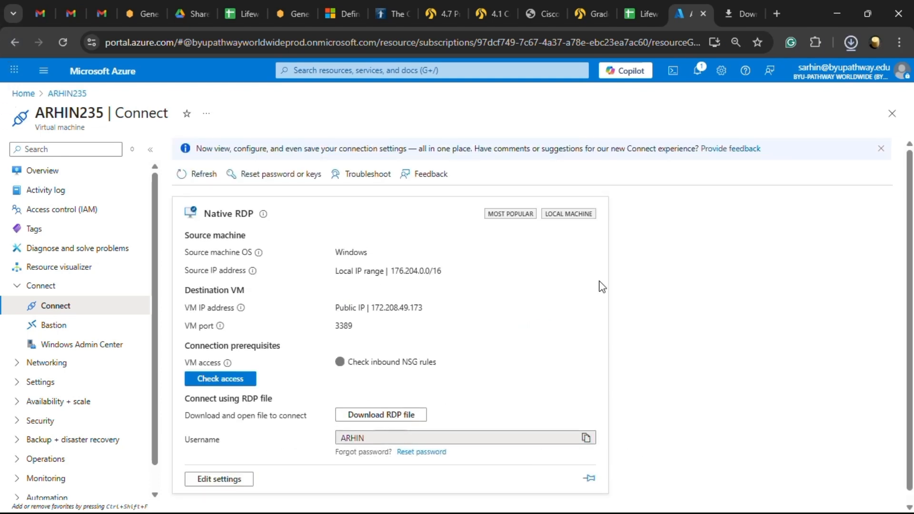
pyautogui.click(731, 71)
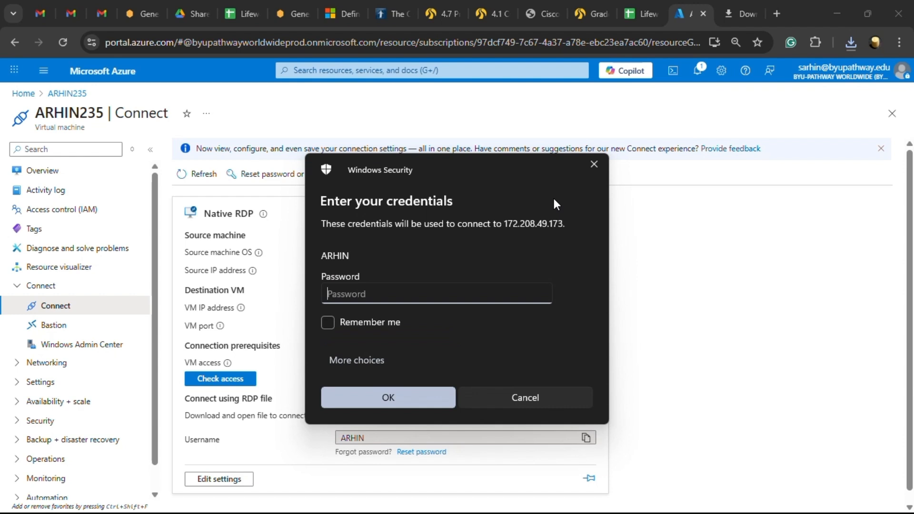
pyautogui.write('***************')
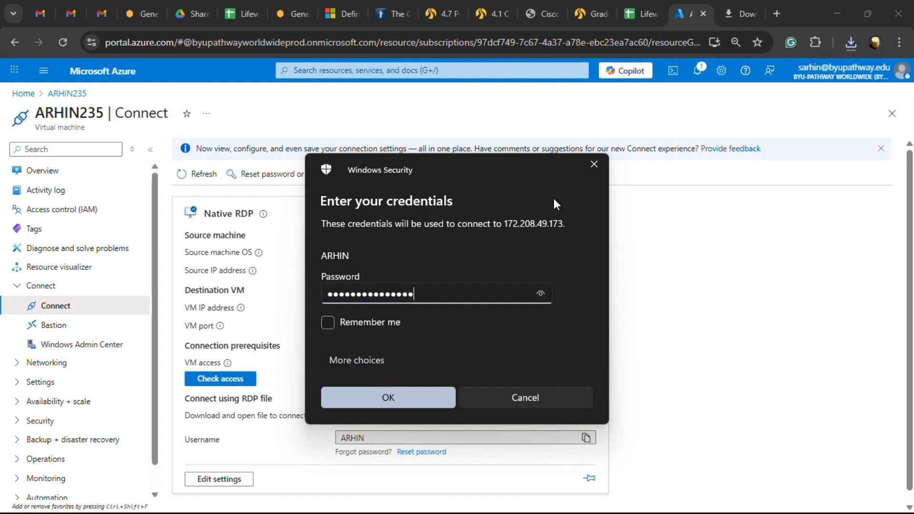
pyautogui.press('Return')
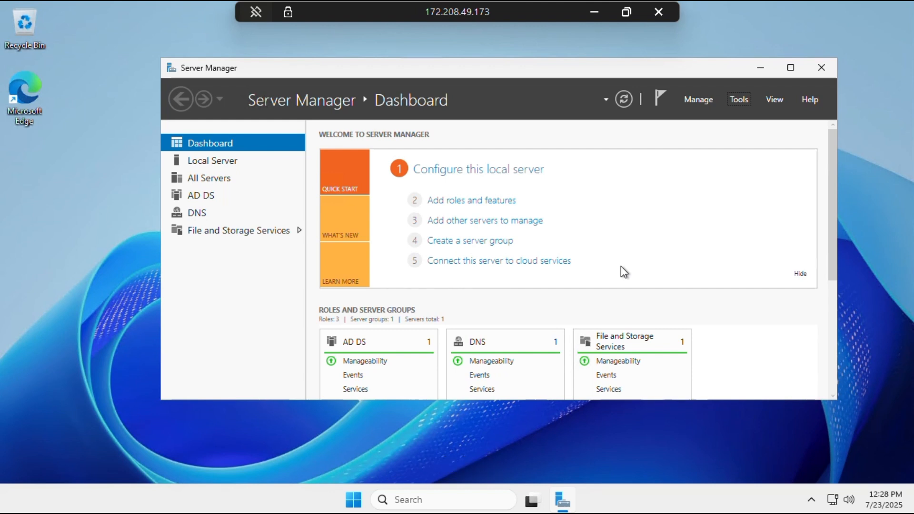
# Open the Tools menu on the remote server's Server Manager Dashboard
pyautogui.click(739, 101)
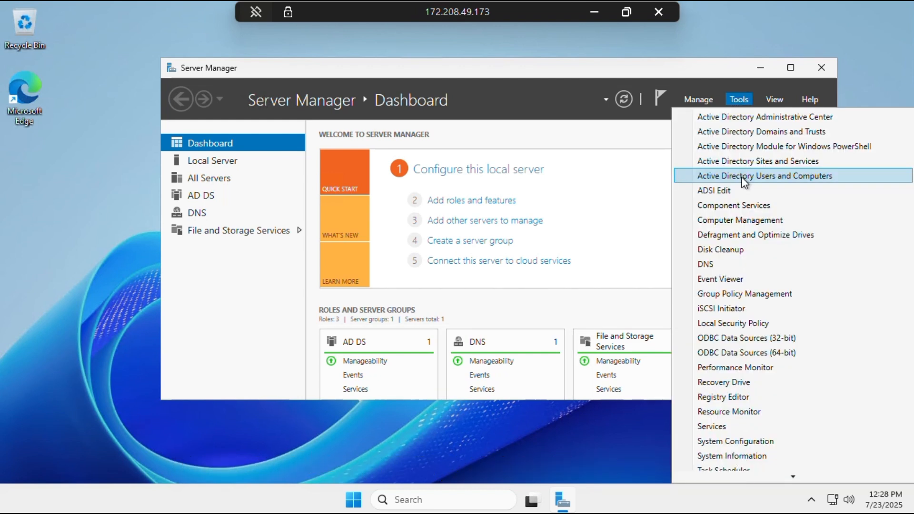
# Launch Active Directory Users and Computers and create an 'Employee' OU under ensign.corp
pyautogui.click(742, 176)
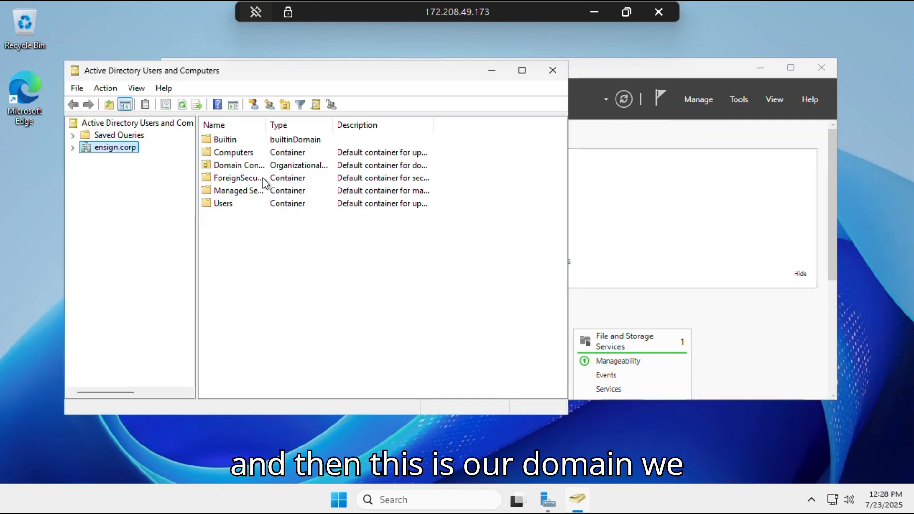
pyautogui.rightClick(126, 151)
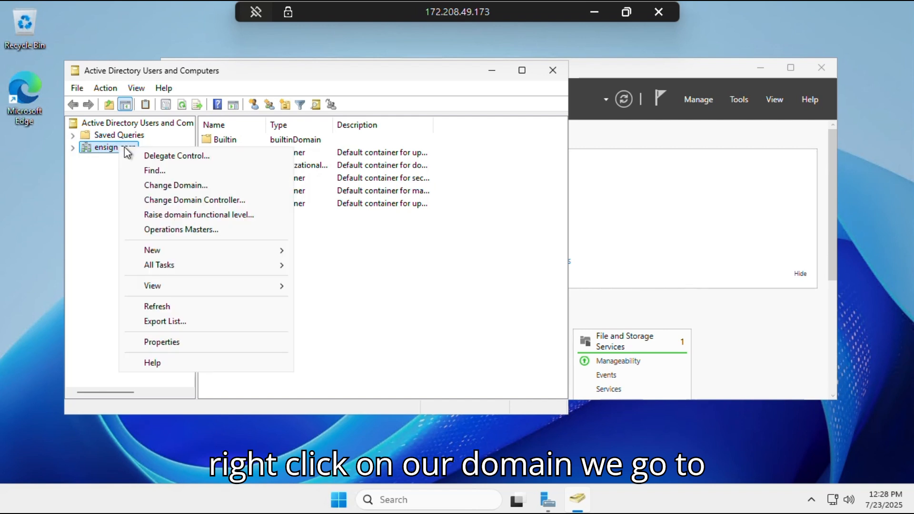
pyautogui.moveTo(246, 258)
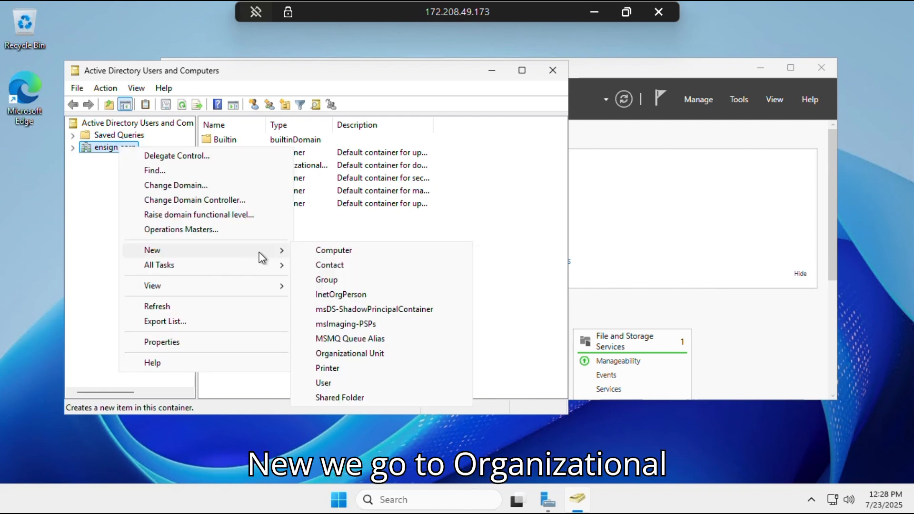
pyautogui.click(360, 358)
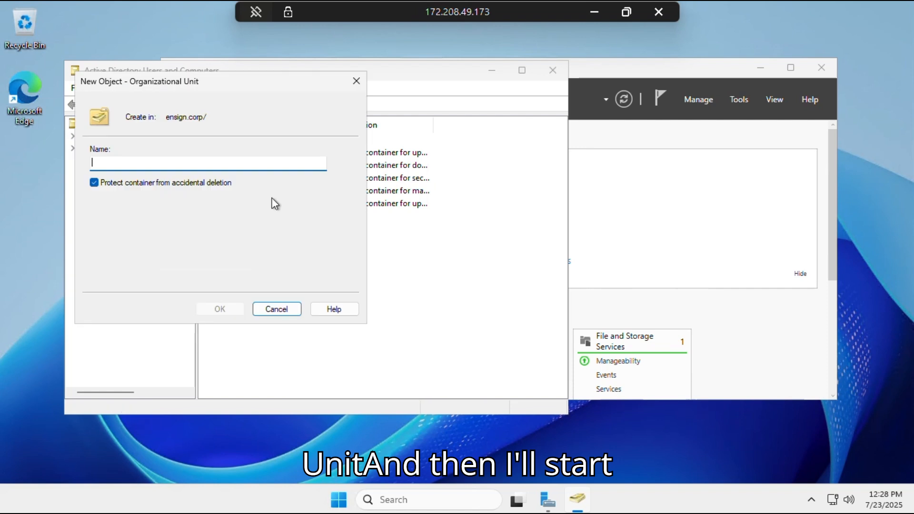
pyautogui.write('Employ')
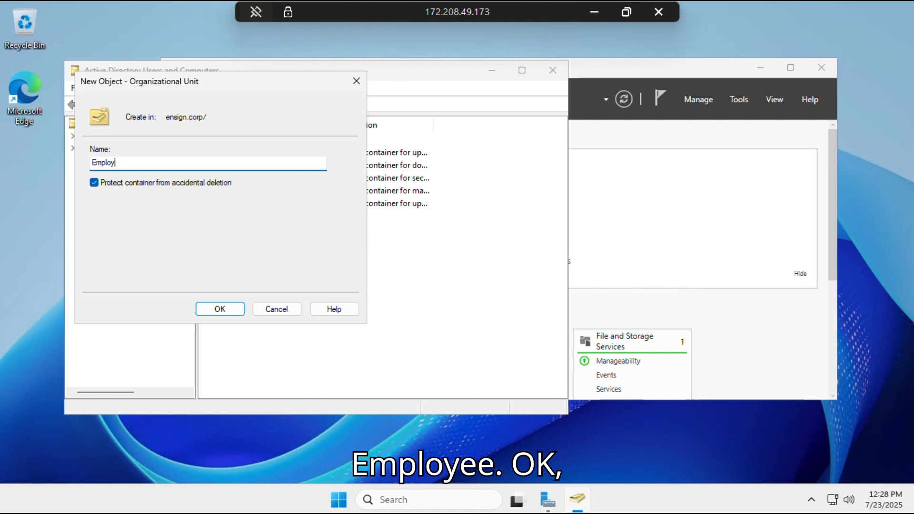
pyautogui.write('ee')
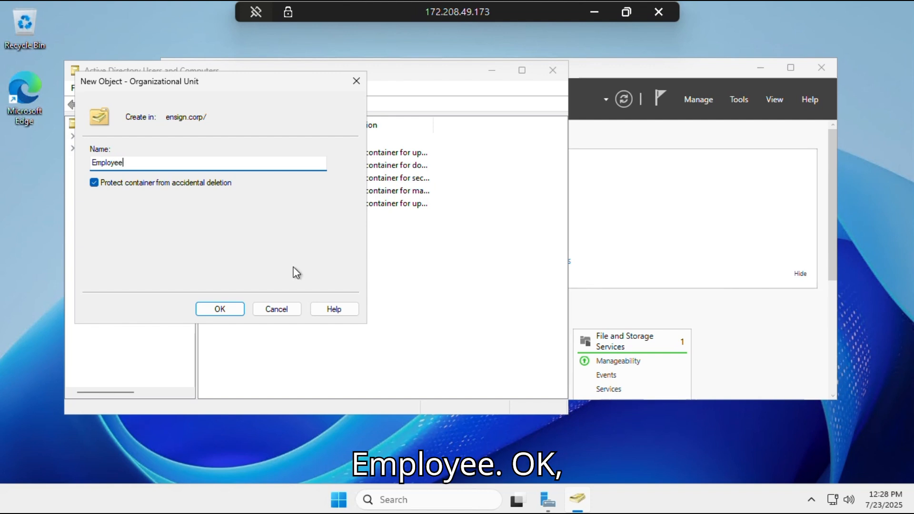
pyautogui.click(219, 310)
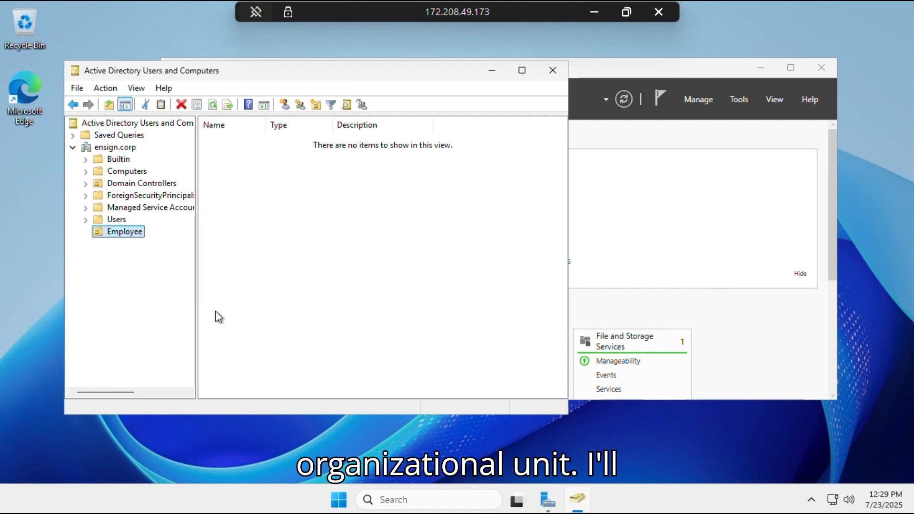
# Create two new OUs, 'IT' and 'HR', under the ensign.corp domain
pyautogui.click(123, 149)
pyautogui.rightClick(122, 147)
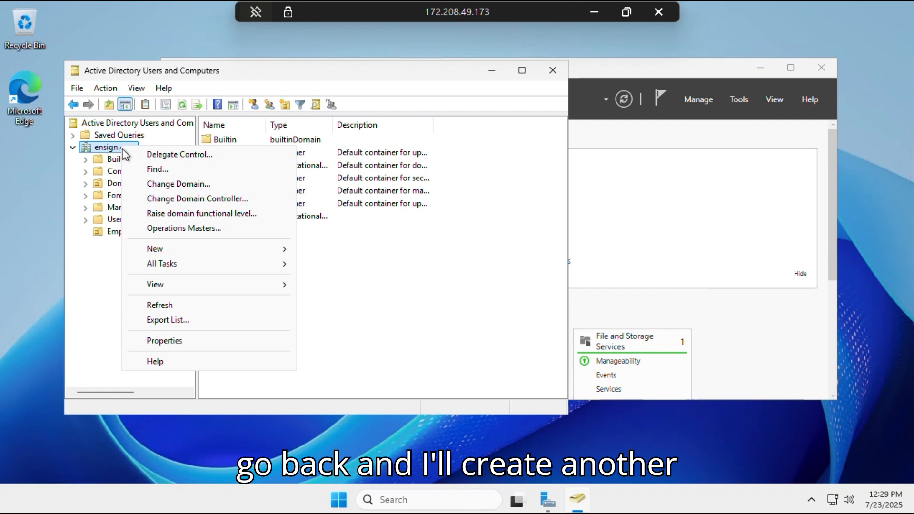
pyautogui.moveTo(282, 251)
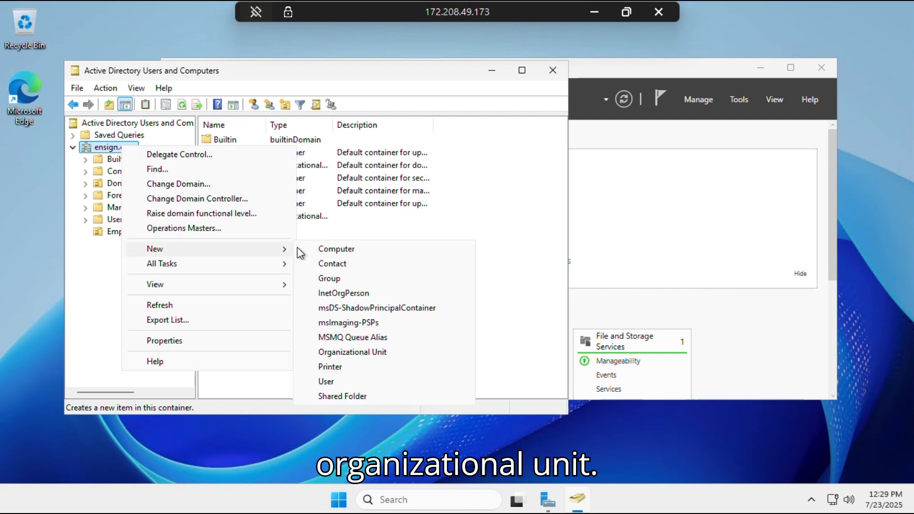
pyautogui.click(351, 355)
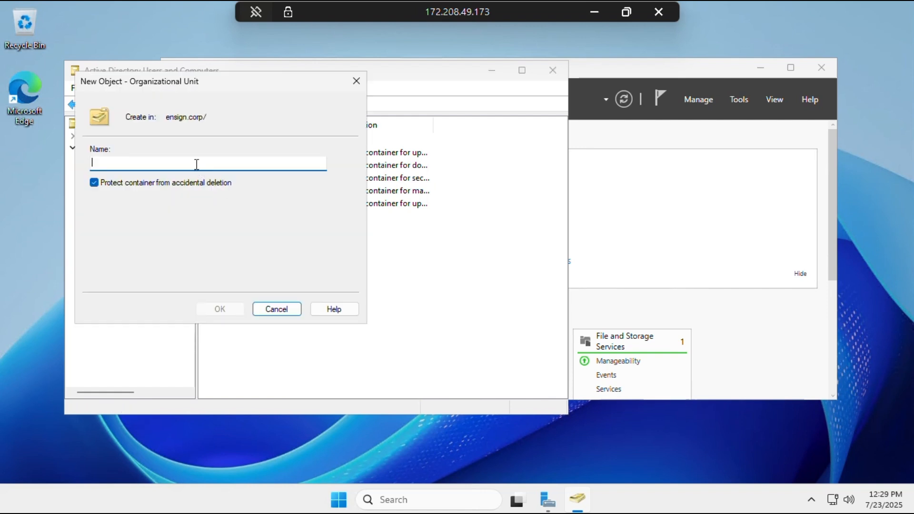
pyautogui.write('IT')
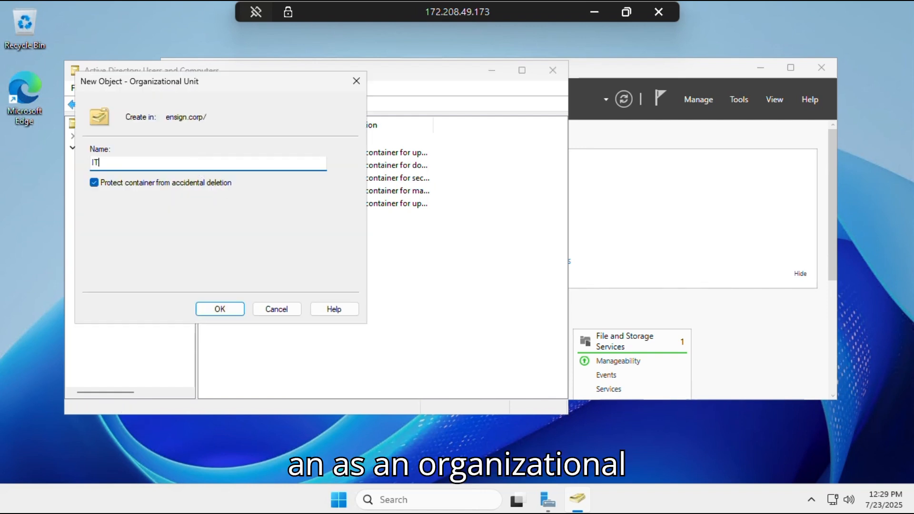
pyautogui.click(219, 309)
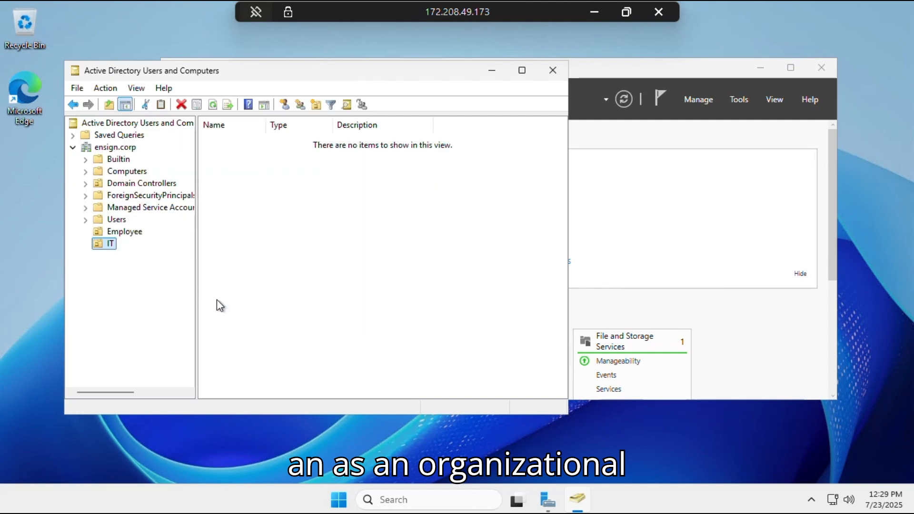
pyautogui.rightClick(105, 150)
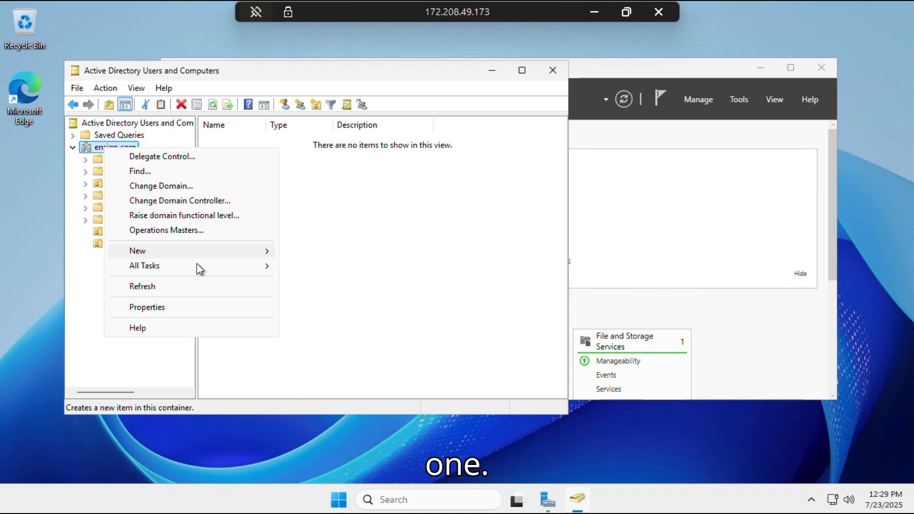
pyautogui.moveTo(263, 253)
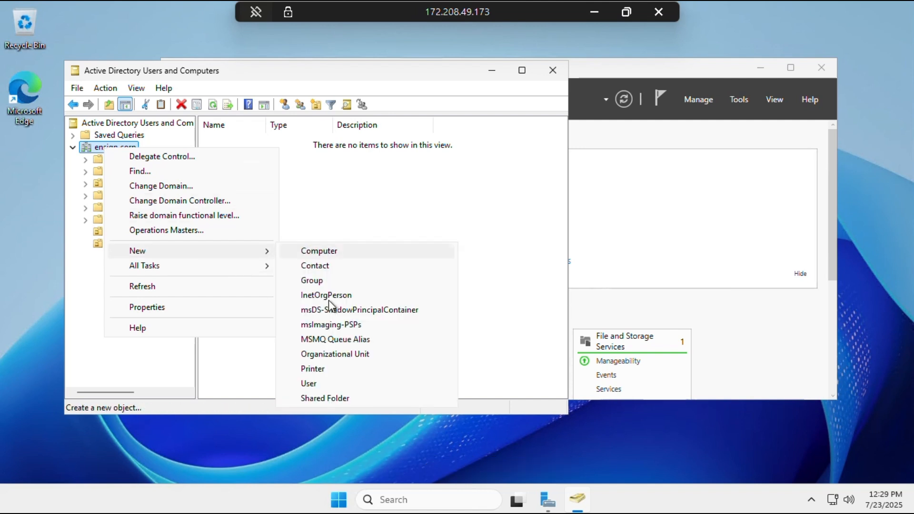
pyautogui.click(328, 354)
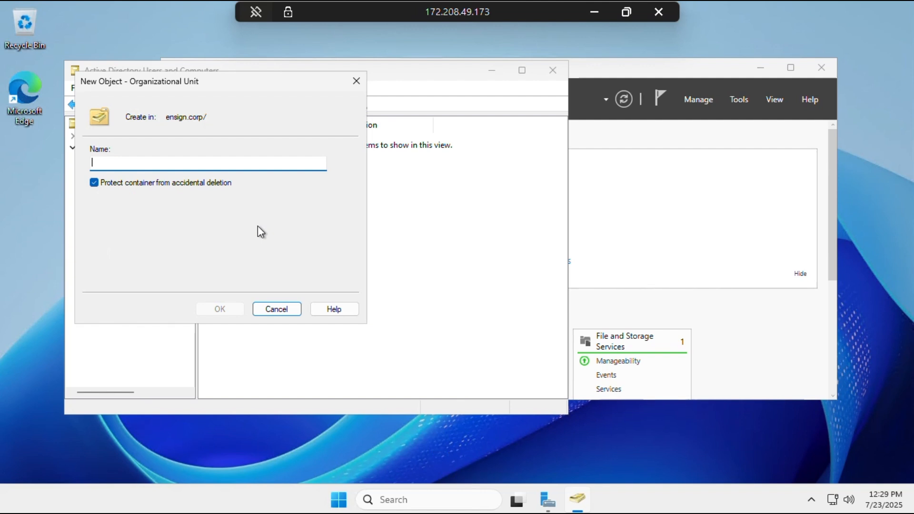
pyautogui.write('HR')
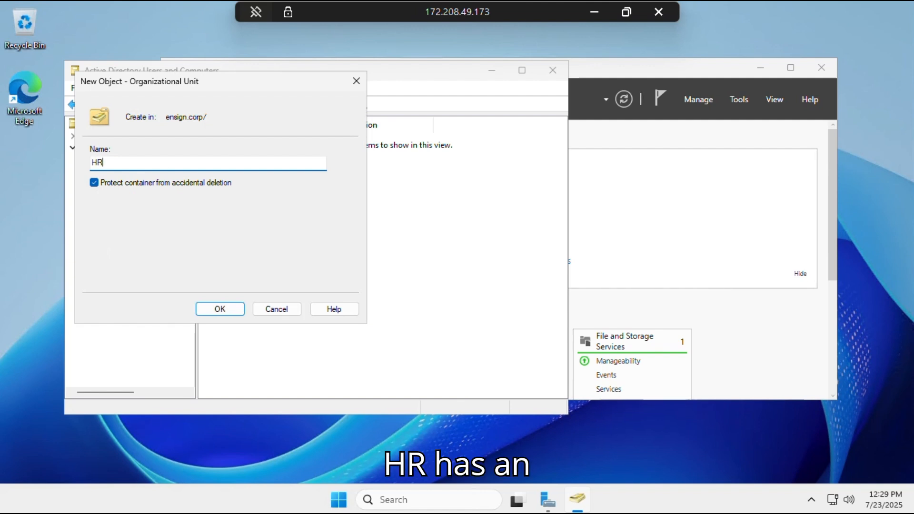
pyautogui.click(214, 311)
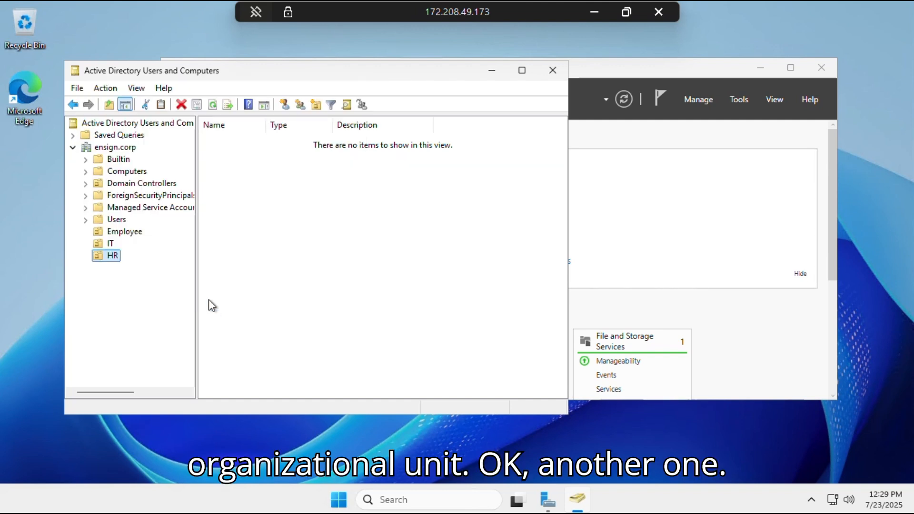
# Create 'Research' and 'Management' OUs under ensign.corp, correcting the 'Managemnt' typo
pyautogui.rightClick(120, 147)
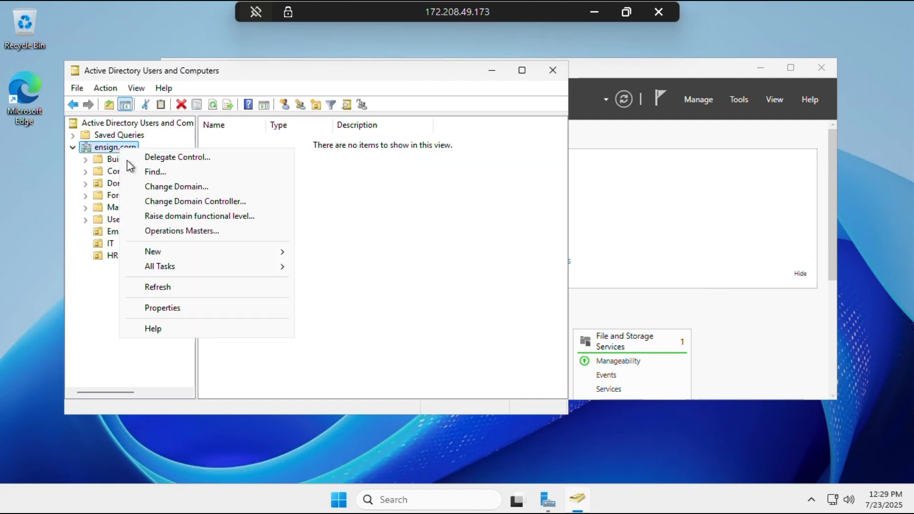
pyautogui.moveTo(212, 252)
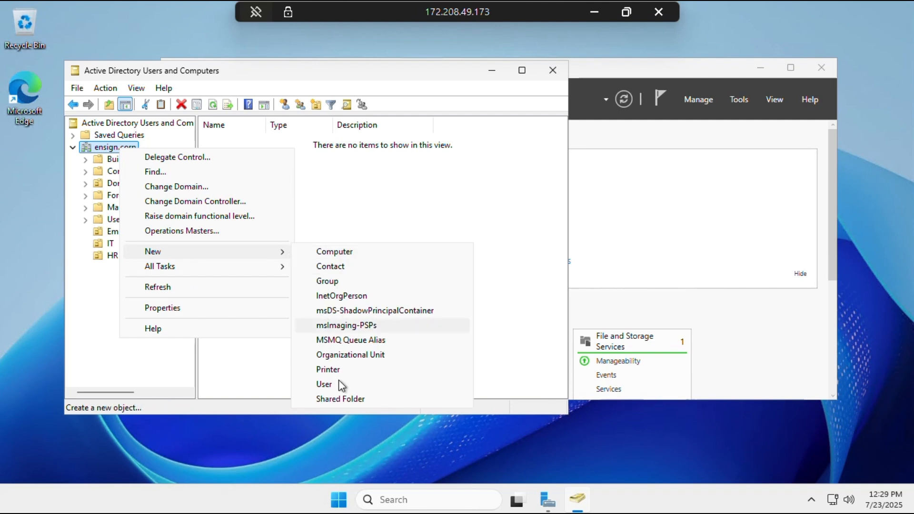
pyautogui.click(345, 356)
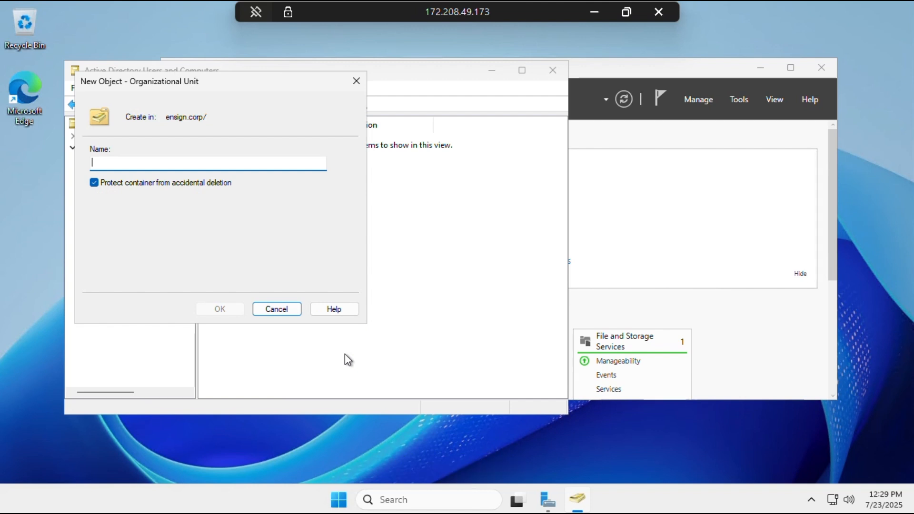
pyautogui.write('Resea')
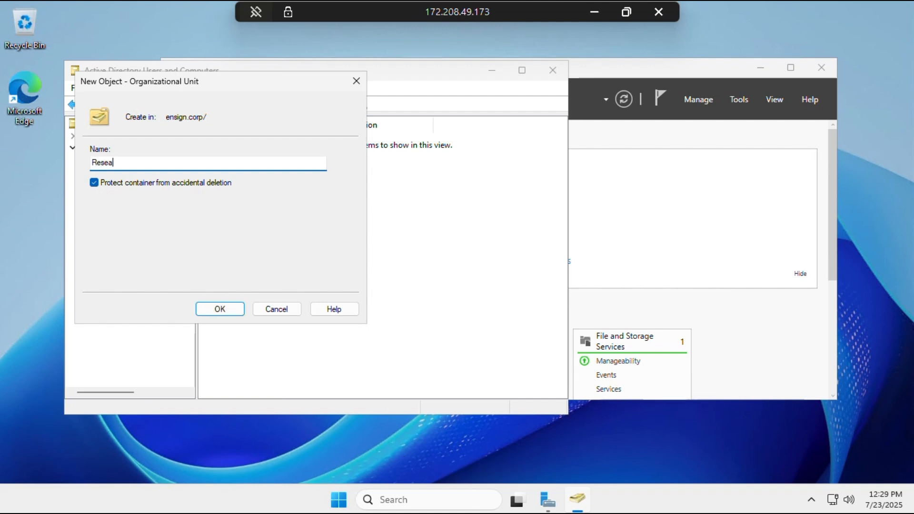
pyautogui.write('rch')
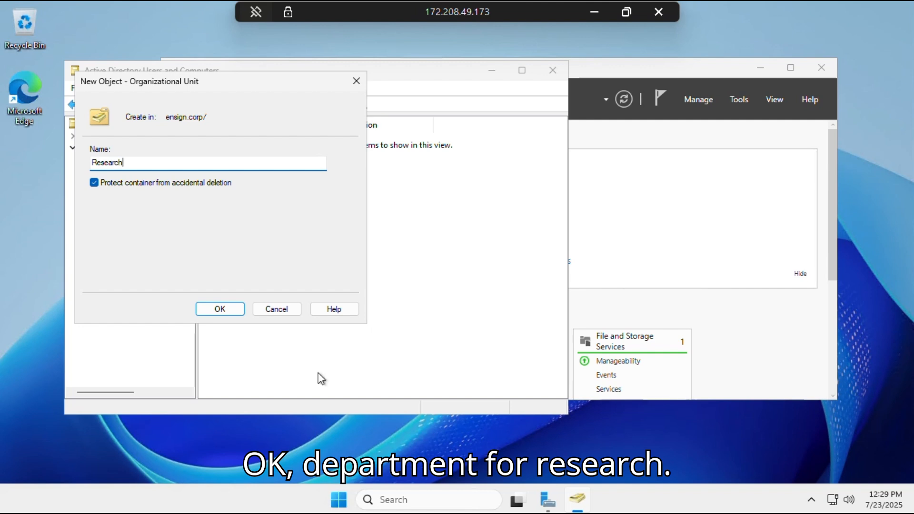
pyautogui.click(232, 313)
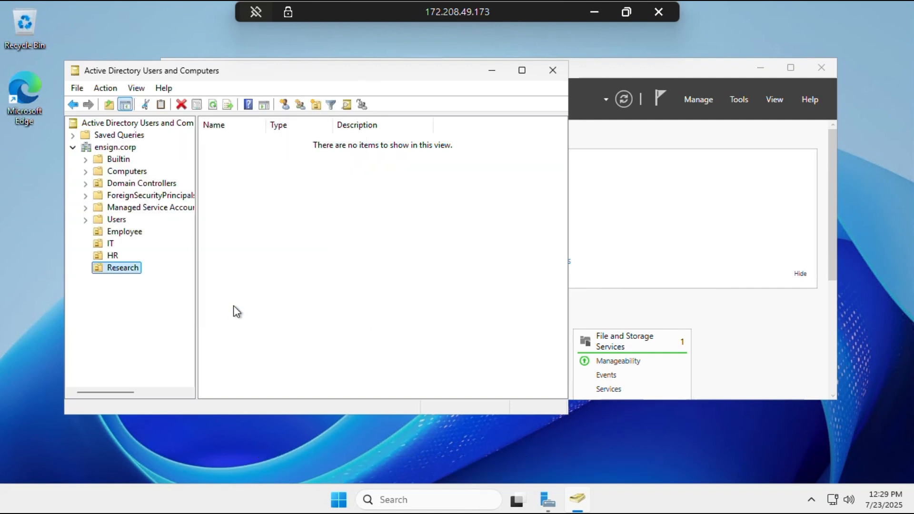
pyautogui.rightClick(120, 151)
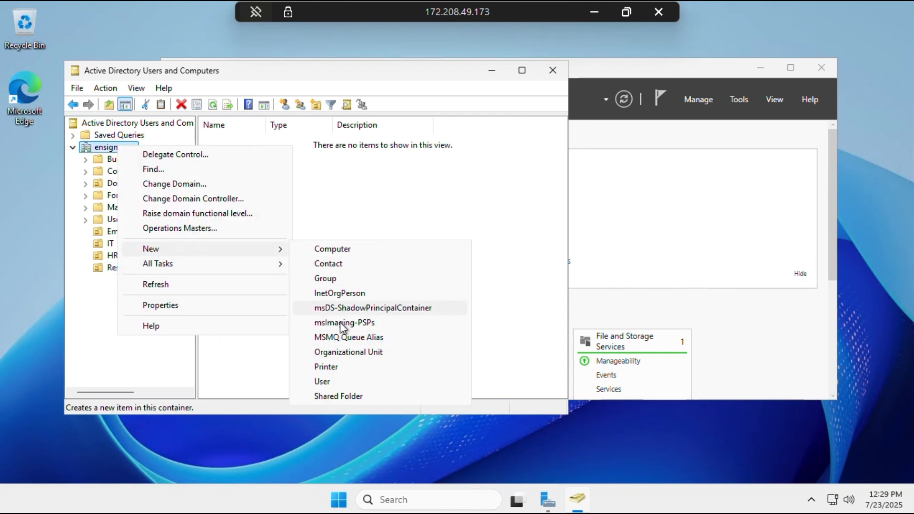
pyautogui.moveTo(276, 249)
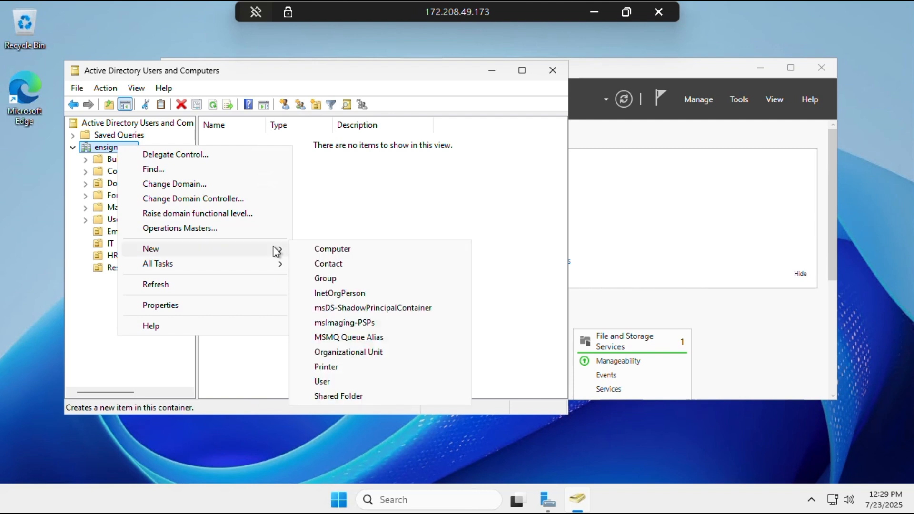
pyautogui.click(367, 353)
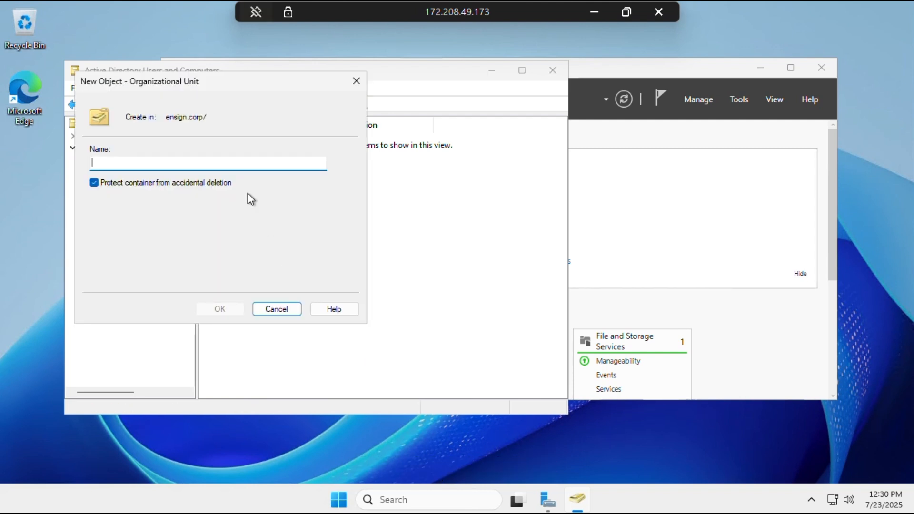
pyautogui.write('Manage')
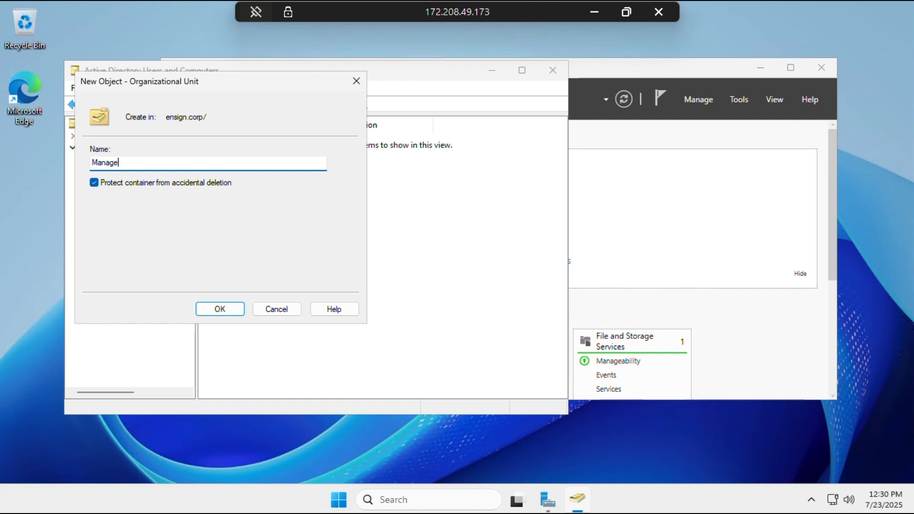
pyautogui.write('mnt')
pyautogui.press('Left')
pyautogui.press('Left')
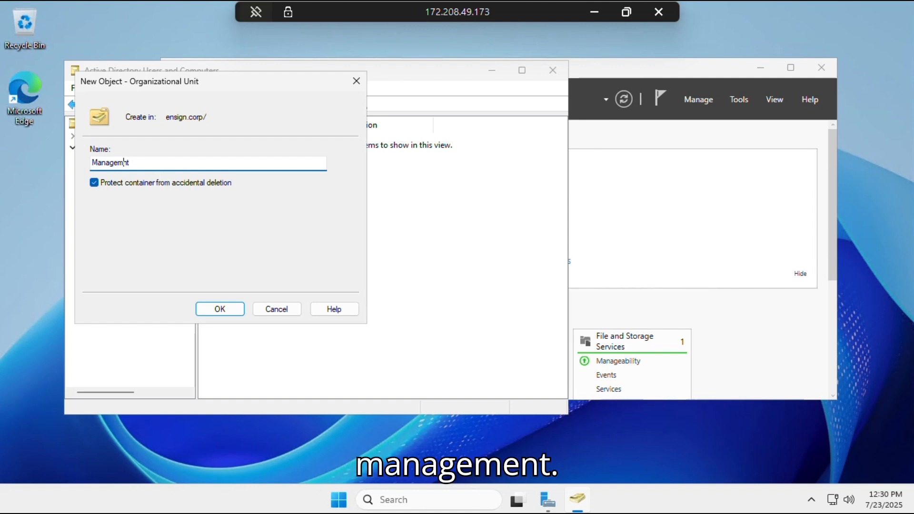
pyautogui.write('e')
pyautogui.click(221, 309)
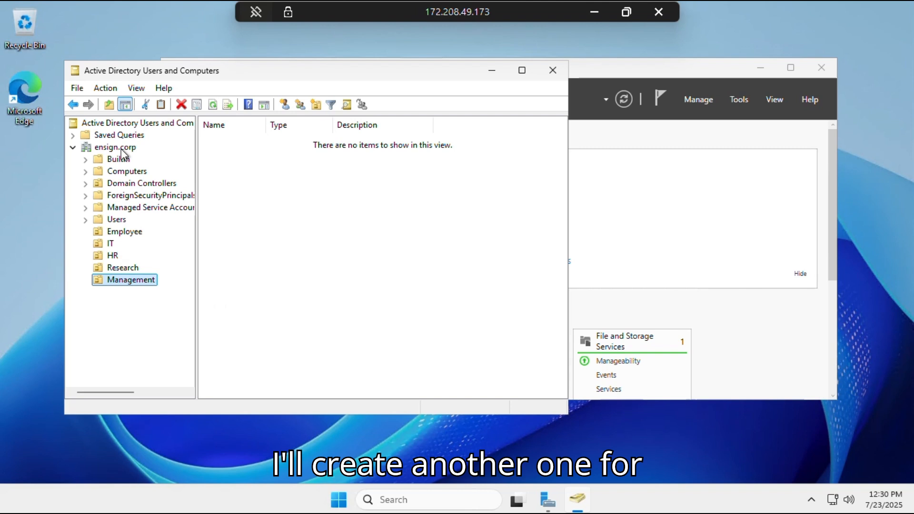
# Create a new OU named 'Stakeholders' directly under ensign.corp
pyautogui.rightClick(121, 148)
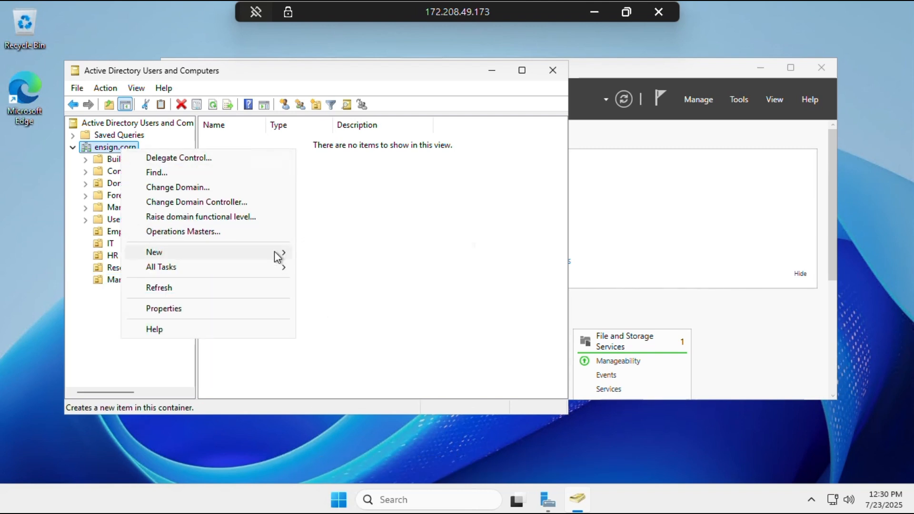
pyautogui.moveTo(278, 256)
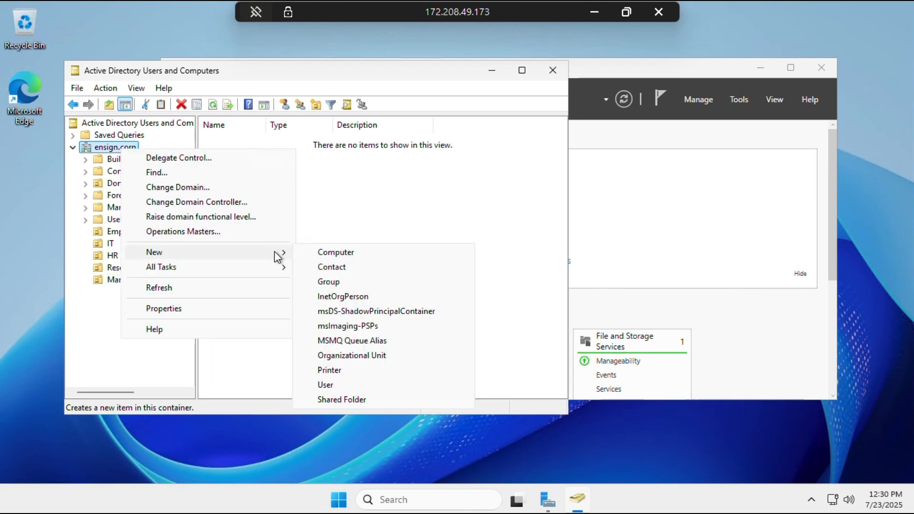
pyautogui.click(368, 356)
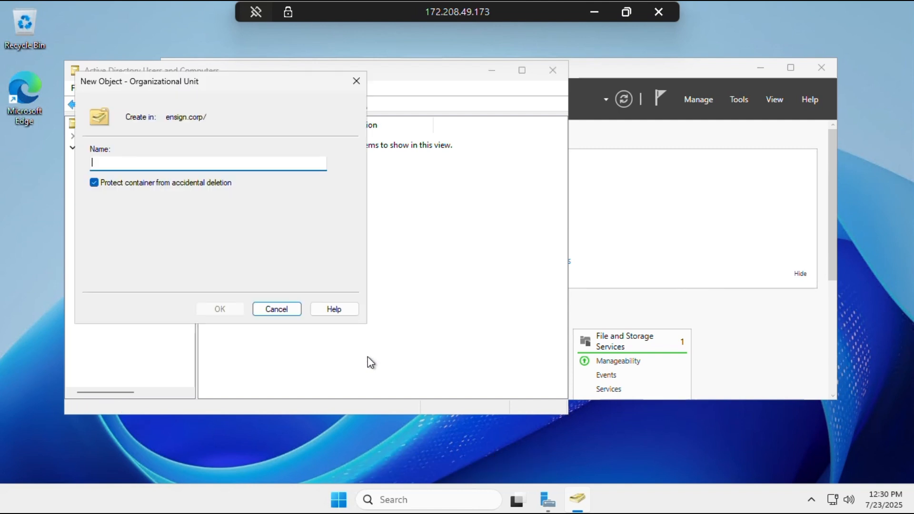
pyautogui.write('Stakeholder')
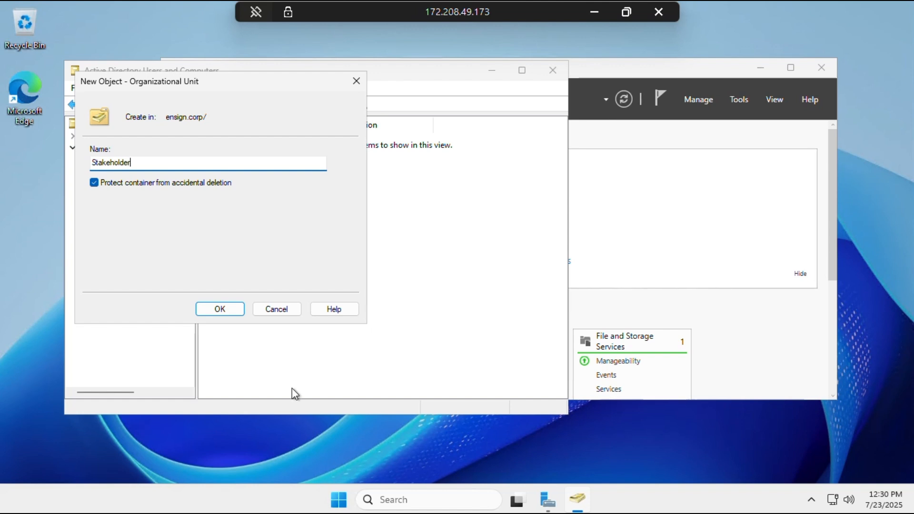
pyautogui.write('s')
pyautogui.click(220, 310)
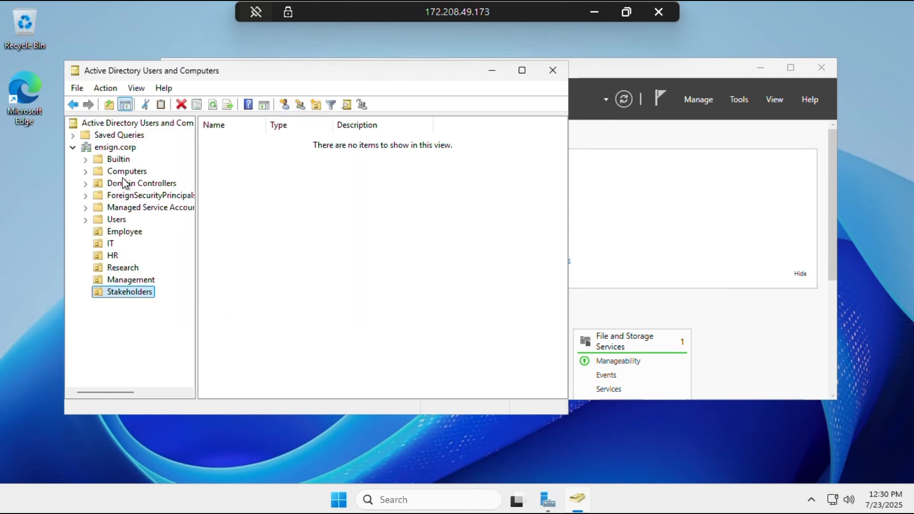
# Create a new OU named 'Accounting' directly under ensign.corp
pyautogui.rightClick(114, 150)
pyautogui.moveTo(277, 257)
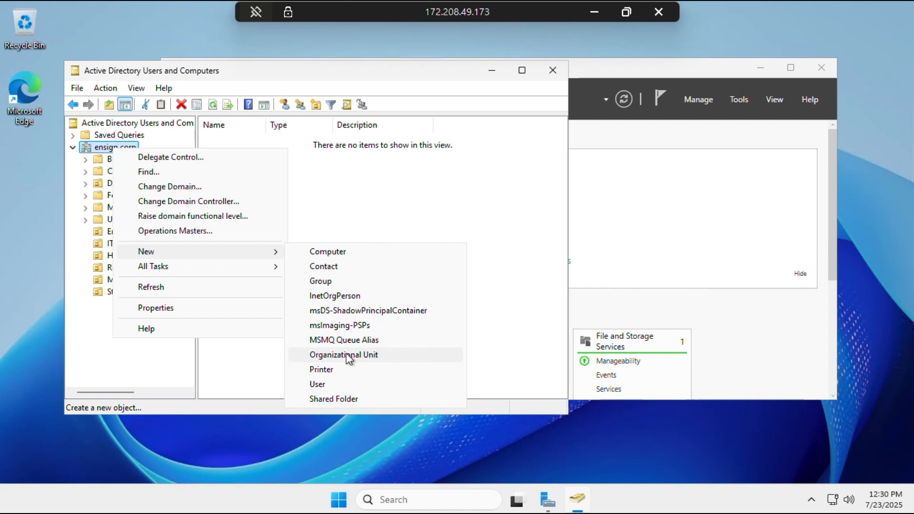
pyautogui.click(347, 355)
pyautogui.write('Account')
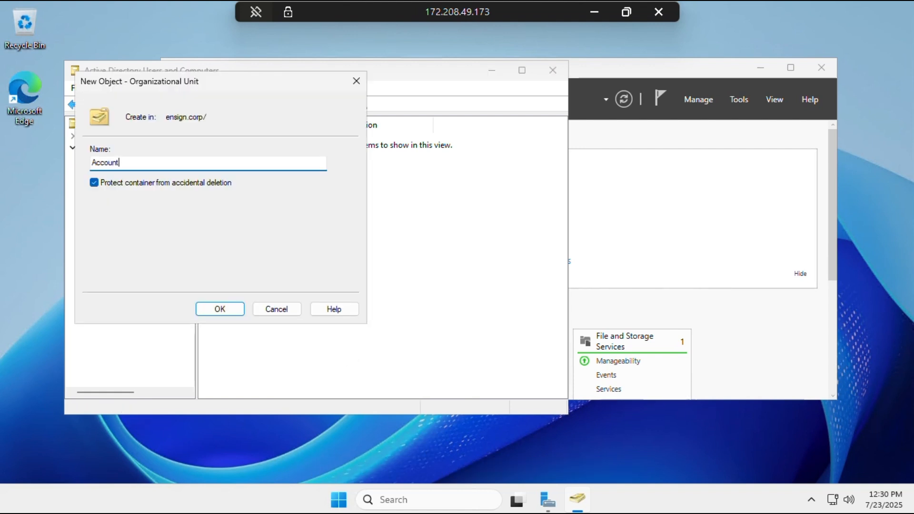
pyautogui.write('ing')
pyautogui.click(220, 310)
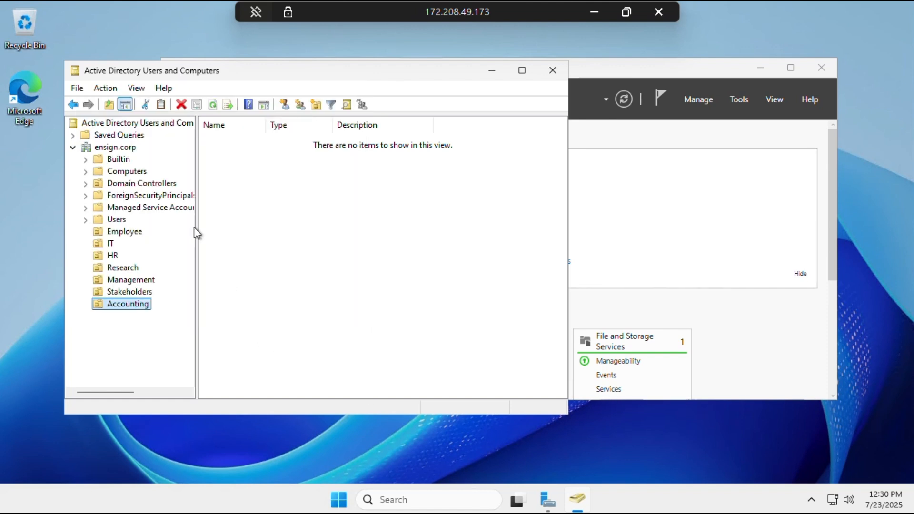
# Create a new OU named 'Auditors' directly under ensign.corp
pyautogui.rightClick(124, 147)
pyautogui.moveTo(255, 253)
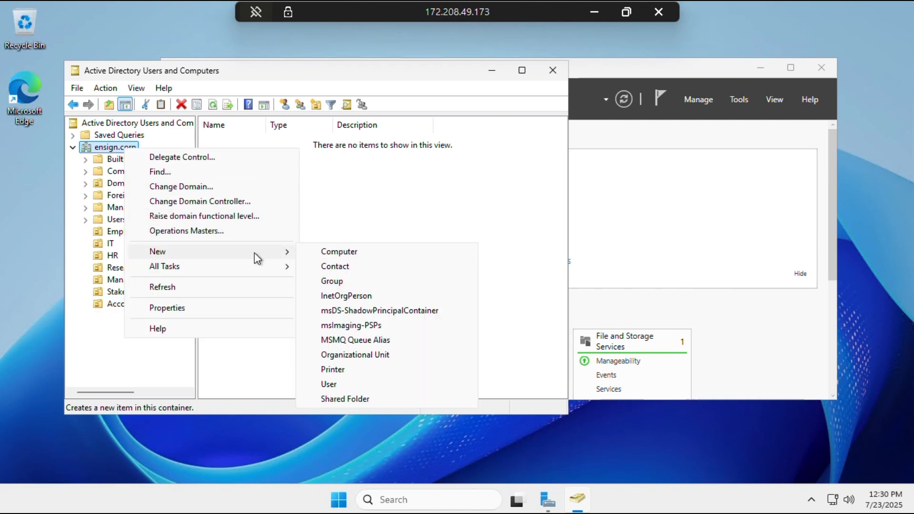
pyautogui.click(341, 356)
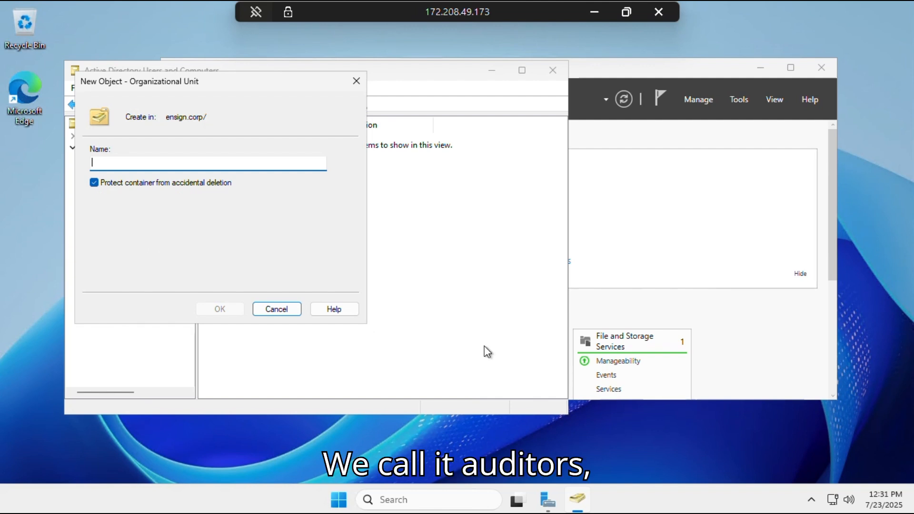
pyautogui.write('Audit')
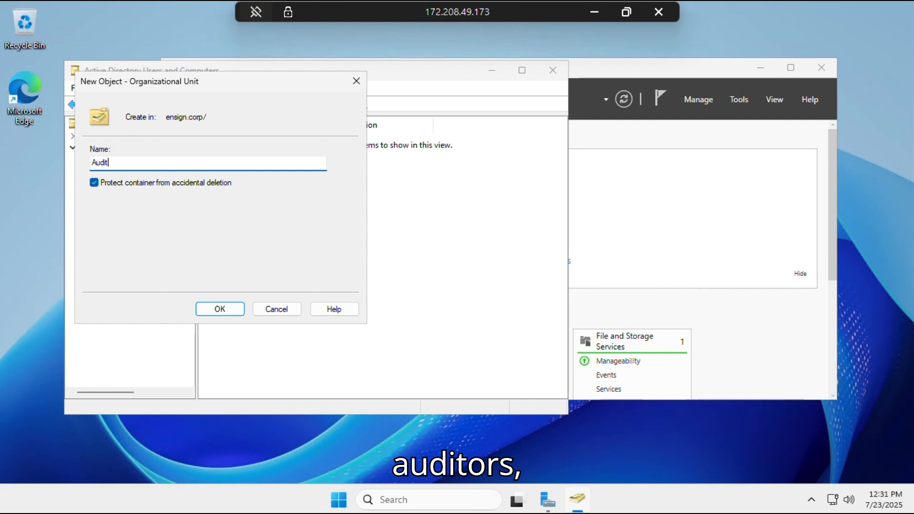
pyautogui.write('ors')
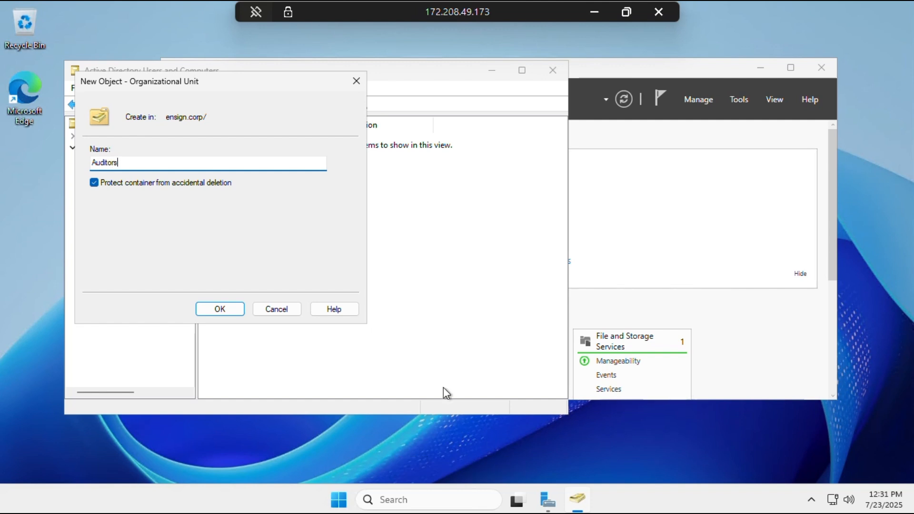
pyautogui.click(235, 312)
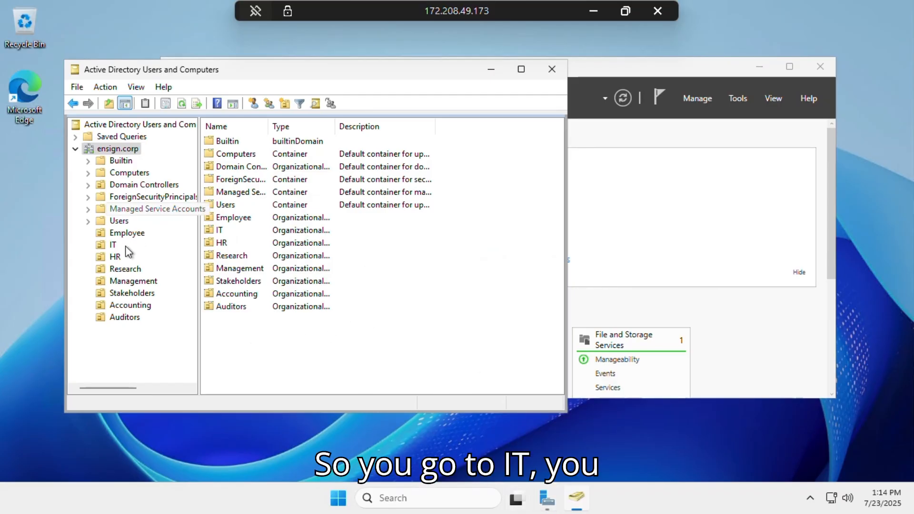
# Start a new user in the IT OU, entering the user's first name and a matching logon name
pyautogui.click(113, 245)
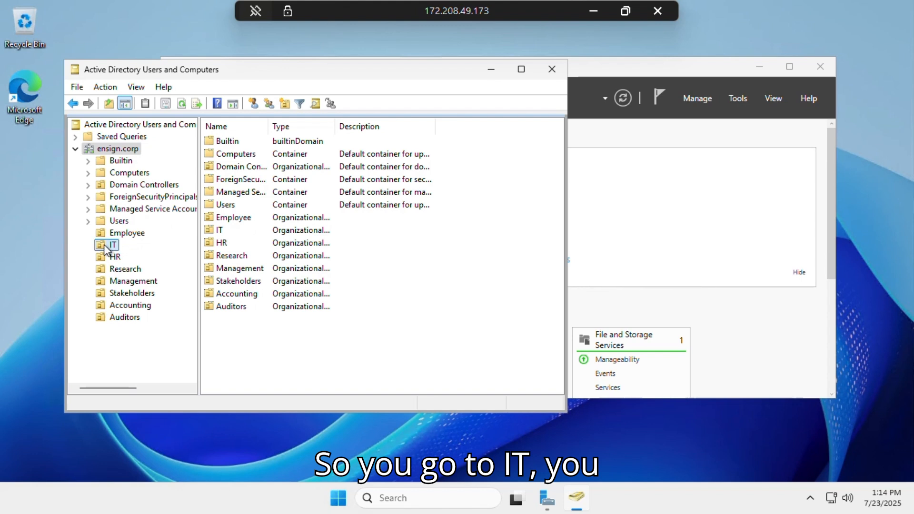
pyautogui.rightClick(105, 246)
pyautogui.moveTo(199, 307)
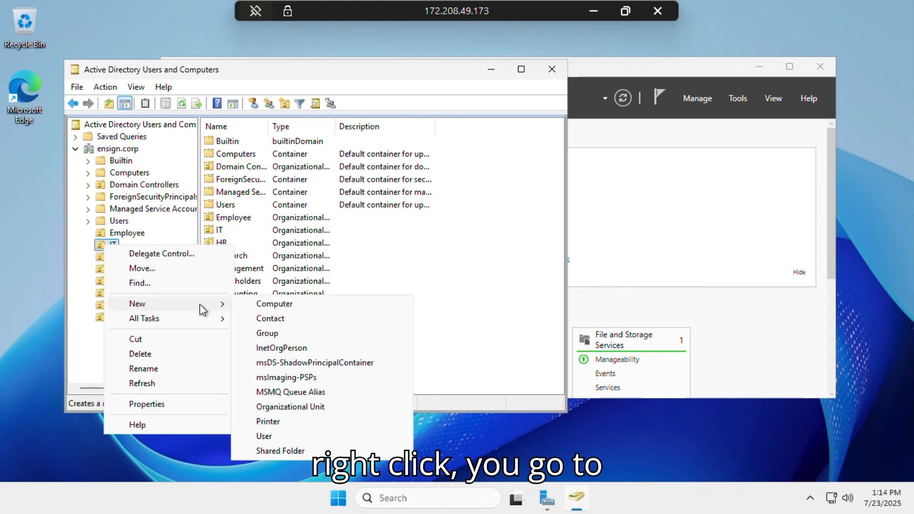
pyautogui.click(264, 436)
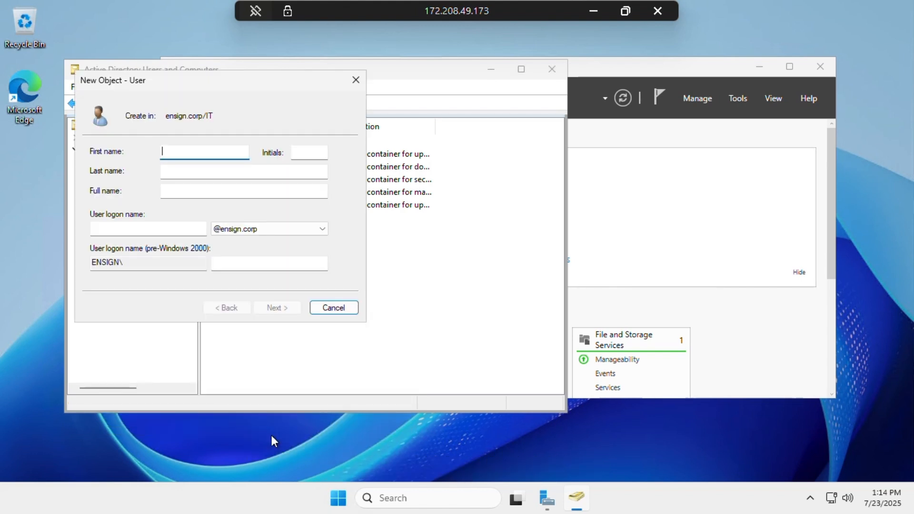
pyautogui.write('Solomon')
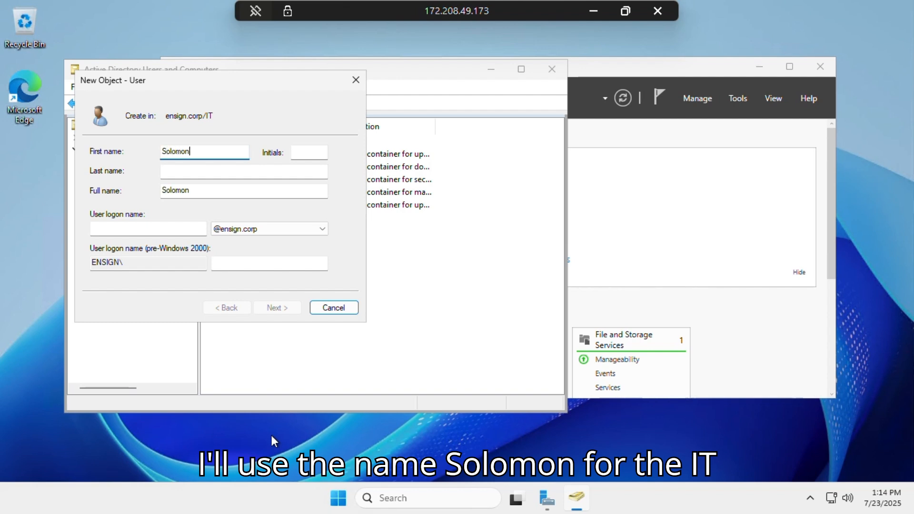
pyautogui.click(170, 230)
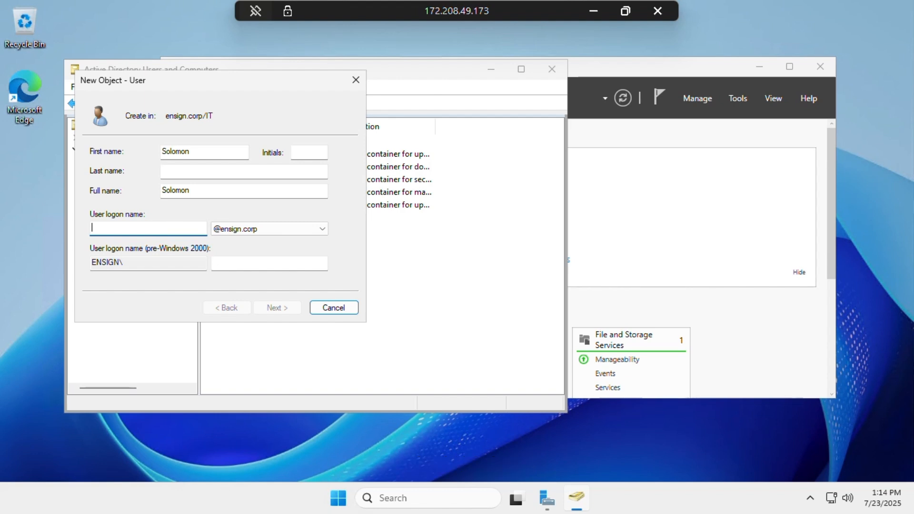
pyautogui.write('Solomon')
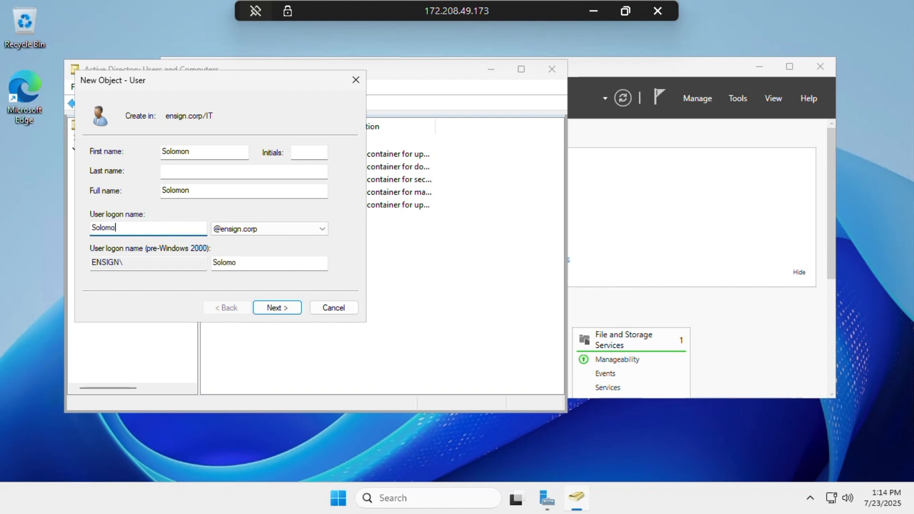
pyautogui.click(279, 308)
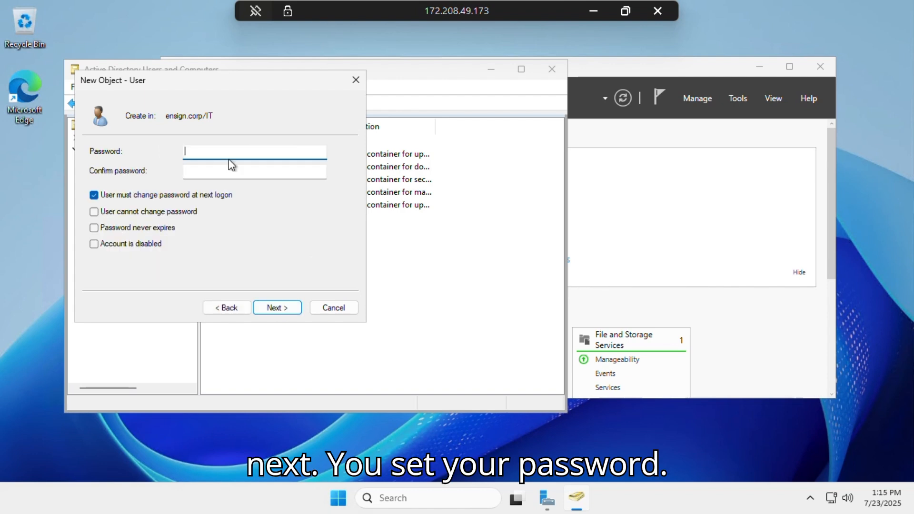
# Set and confirm the new IT user's password and finish creating the account
pyautogui.write('••••')
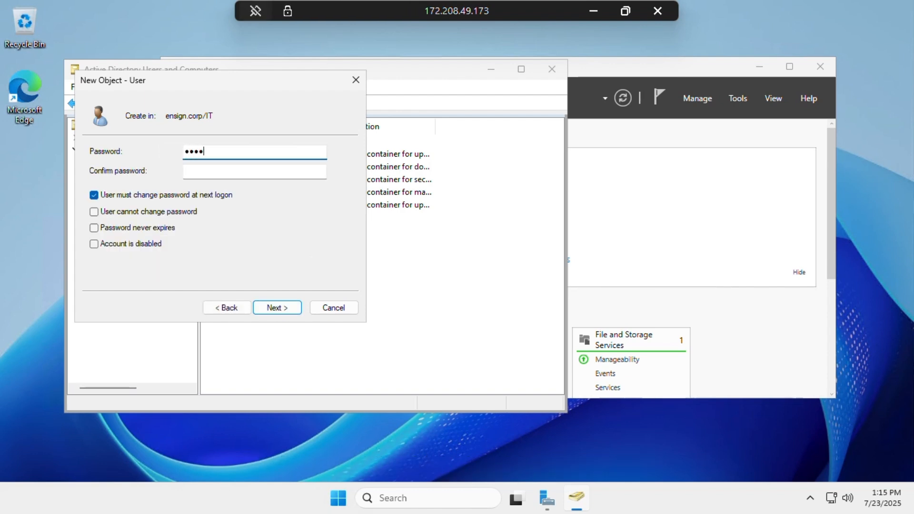
pyautogui.write('•••••')
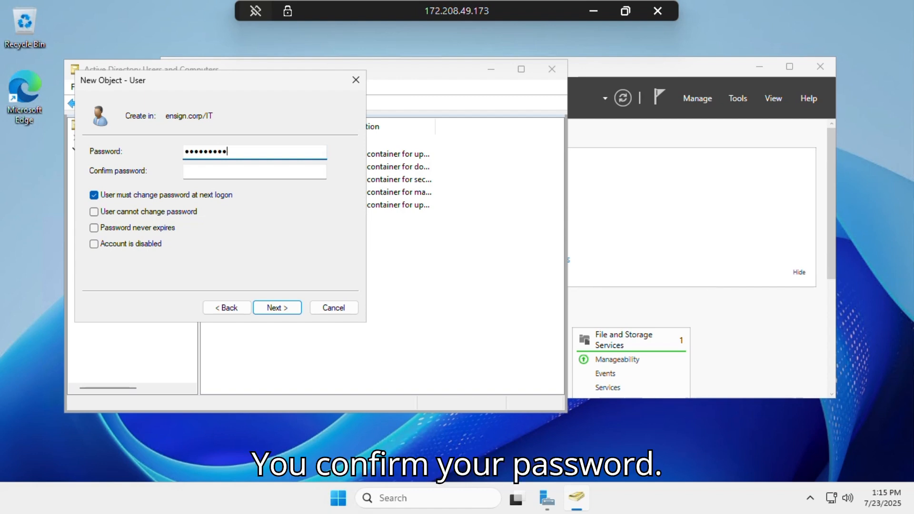
pyautogui.press('Tab')
pyautogui.write('•••••••••')
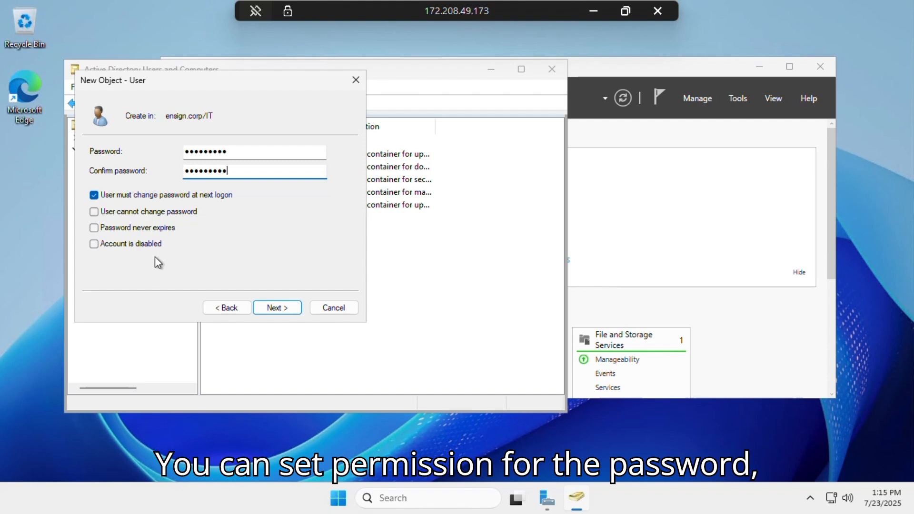
pyautogui.click(276, 308)
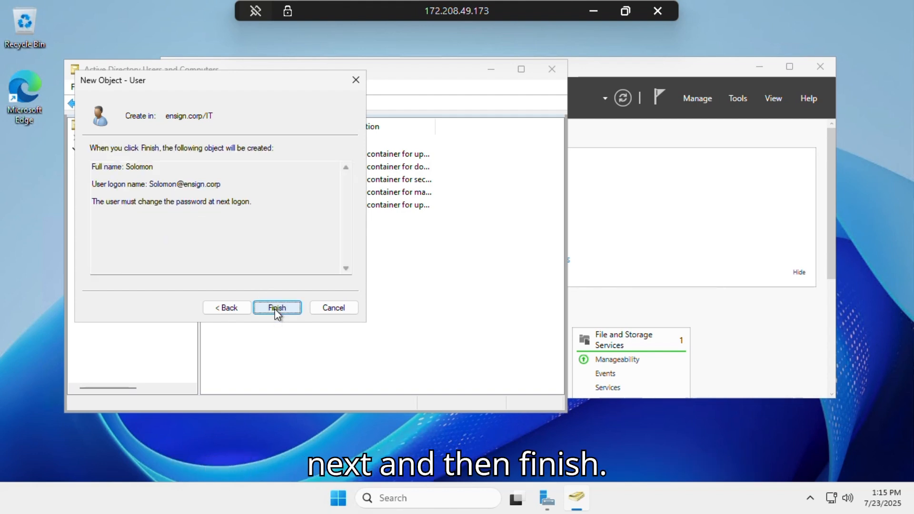
pyautogui.click(276, 308)
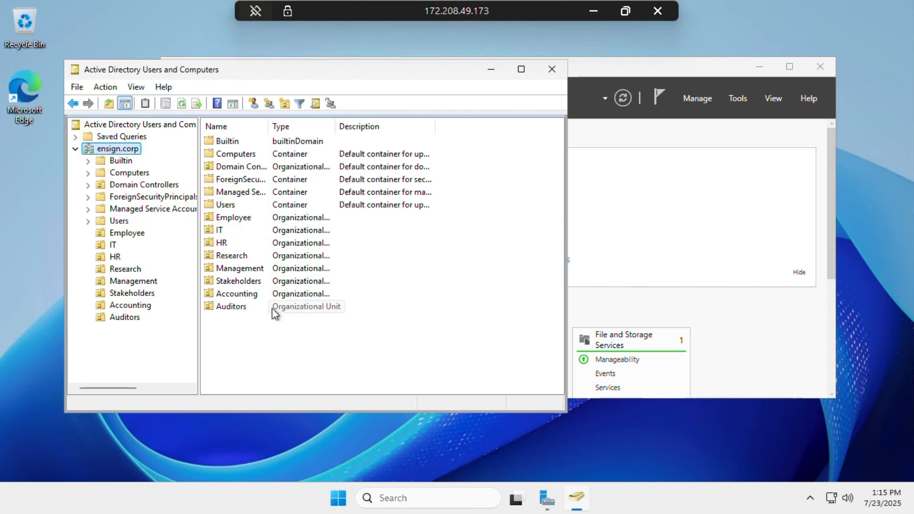
pyautogui.click(115, 257)
# Start a new user in the HR OU, entering the user's first name and a matching logon name
pyautogui.rightClick(117, 258)
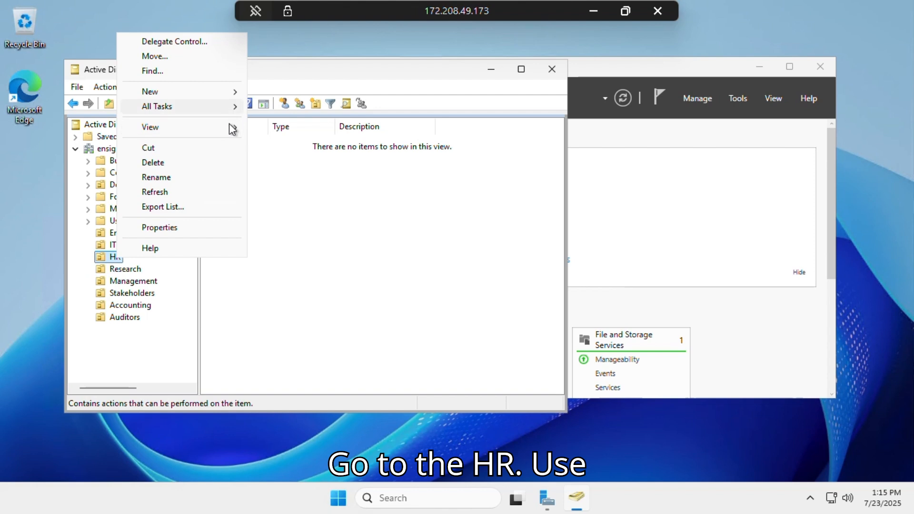
pyautogui.moveTo(221, 98)
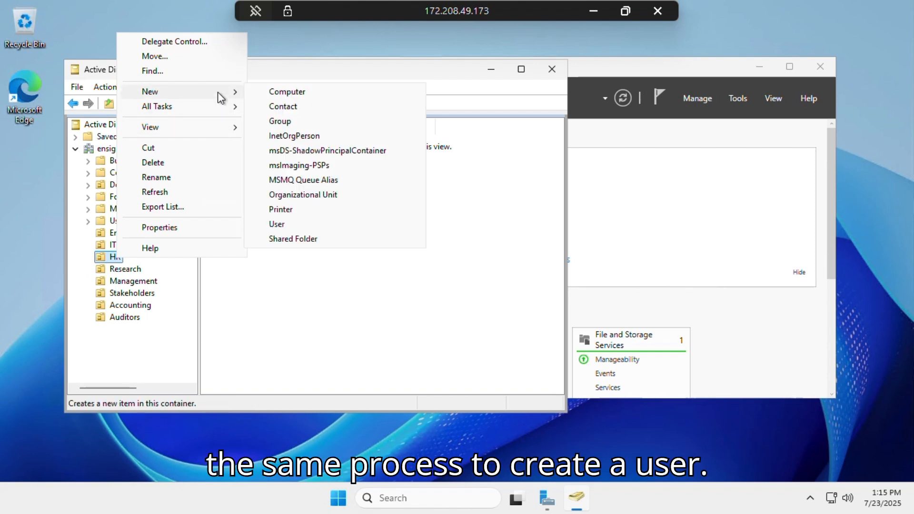
pyautogui.click(276, 226)
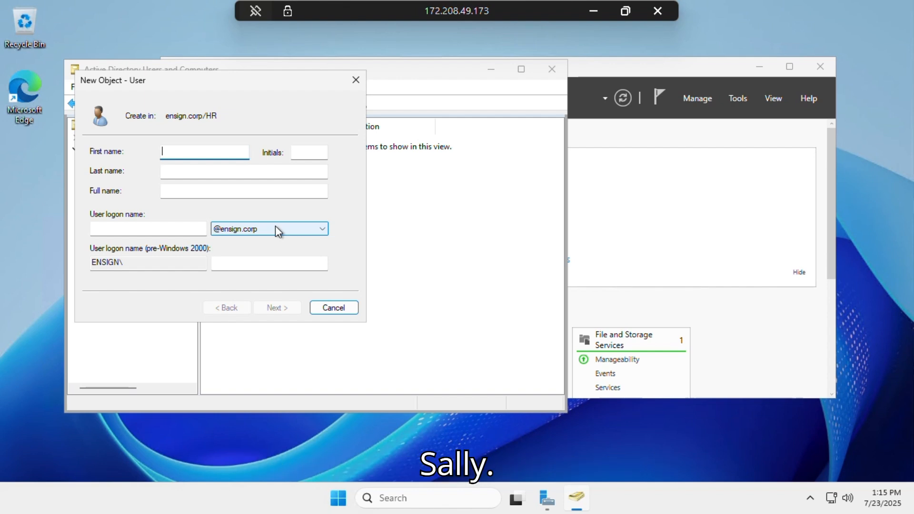
pyautogui.write('Sally')
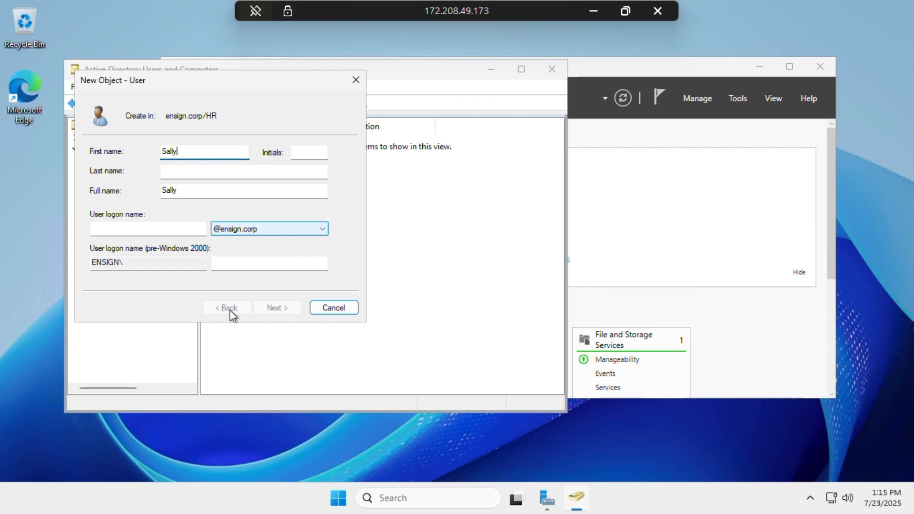
pyautogui.click(126, 229)
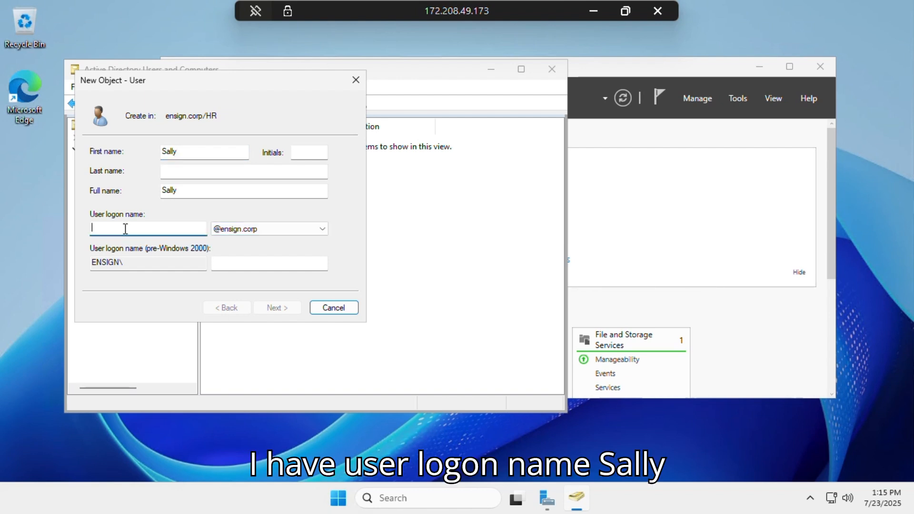
pyautogui.write('Sally')
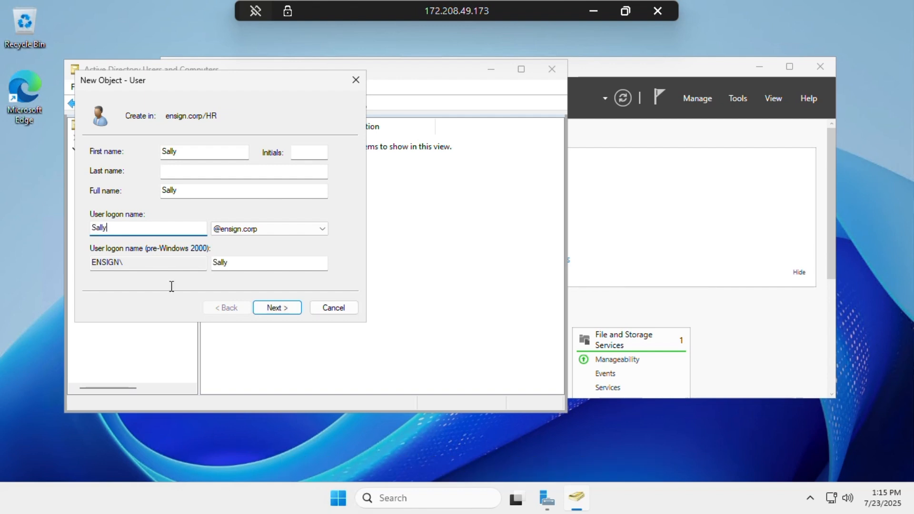
pyautogui.click(267, 308)
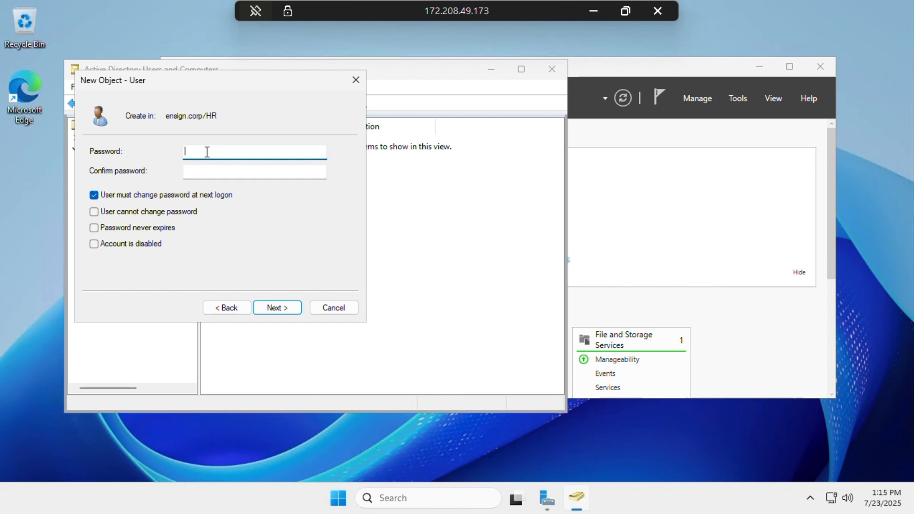
# Set the new HR user's password and finish creating the account
pyautogui.write('*********')
pyautogui.press('Tab')
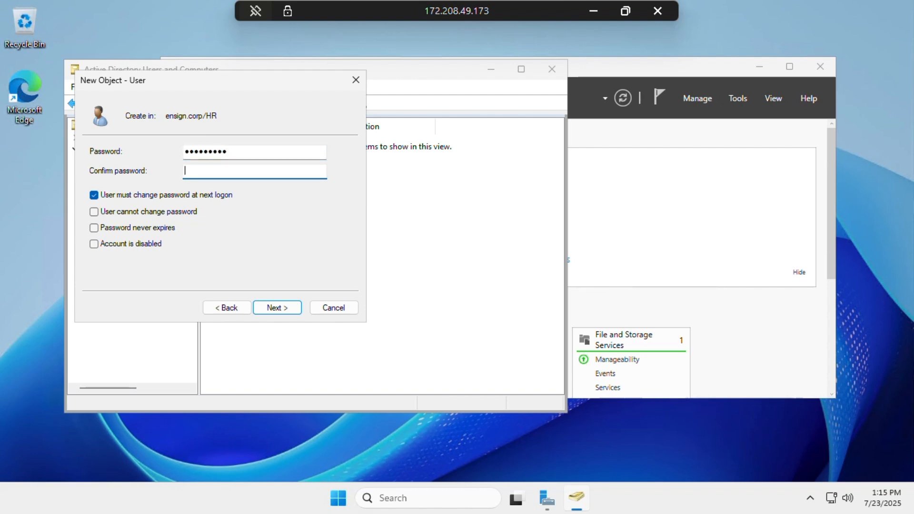
pyautogui.write('*********')
pyautogui.click(274, 309)
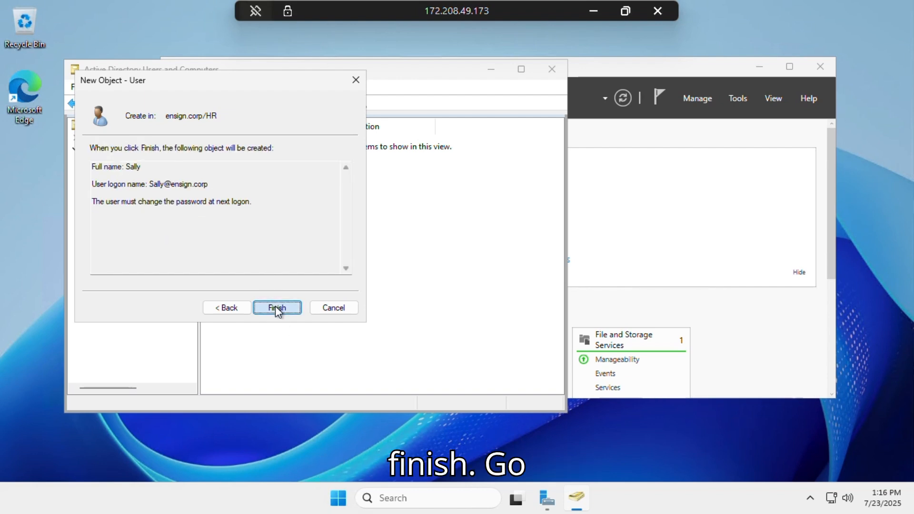
pyautogui.click(275, 308)
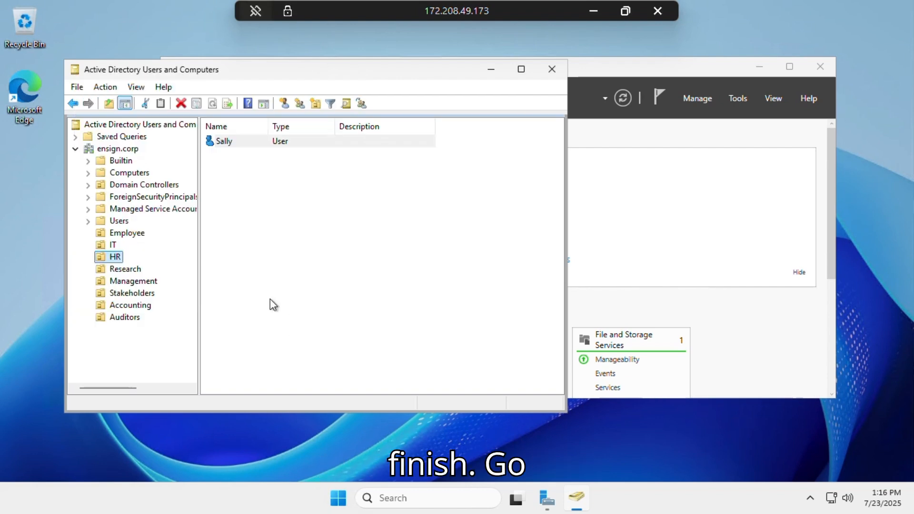
pyautogui.click(123, 270)
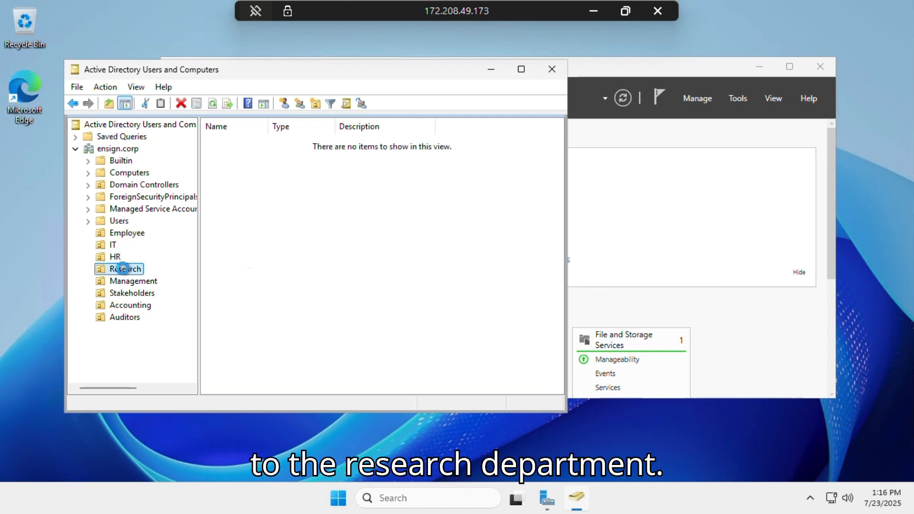
# Start a new Research user with first name and logon name 'Tim'
pyautogui.rightClick(122, 270)
pyautogui.moveTo(228, 107)
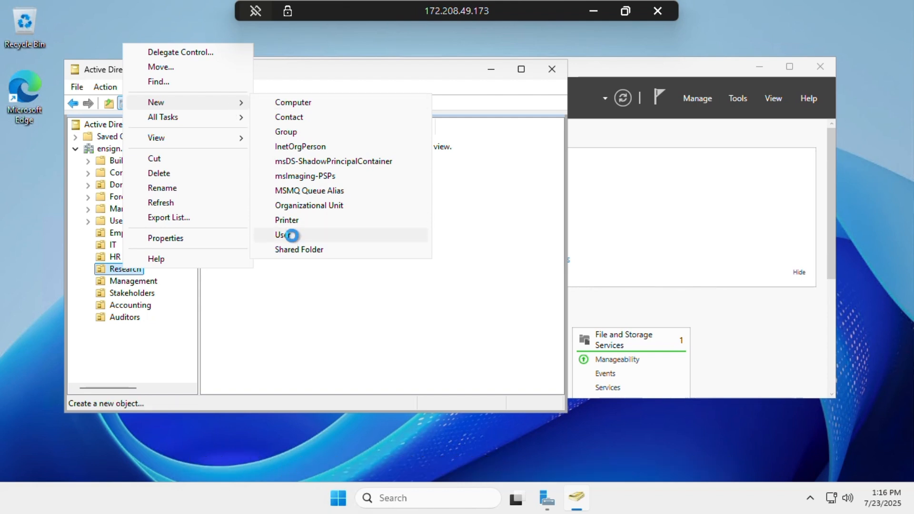
pyautogui.click(292, 235)
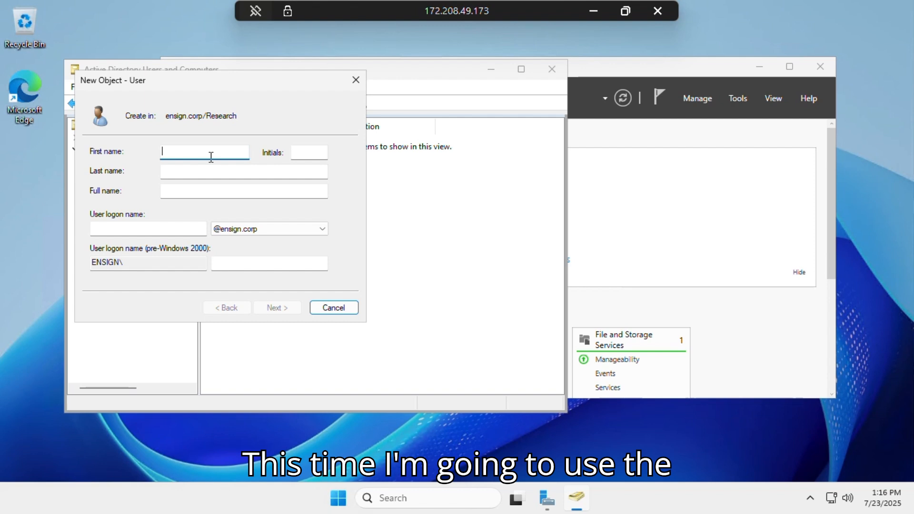
pyautogui.write('Tim')
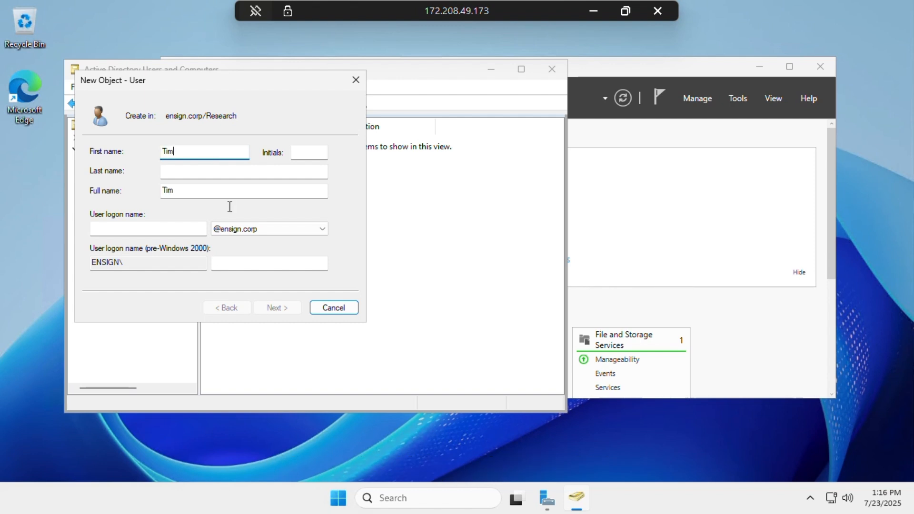
pyautogui.click(160, 231)
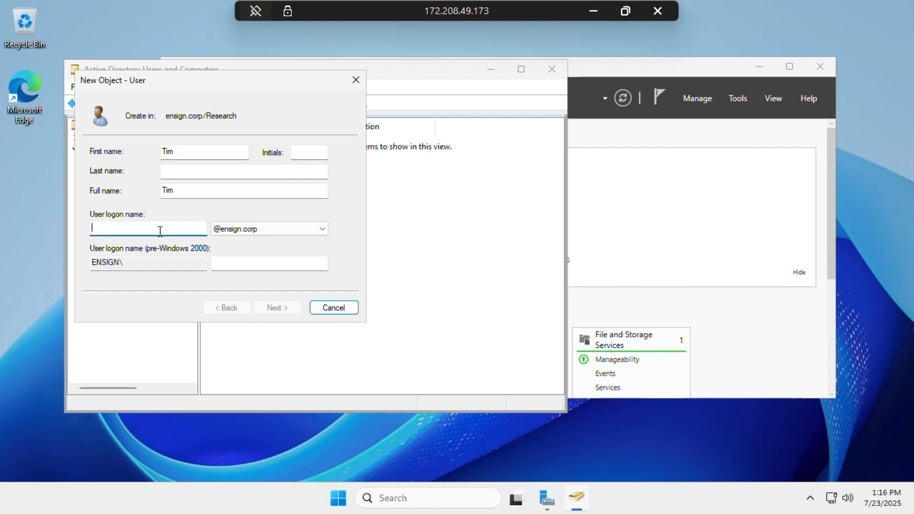
pyautogui.write('Tim')
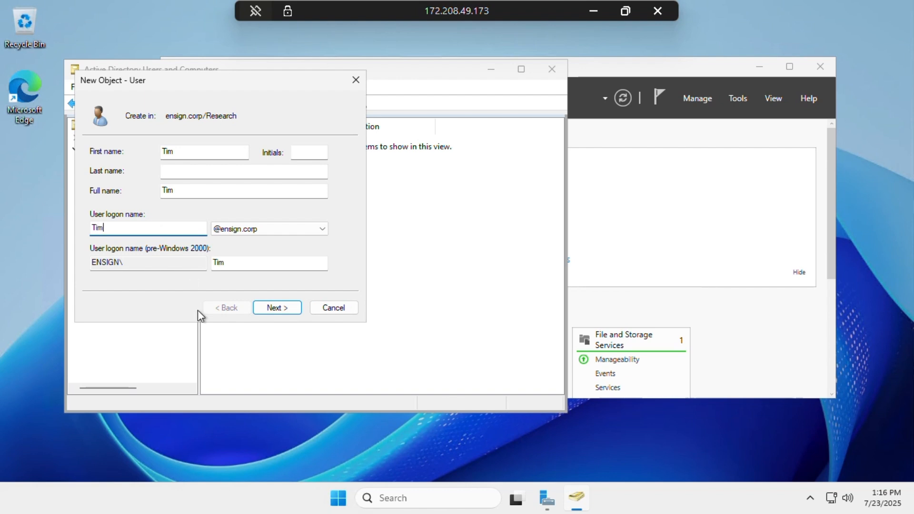
# Give Tim a password that must change at next logon and create the account
pyautogui.click(277, 307)
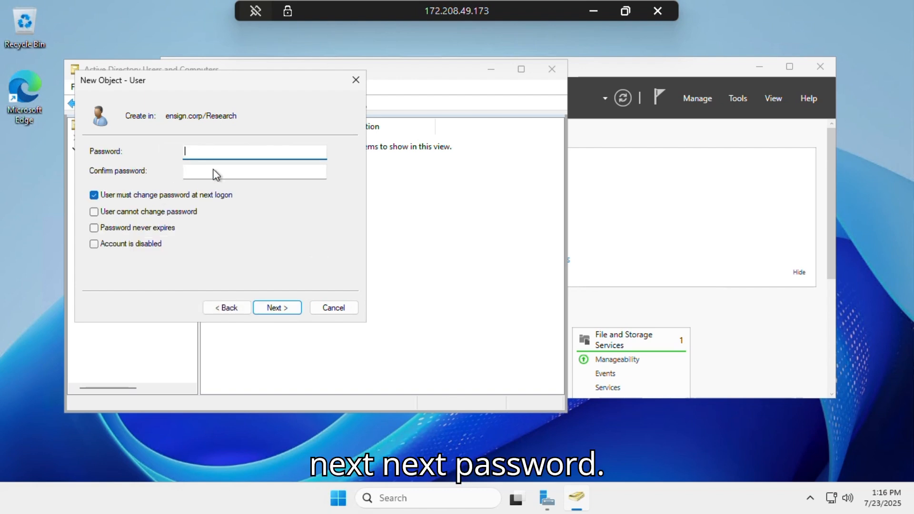
pyautogui.write('Password1')
pyautogui.press('Tab')
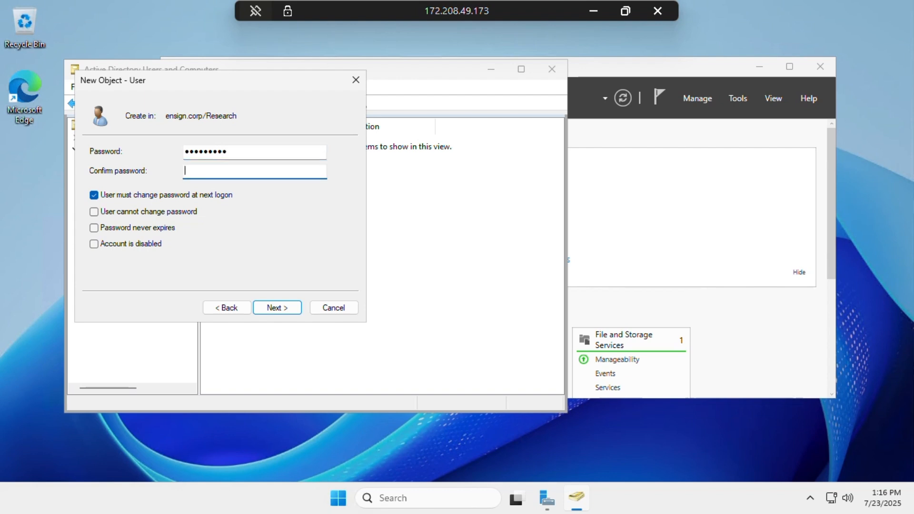
pyautogui.write('Password1')
pyautogui.click(274, 307)
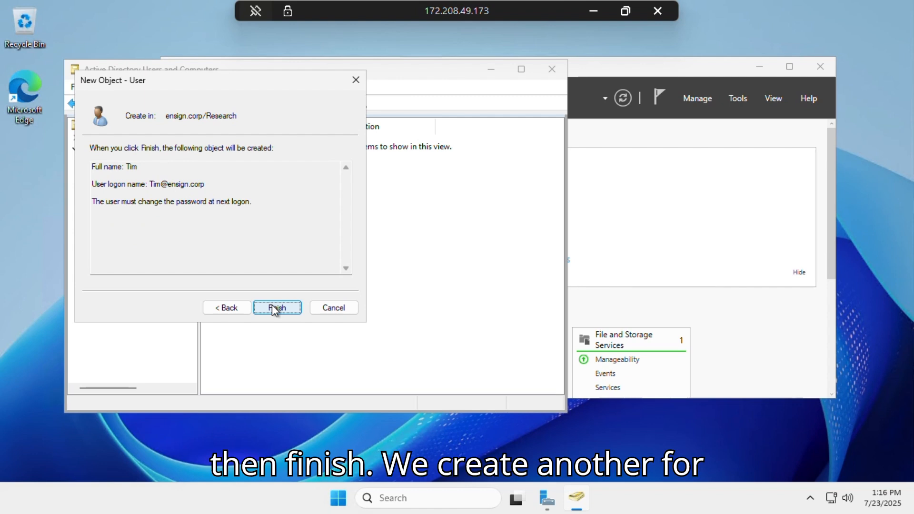
pyautogui.click(275, 308)
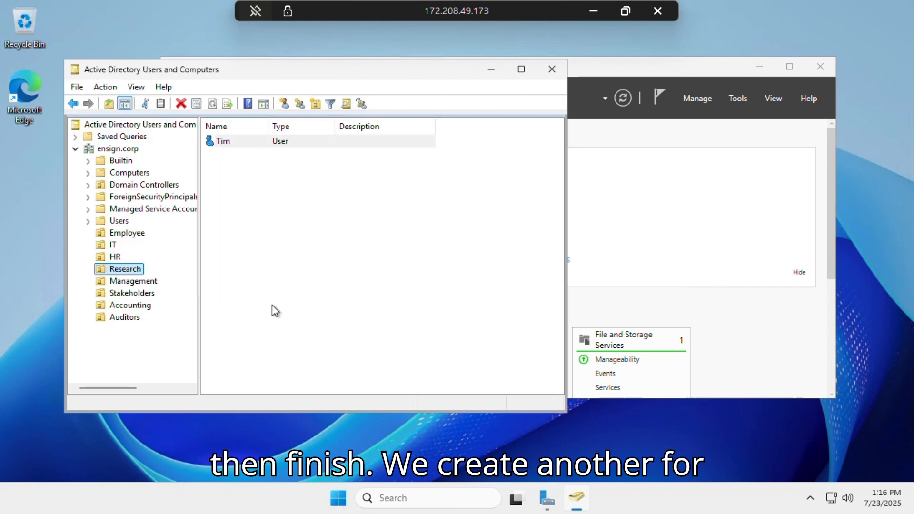
# Start another Research user with first name 'Dean' and logon name 'Dea'
pyautogui.rightClick(130, 270)
pyautogui.moveTo(234, 333)
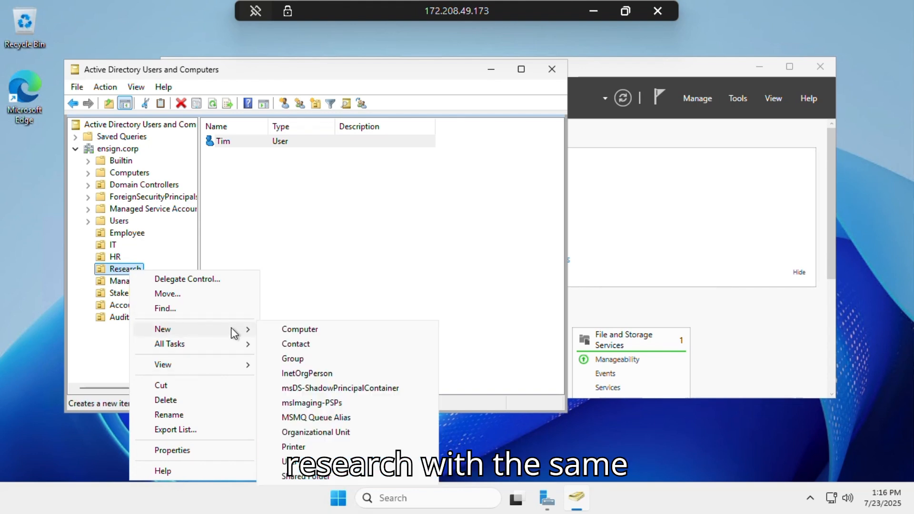
pyautogui.click(318, 461)
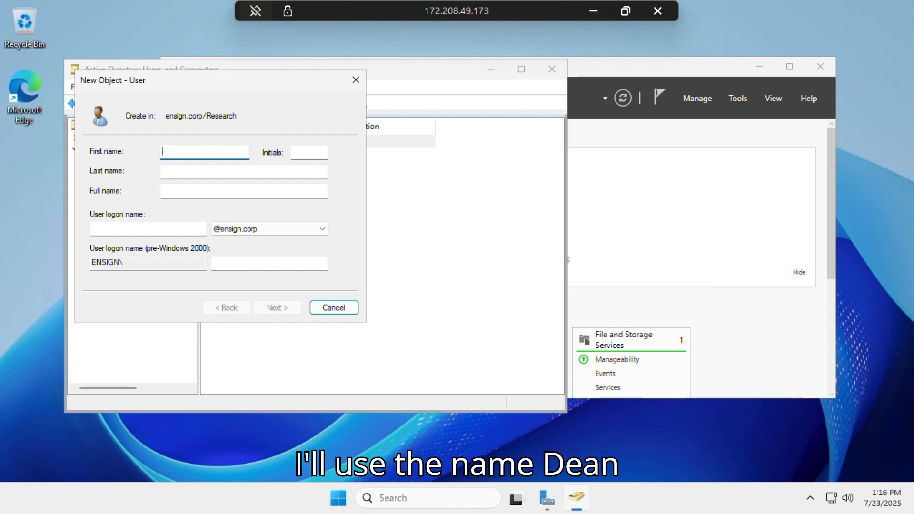
pyautogui.write('Dean')
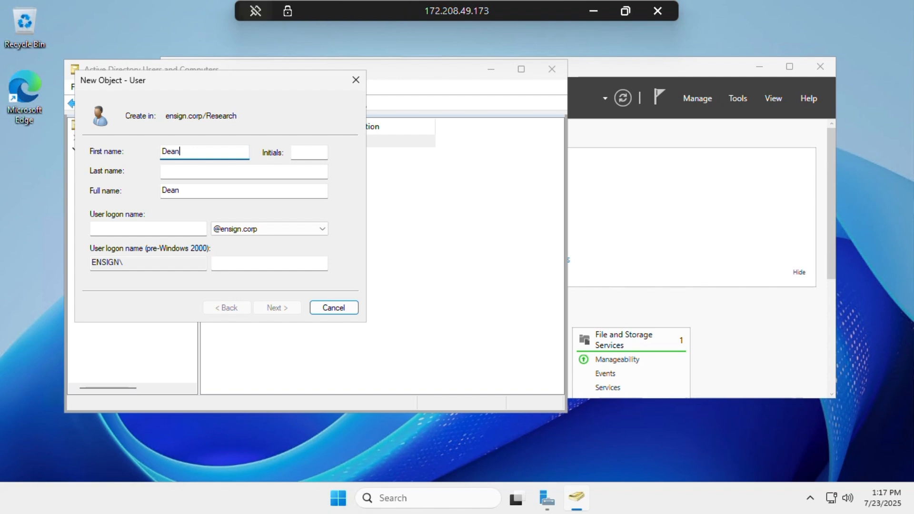
pyautogui.click(140, 228)
pyautogui.write('Dean')
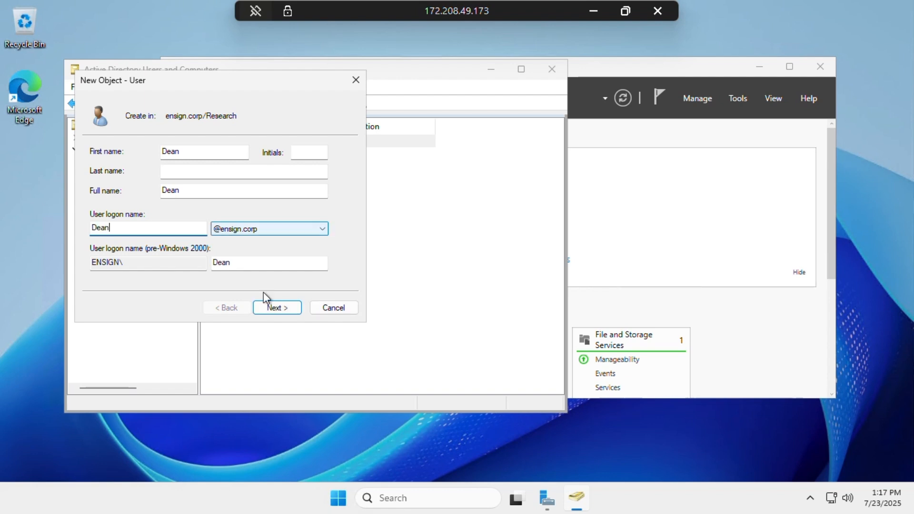
# Enter and confirm Dean's password, then create the account in Research
pyautogui.click(267, 308)
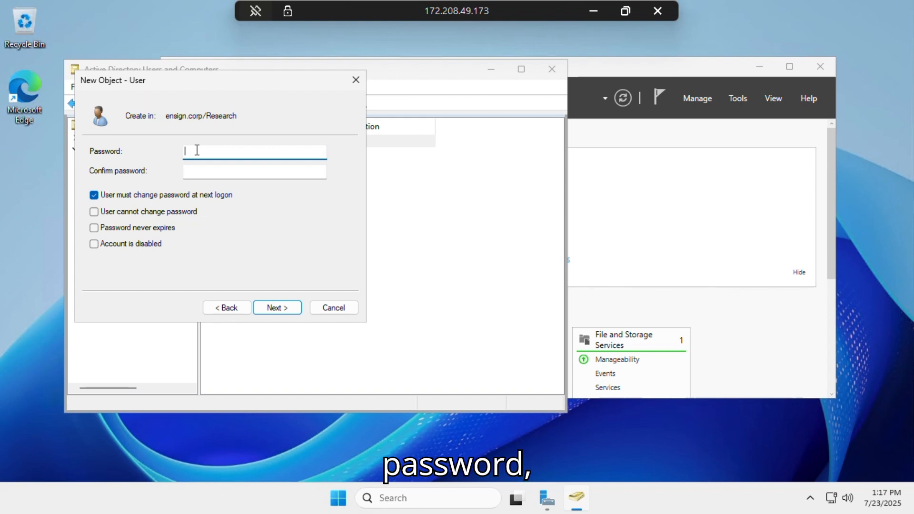
pyautogui.write('•••••••••')
pyautogui.press('Tab')
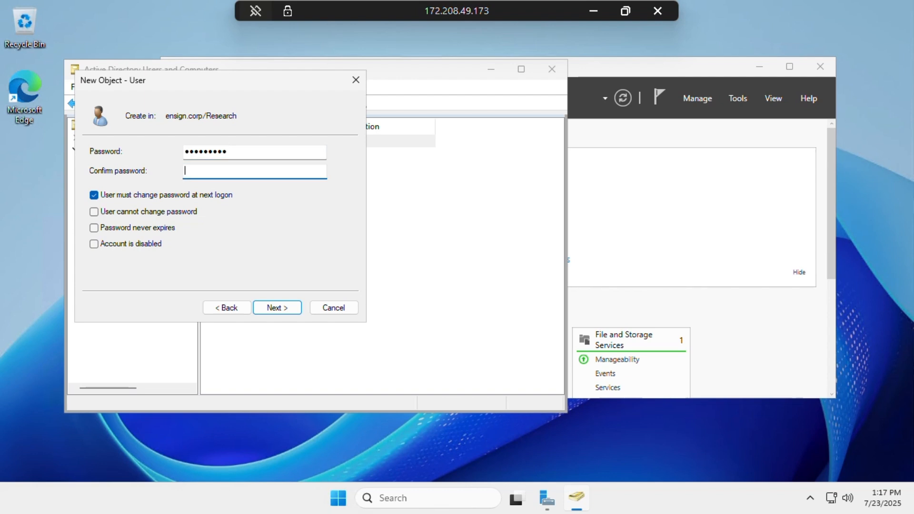
pyautogui.write('•••••••••')
pyautogui.click(271, 309)
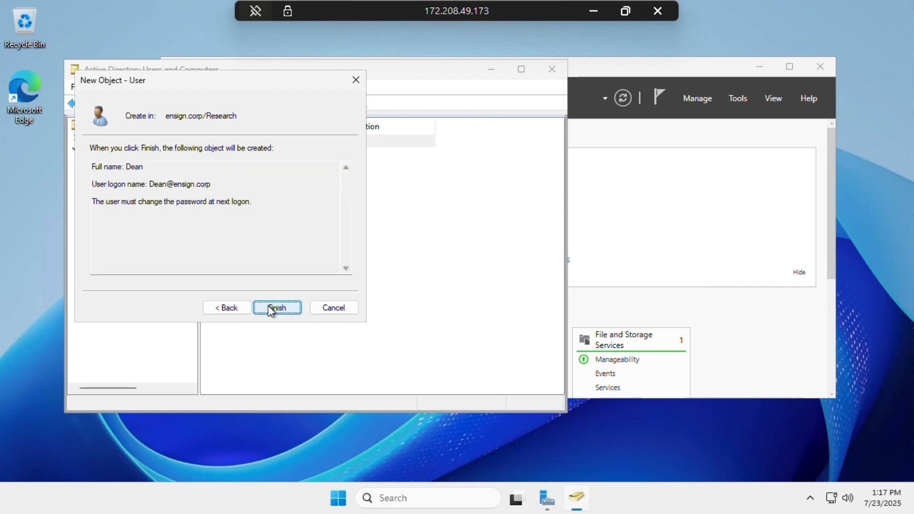
pyautogui.click(272, 309)
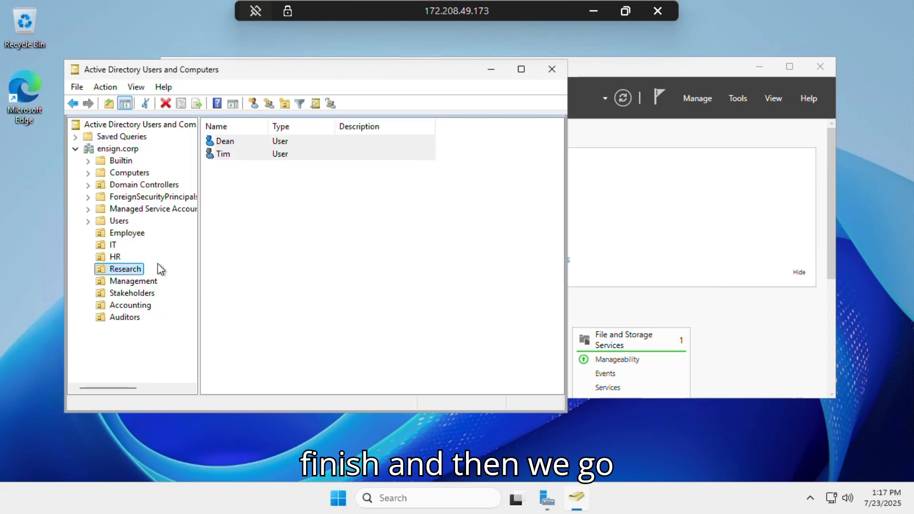
# Start a new Management user with first name and logon name 'Spencer'
pyautogui.click(121, 282)
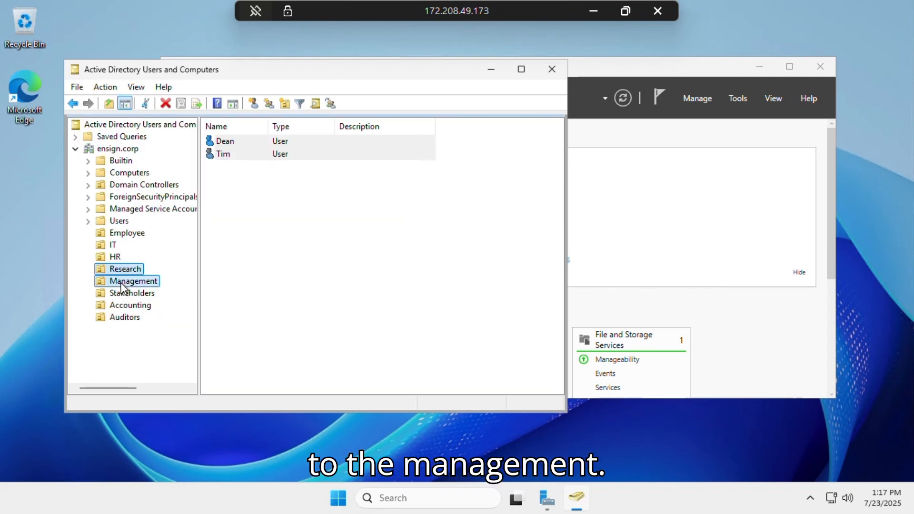
pyautogui.rightClick(121, 283)
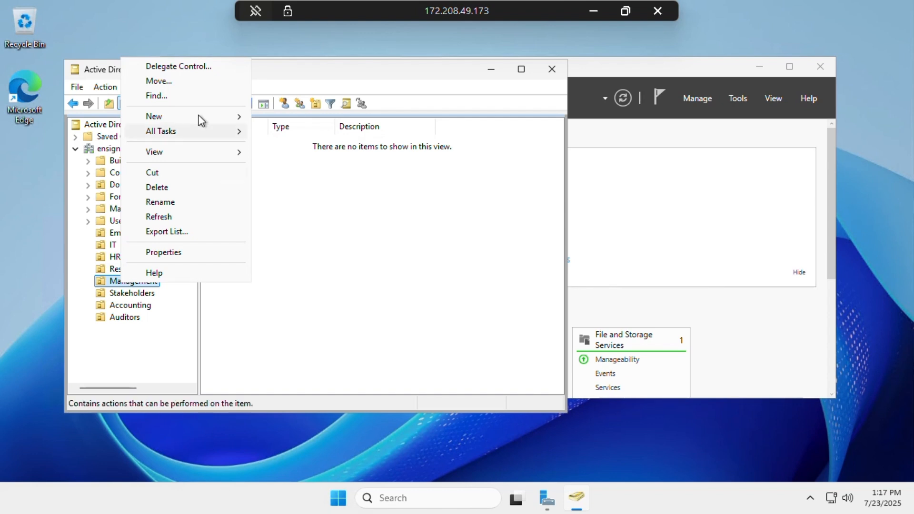
pyautogui.moveTo(236, 118)
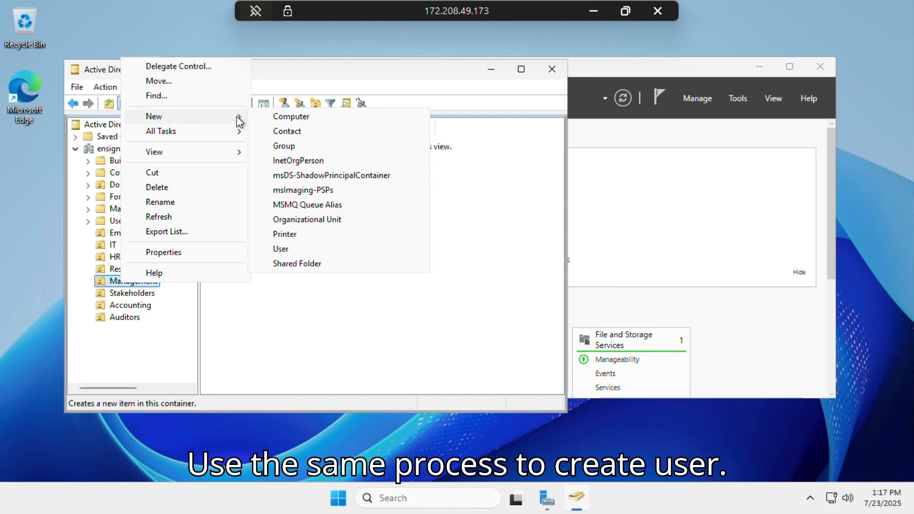
pyautogui.click(285, 247)
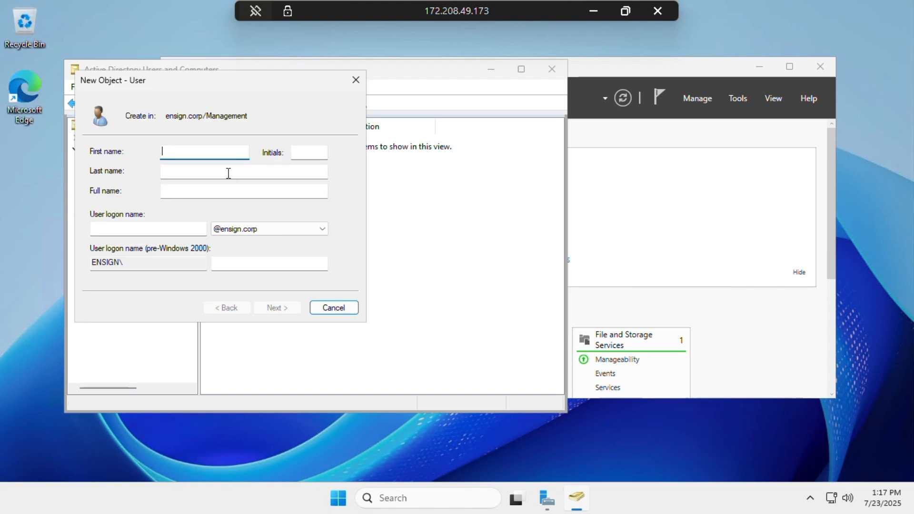
pyautogui.write('Spencer')
pyautogui.click(189, 232)
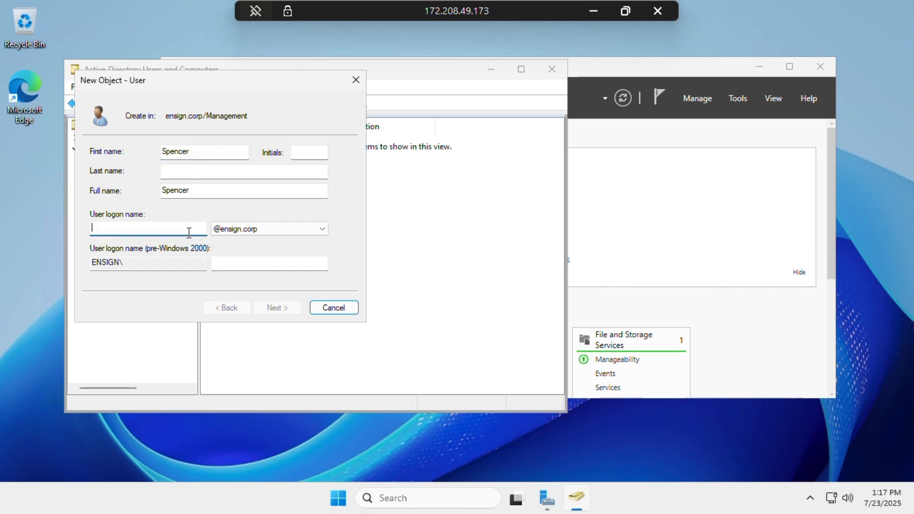
pyautogui.write('Spe')
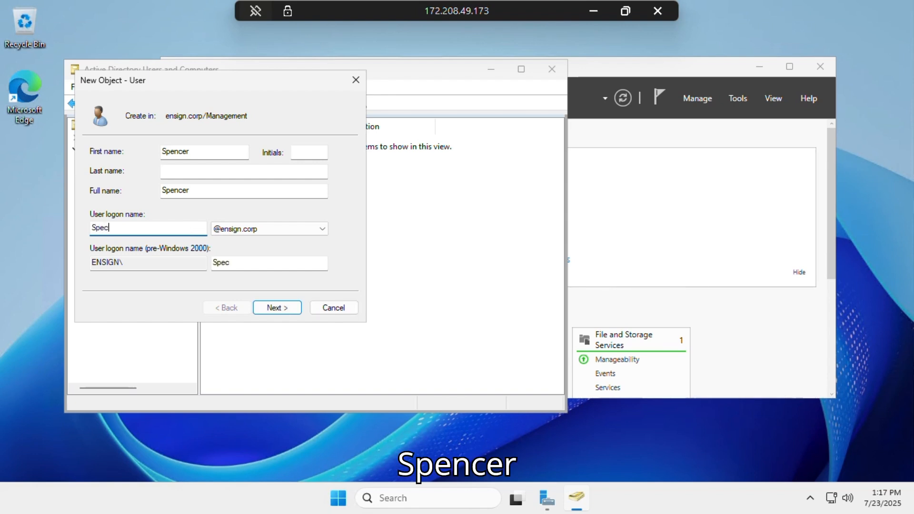
pyautogui.write('ncer')
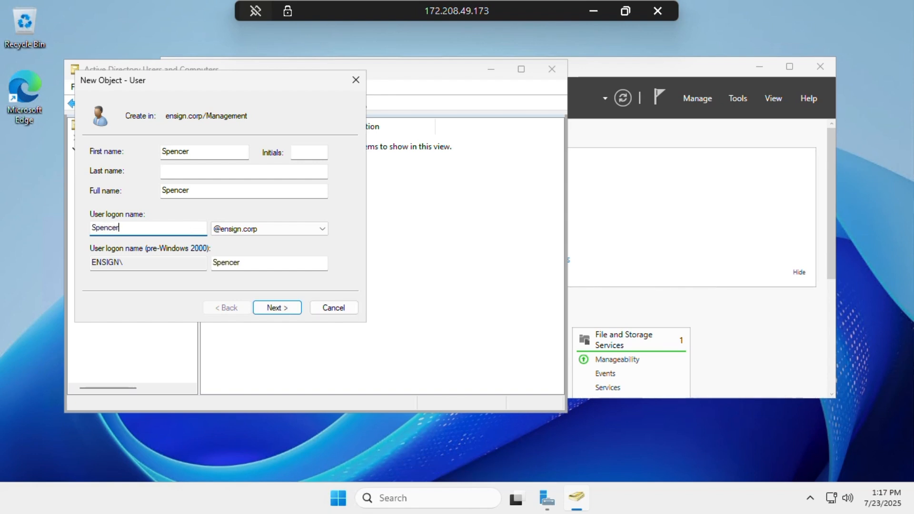
# Enter and confirm Spencer's password, then create the account
pyautogui.click(275, 308)
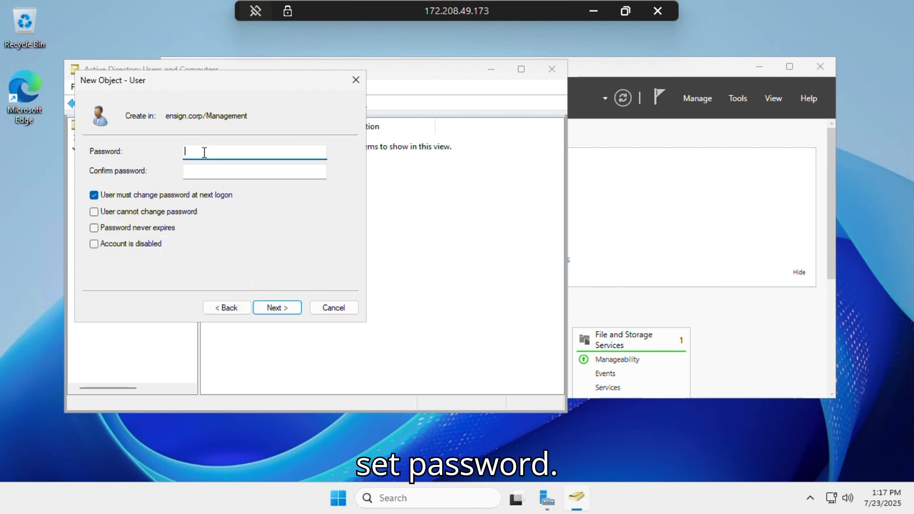
pyautogui.write('•••••')
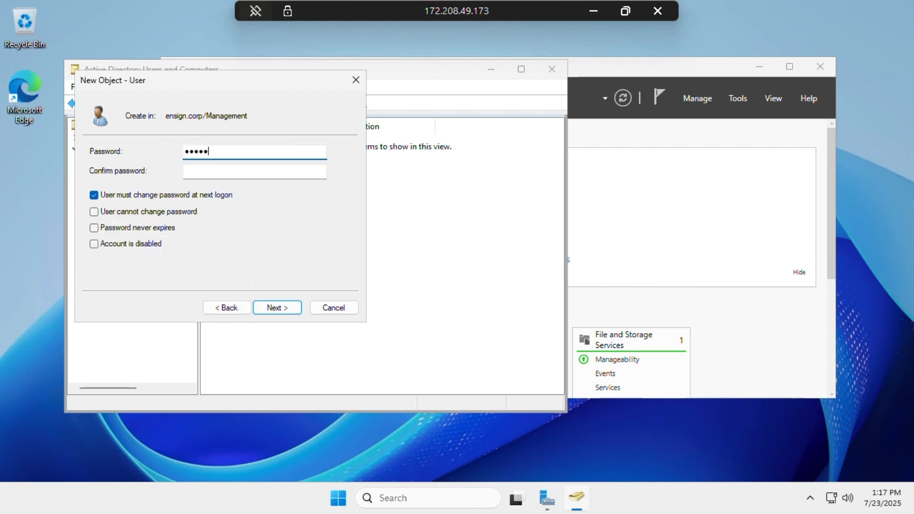
pyautogui.write('••••')
pyautogui.press('Tab')
pyautogui.write('••••')
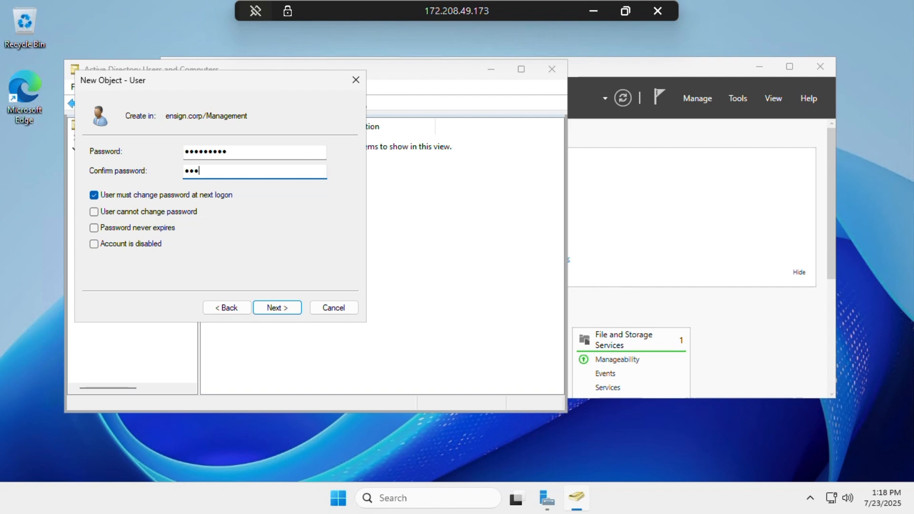
pyautogui.write('•••••')
pyautogui.click(282, 307)
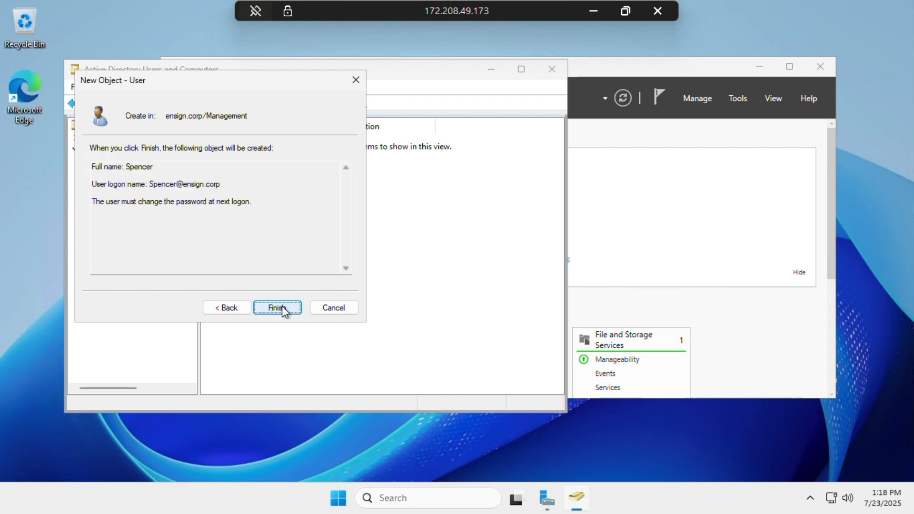
pyautogui.click(282, 307)
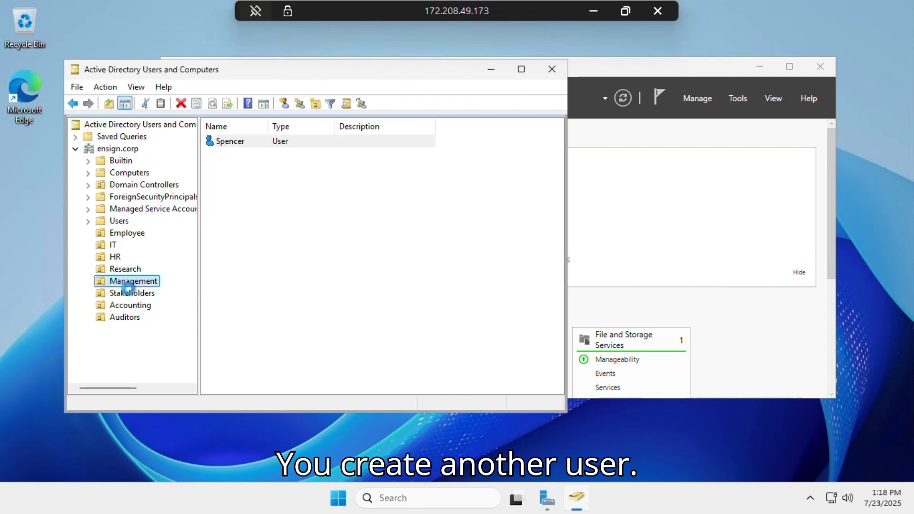
# Start a second Management user with first name and logon name 'Frank'
pyautogui.rightClick(126, 282)
pyautogui.moveTo(214, 135)
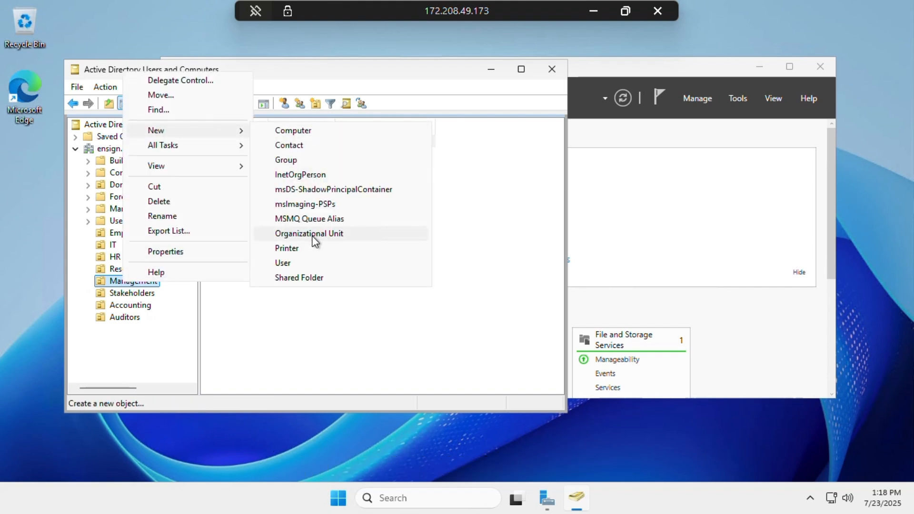
pyautogui.click(307, 267)
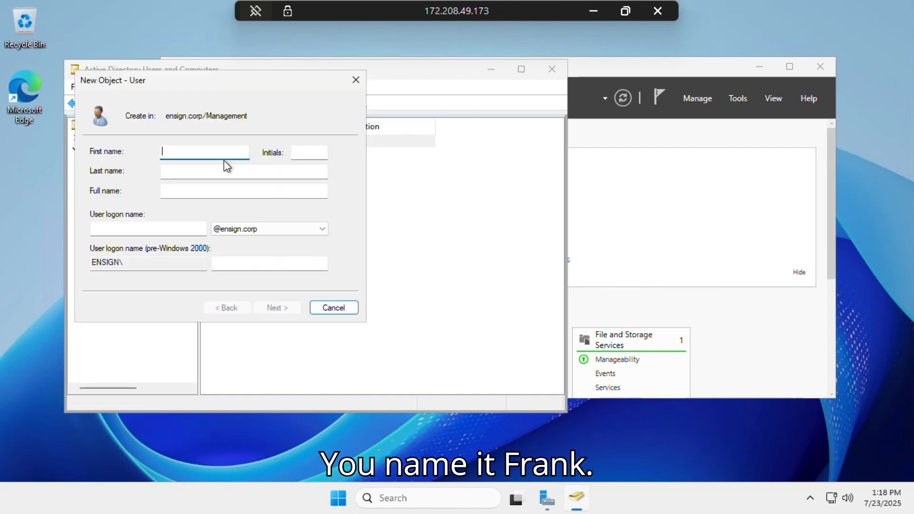
pyautogui.write('Fran')
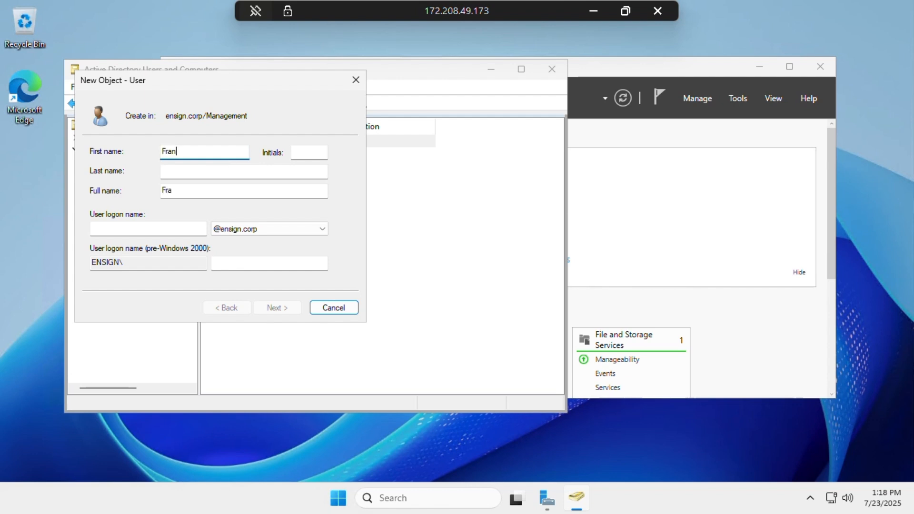
pyautogui.write('k')
pyautogui.click(116, 229)
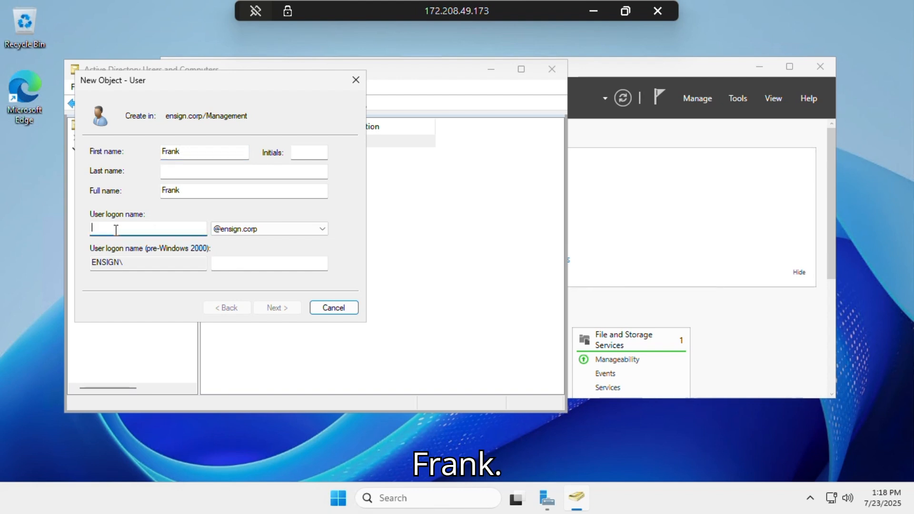
pyautogui.write('Frank')
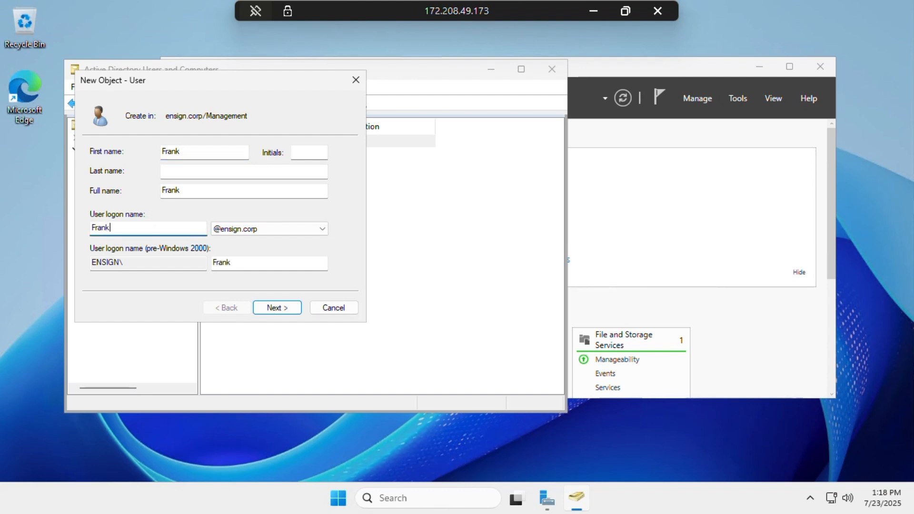
# Enter and confirm Frank's password, then create the account
pyautogui.click(273, 310)
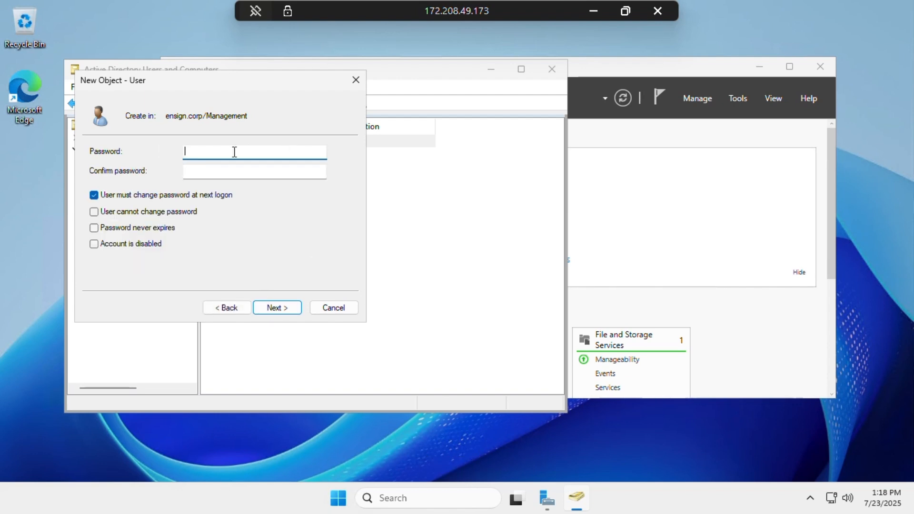
pyautogui.write('*********')
pyautogui.click(255, 171)
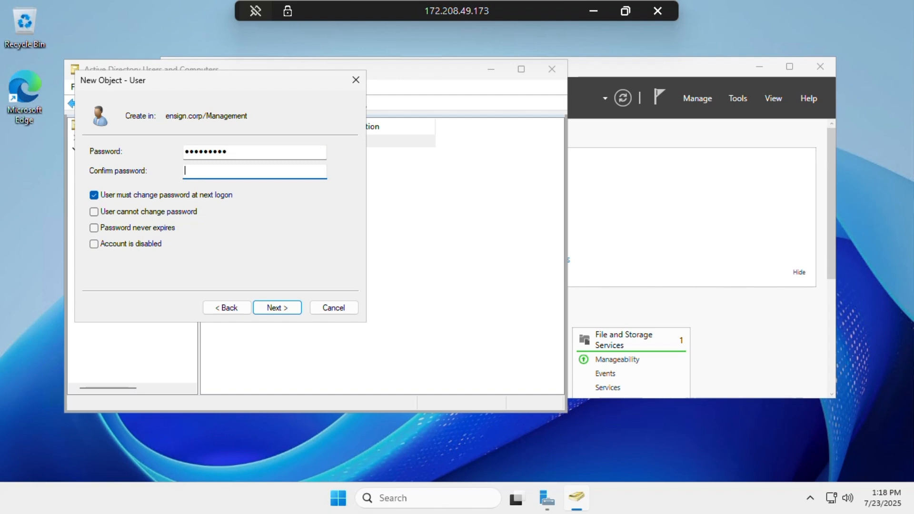
pyautogui.write('*********')
pyautogui.click(267, 306)
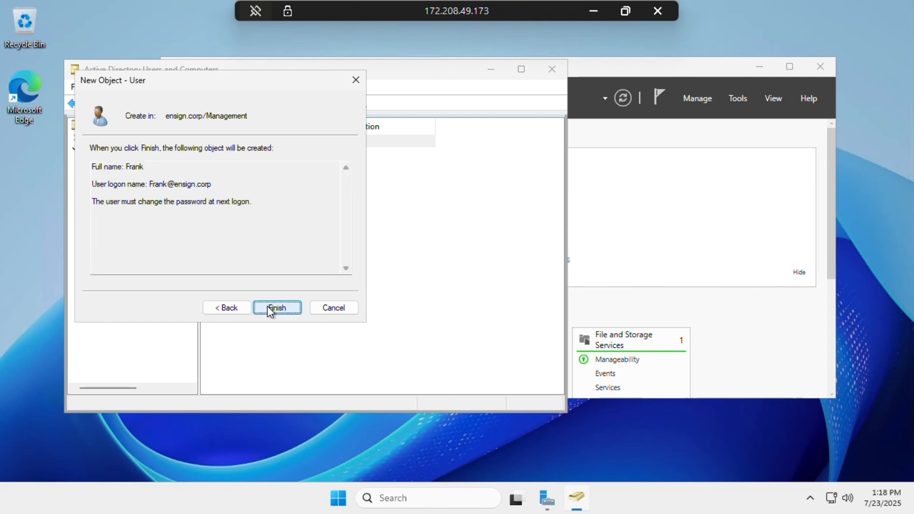
pyautogui.click(267, 308)
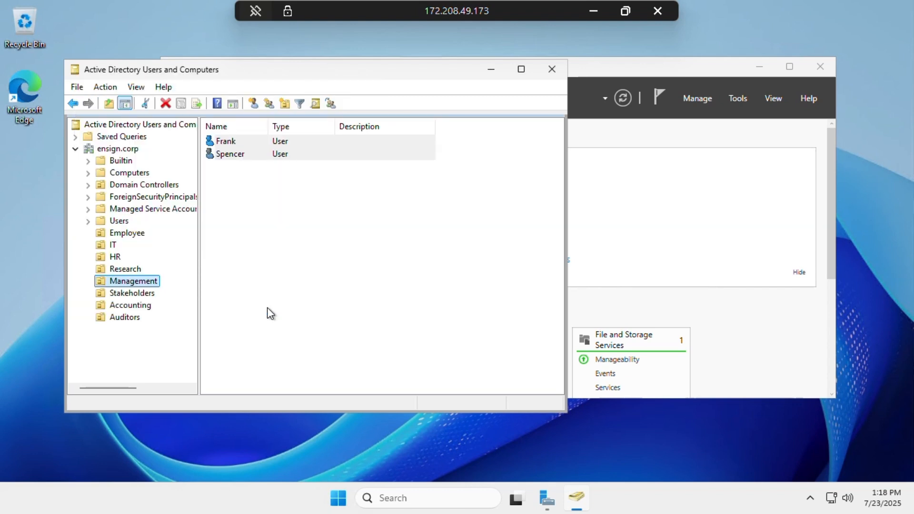
# Start a third Management user with first name and logon name 'Ben'
pyautogui.rightClick(141, 284)
pyautogui.moveTo(210, 340)
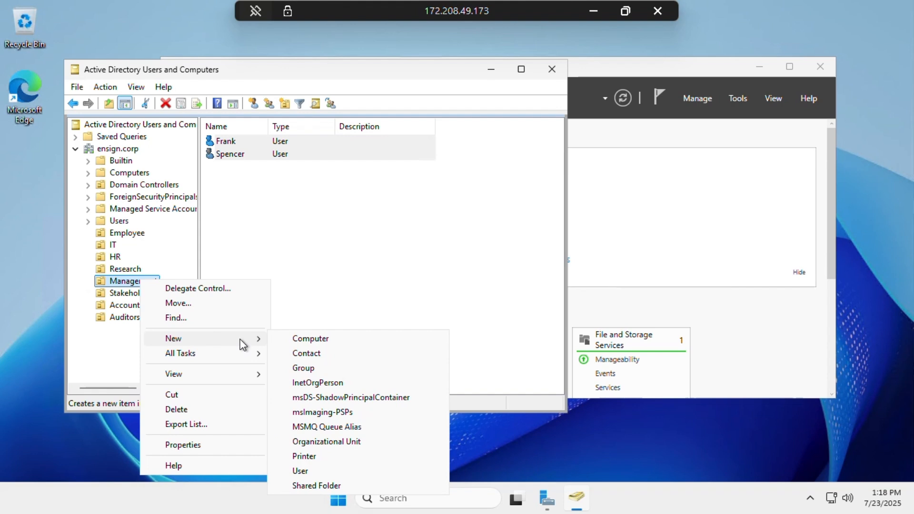
pyautogui.click(299, 469)
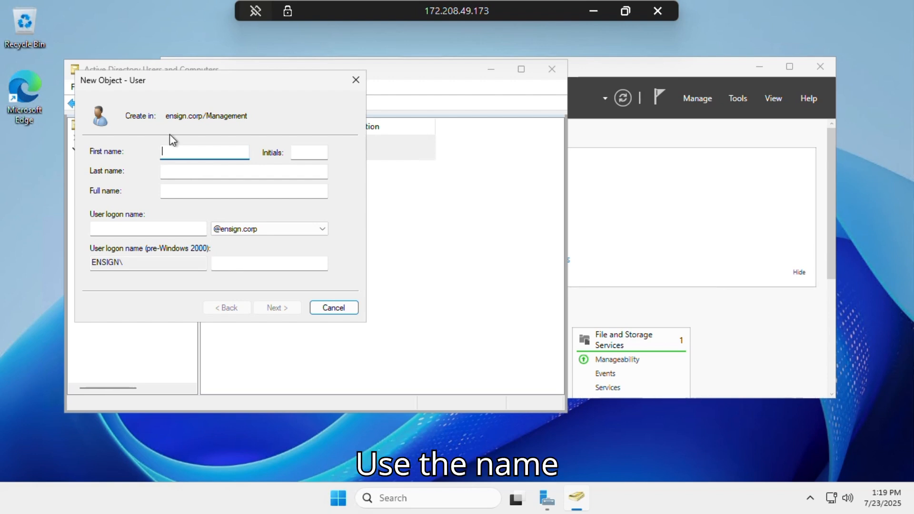
pyautogui.write('h')
pyautogui.press('BackSpace')
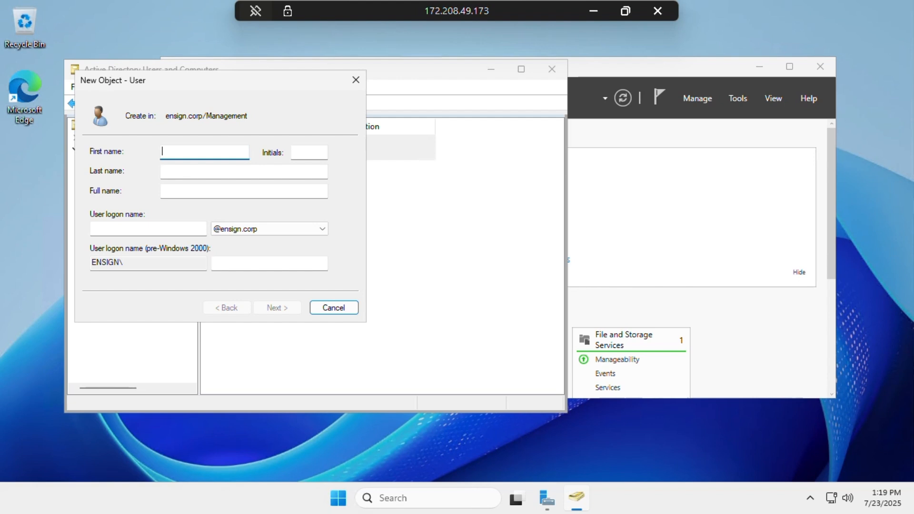
pyautogui.write('Ben')
pyautogui.click(132, 228)
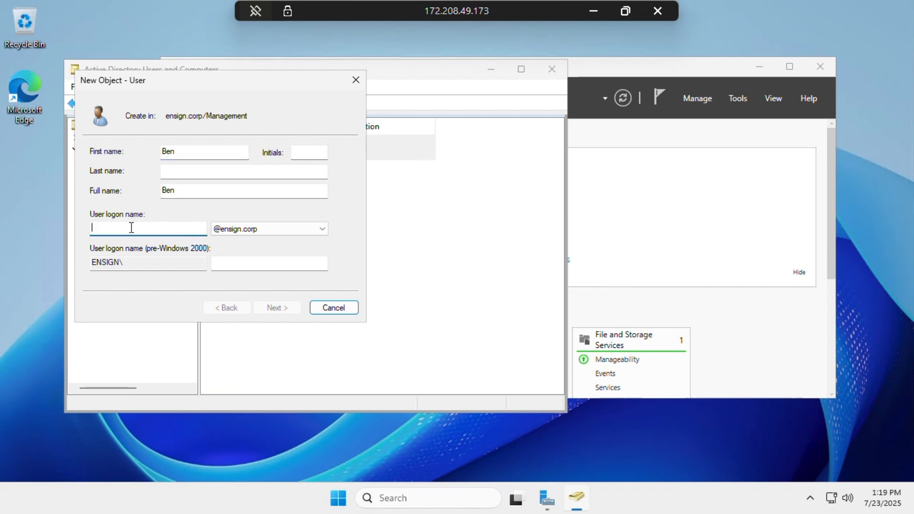
pyautogui.write('Ben')
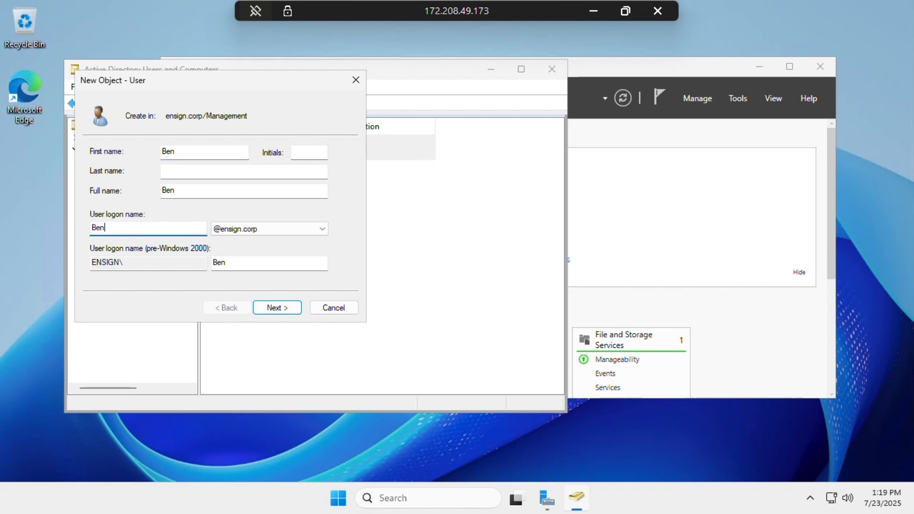
# Enter and confirm Ben's password and create the account in Management
pyautogui.click(276, 309)
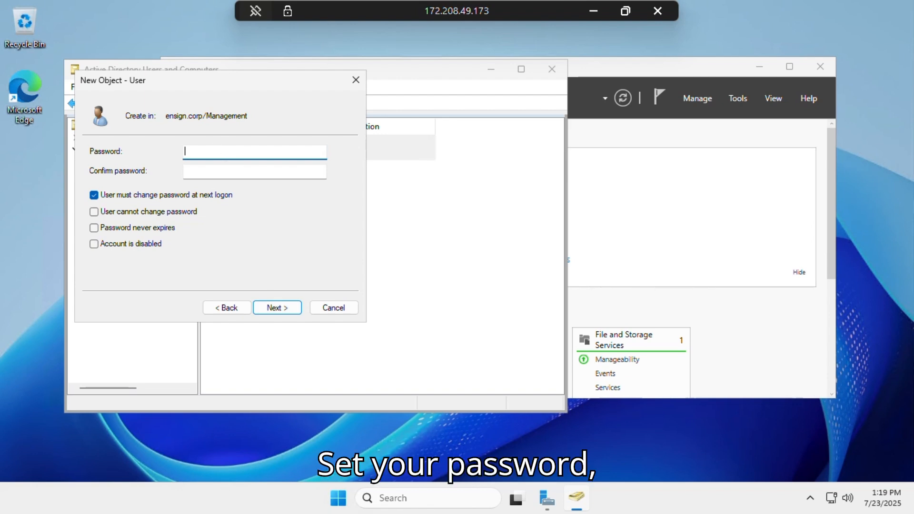
pyautogui.write('****')
pyautogui.press('Tab')
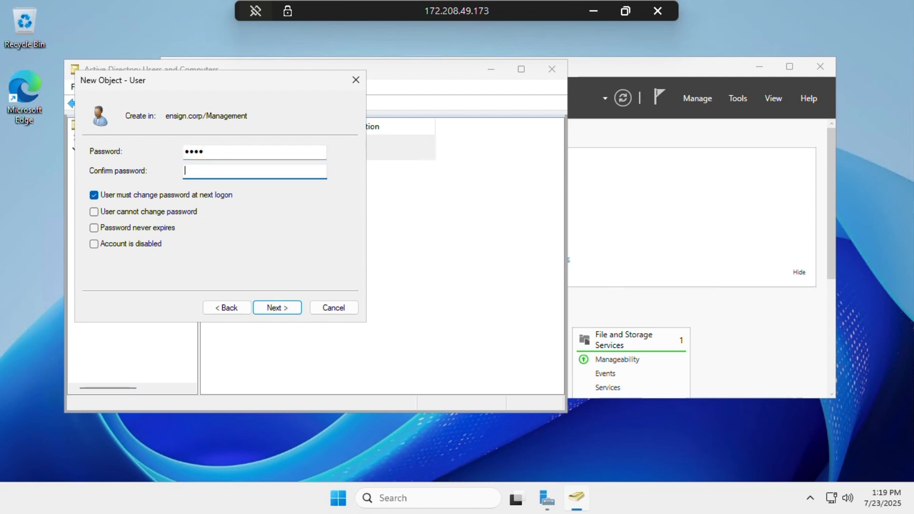
pyautogui.click(211, 153)
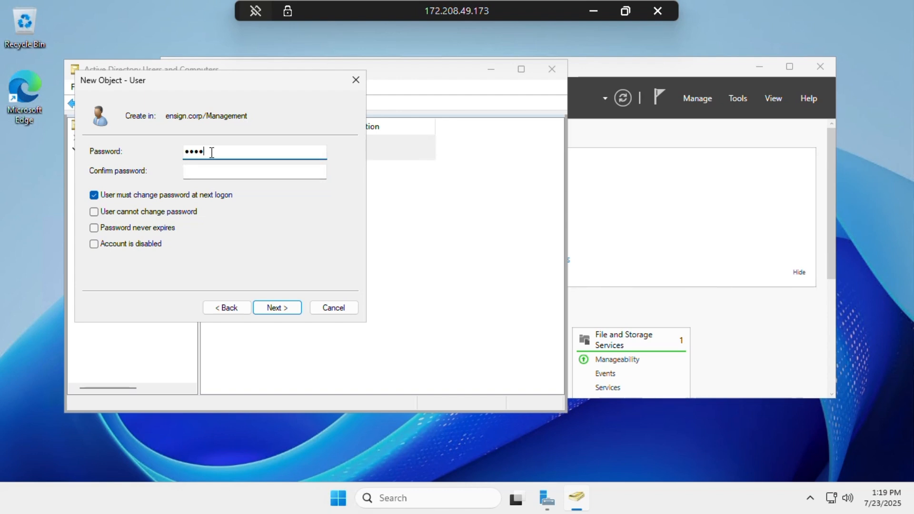
pyautogui.write('*****')
pyautogui.press('Tab')
pyautogui.write('****')
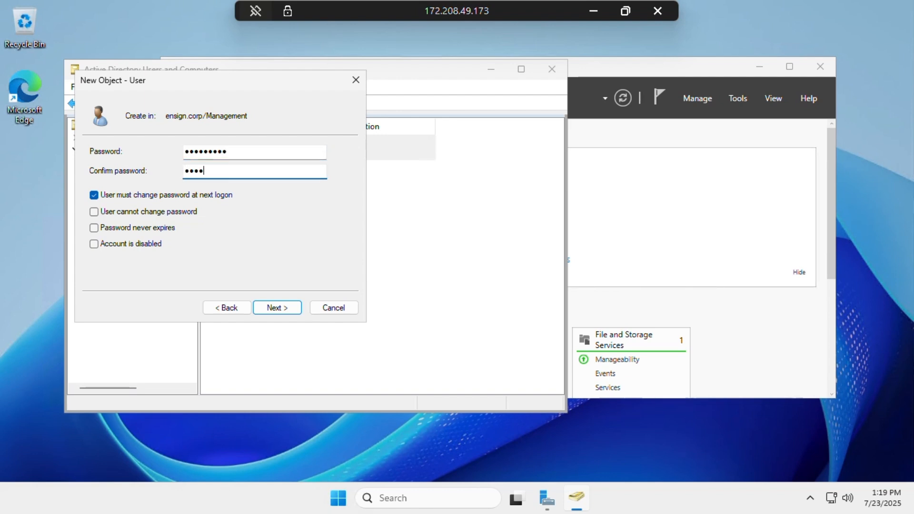
pyautogui.write('*****')
pyautogui.click(276, 309)
pyautogui.click(277, 308)
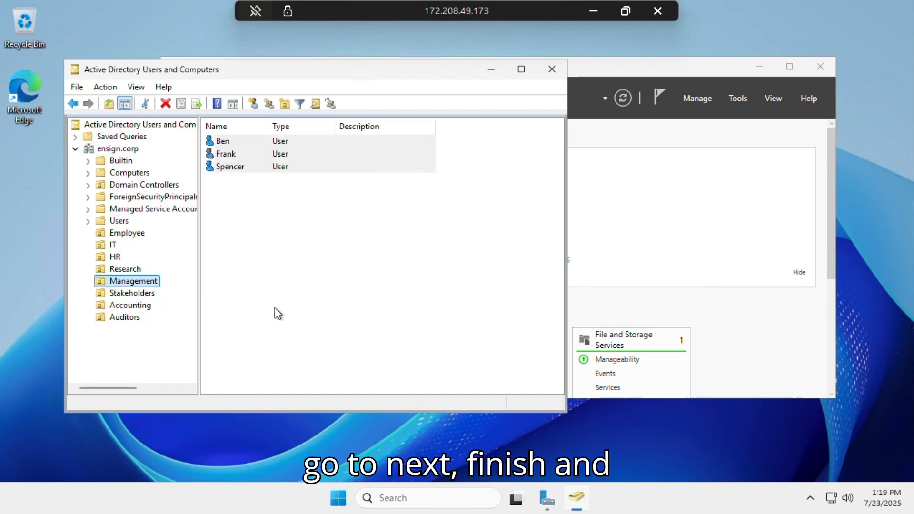
pyautogui.click(135, 294)
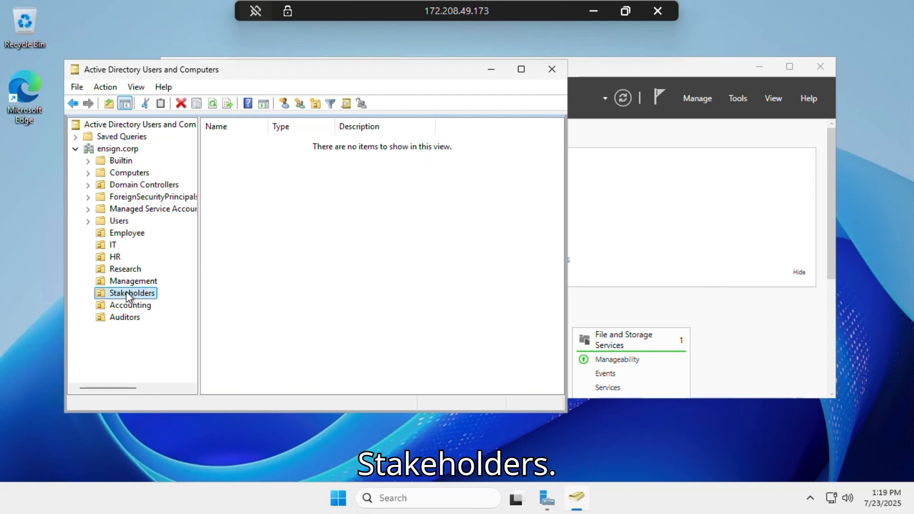
# Start a new Stakeholders user with first name and logon name 'Ted'
pyautogui.rightClick(126, 292)
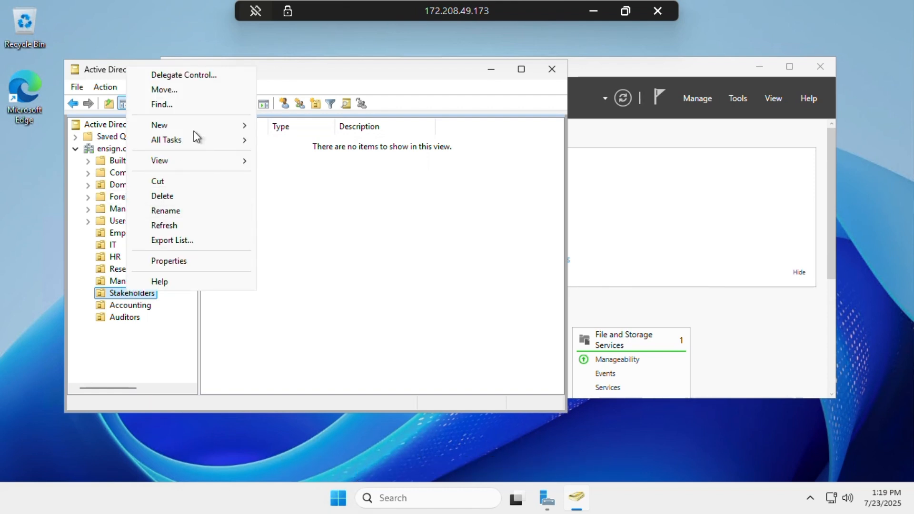
pyautogui.moveTo(221, 127)
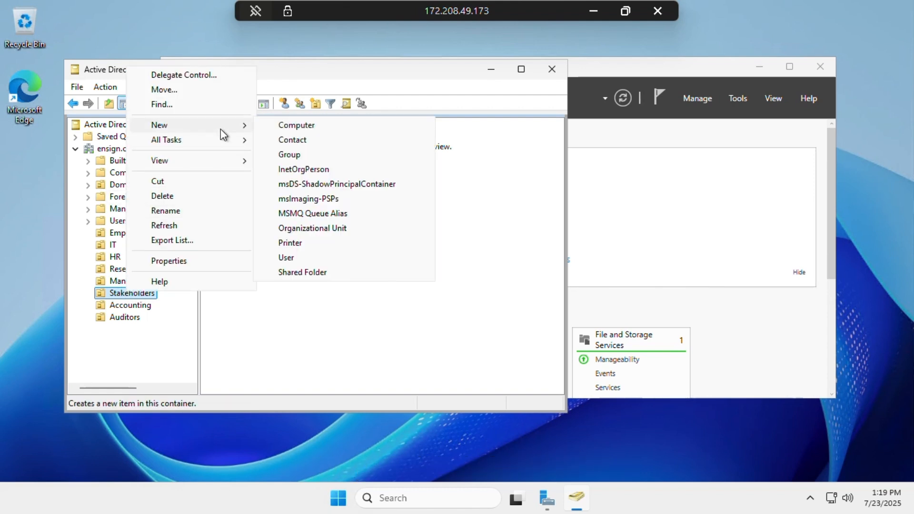
pyautogui.click(303, 258)
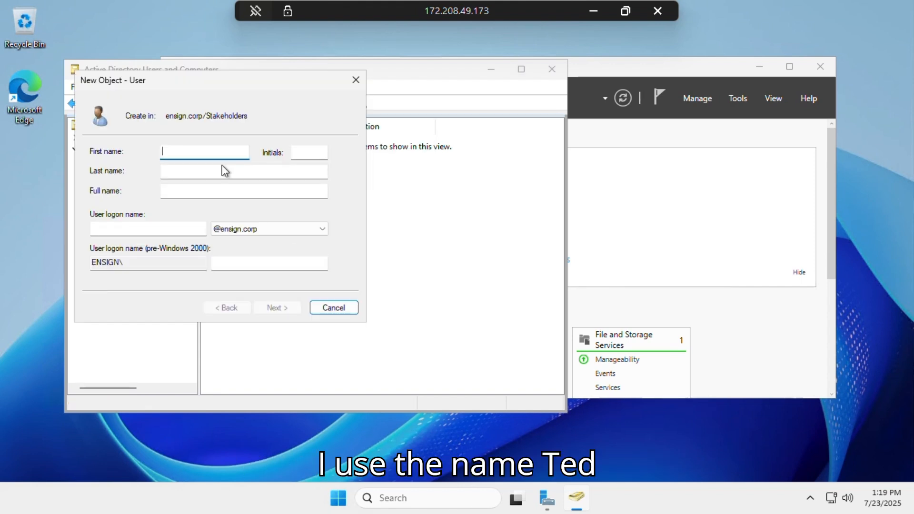
pyautogui.write('Ted')
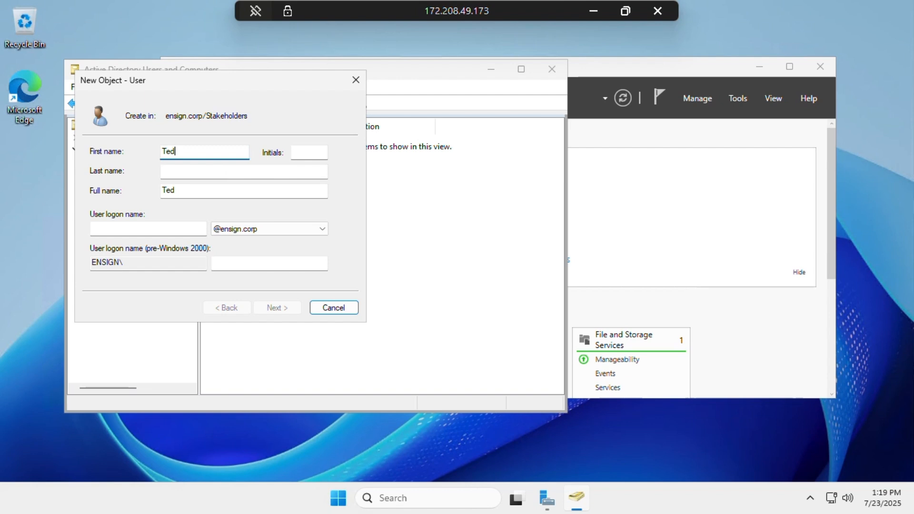
pyautogui.click(184, 225)
pyautogui.write('T')
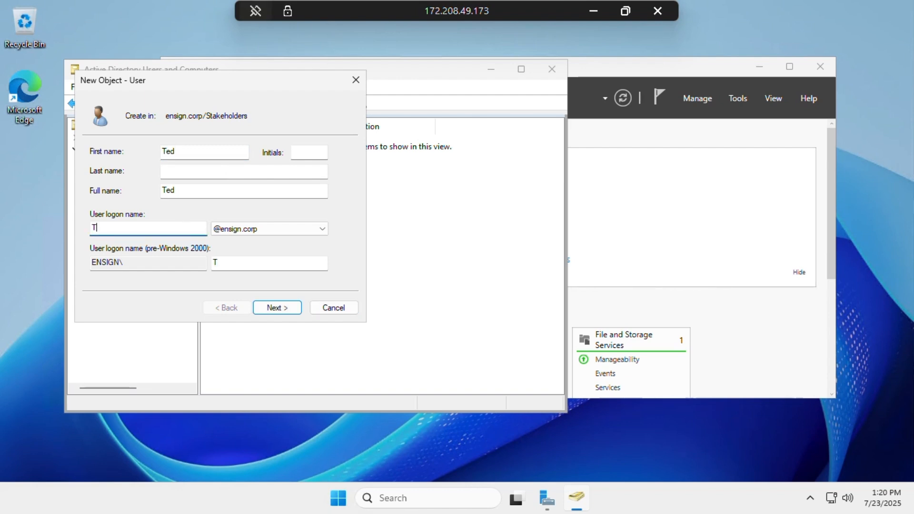
pyautogui.write('ed')
# Enter and confirm Ted's password, then create the account
pyautogui.click(274, 312)
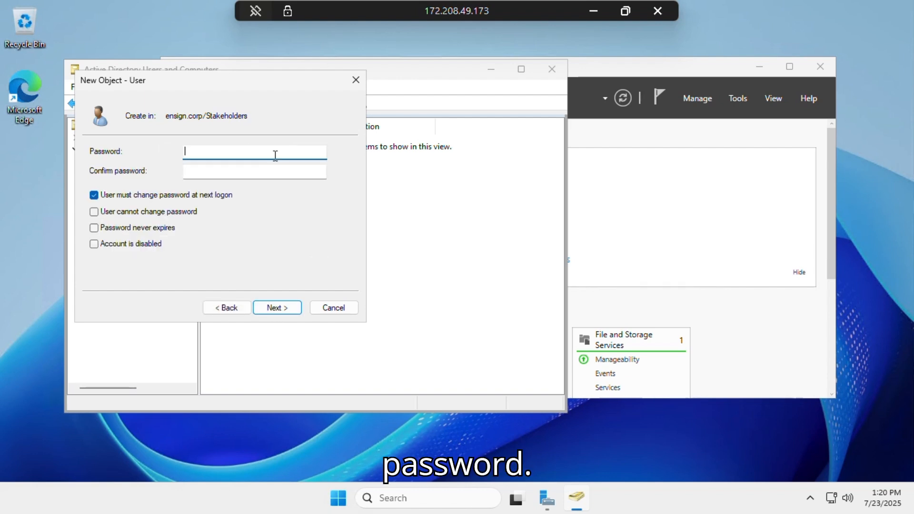
pyautogui.write('•••••')
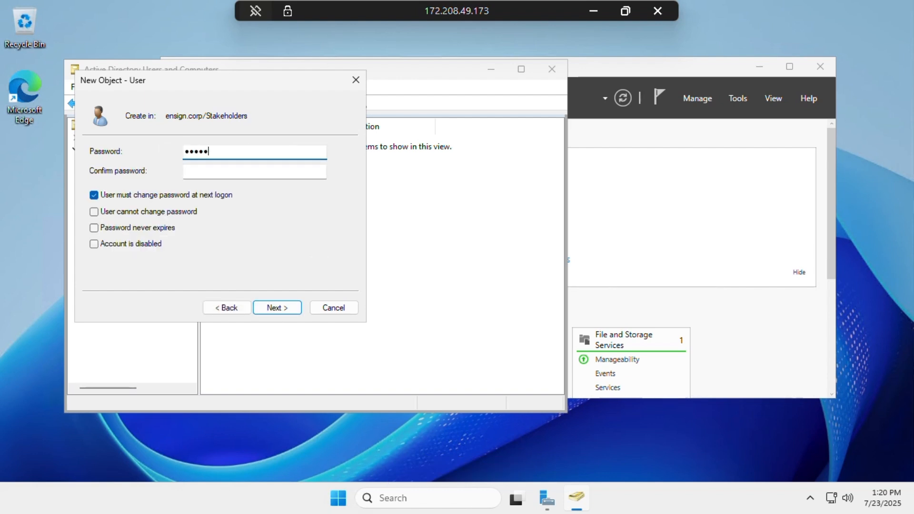
pyautogui.write('••••')
pyautogui.press('Tab')
pyautogui.write('•••••')
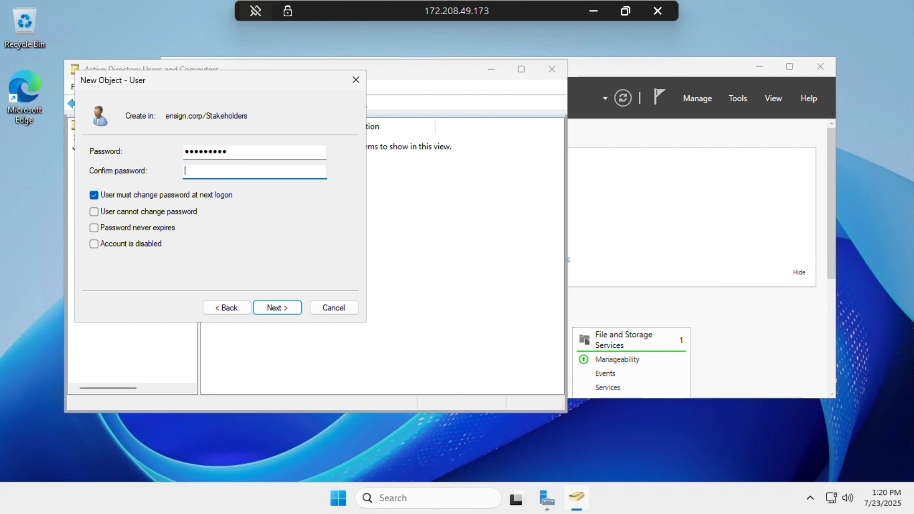
pyautogui.write('••••')
pyautogui.click(274, 310)
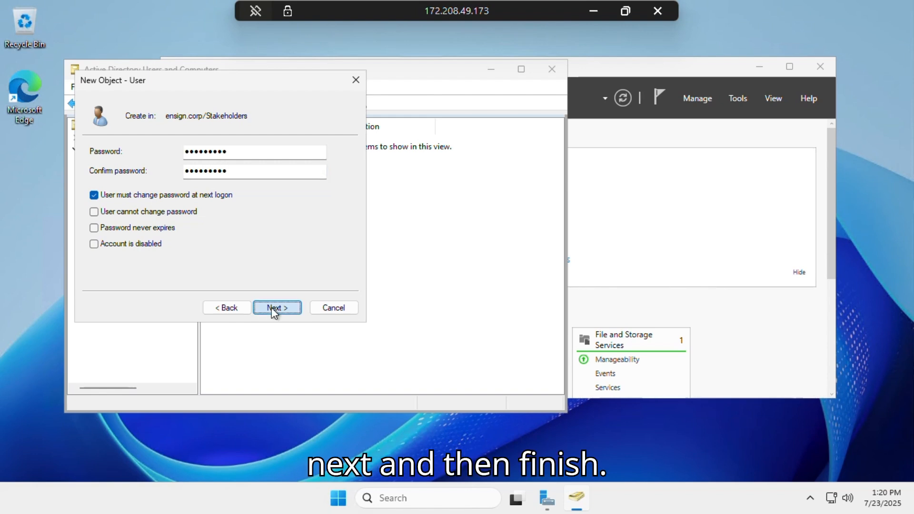
pyautogui.click(275, 308)
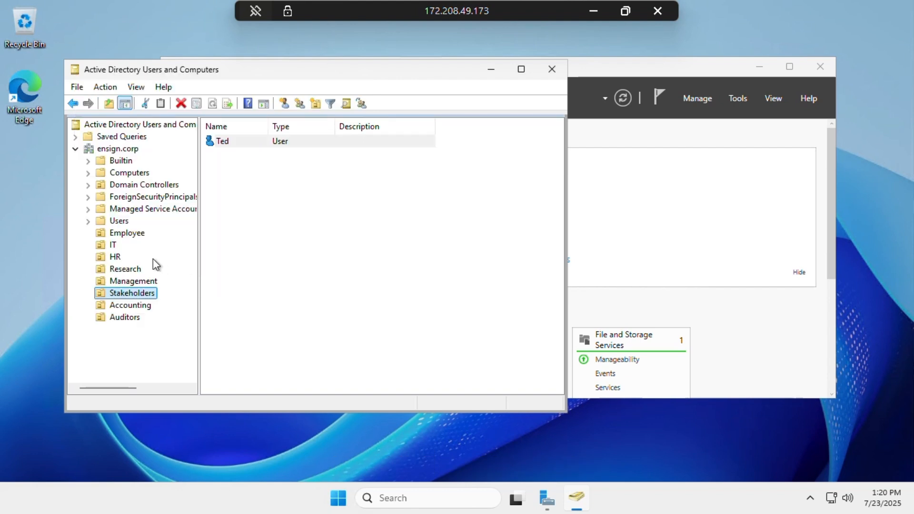
# Start a second Stakeholders user with first name and logon name 'Bruce'
pyautogui.click(142, 294)
pyautogui.rightClick(143, 294)
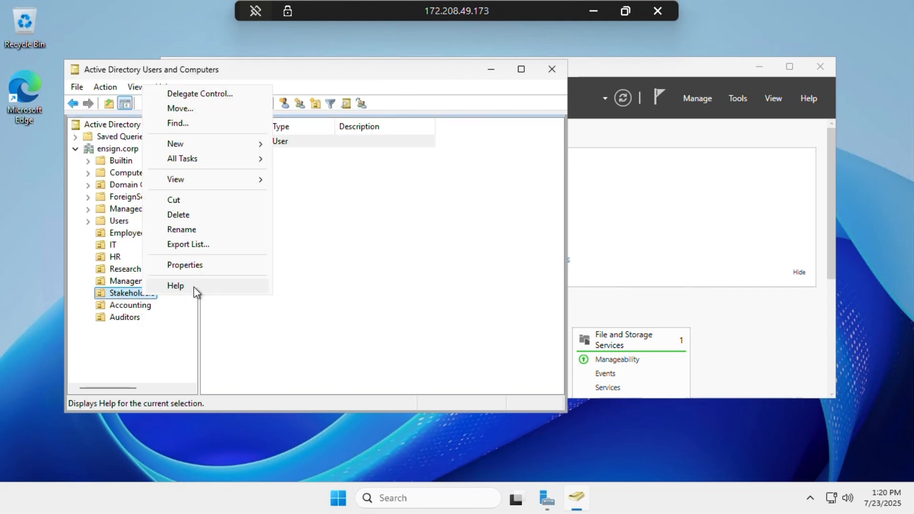
pyautogui.moveTo(253, 146)
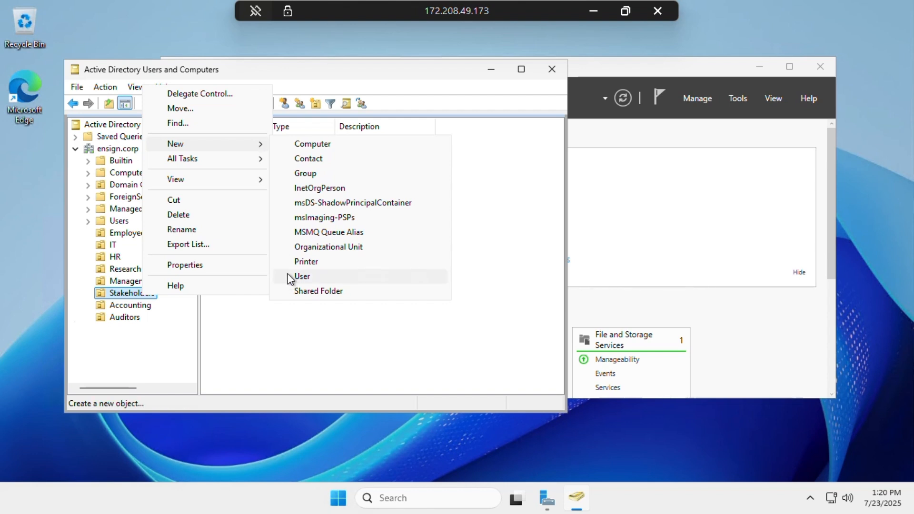
pyautogui.click(302, 277)
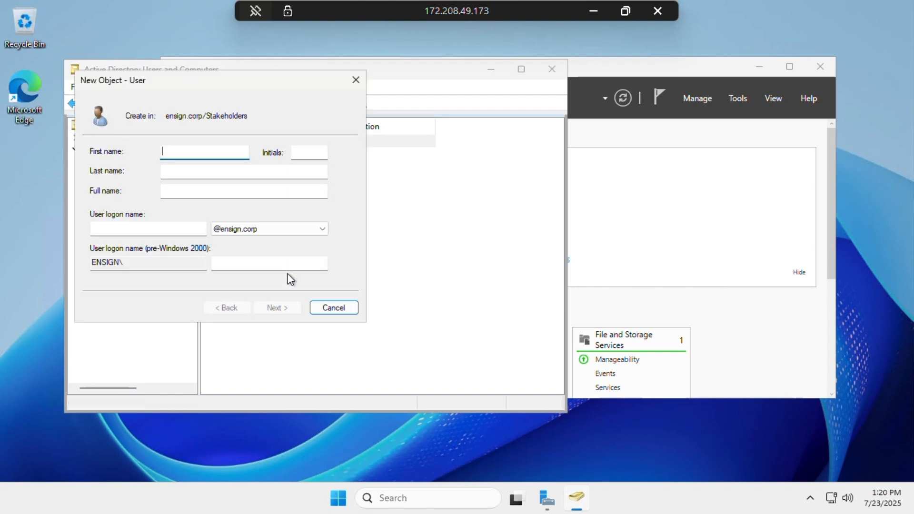
pyautogui.write('Bruce')
pyautogui.press('Tab')
pyautogui.press('Tab')
pyautogui.press('Tab')
pyautogui.press('Tab')
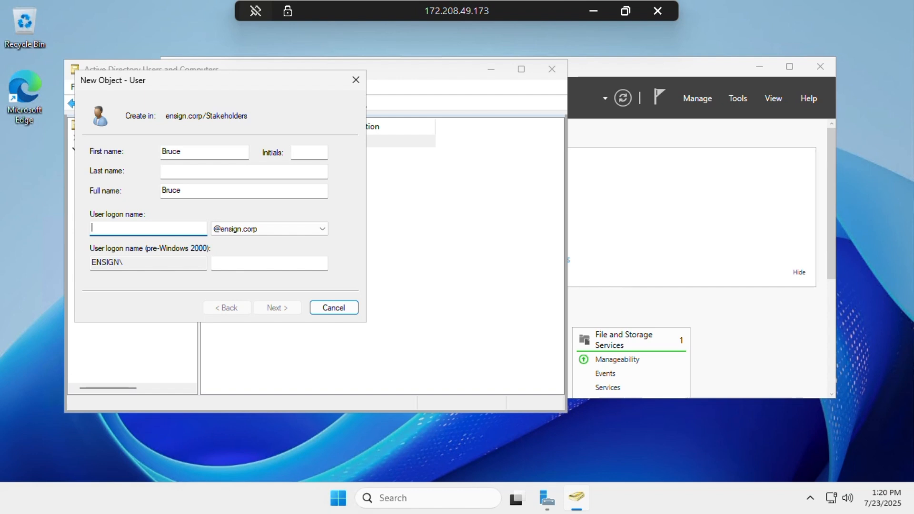
pyautogui.write('Bruce')
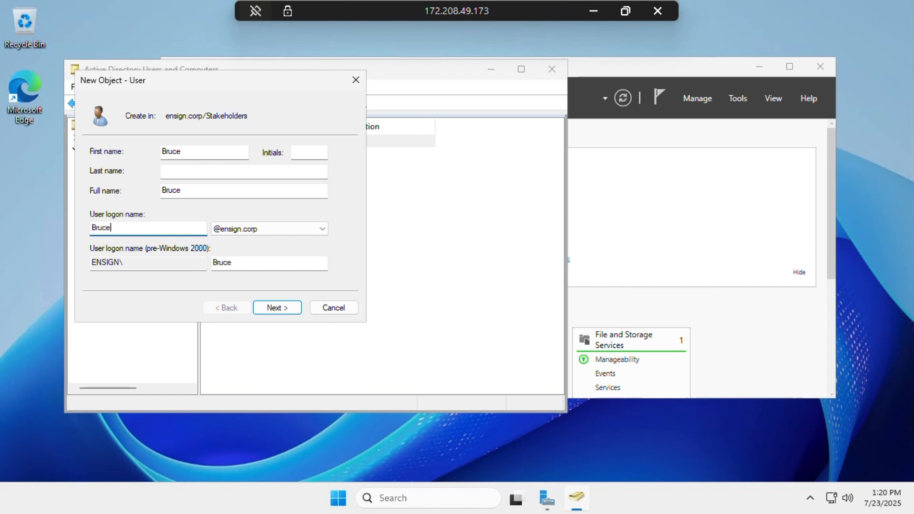
# Set Bruce's password and create the account in Stakeholders
pyautogui.press('Return')
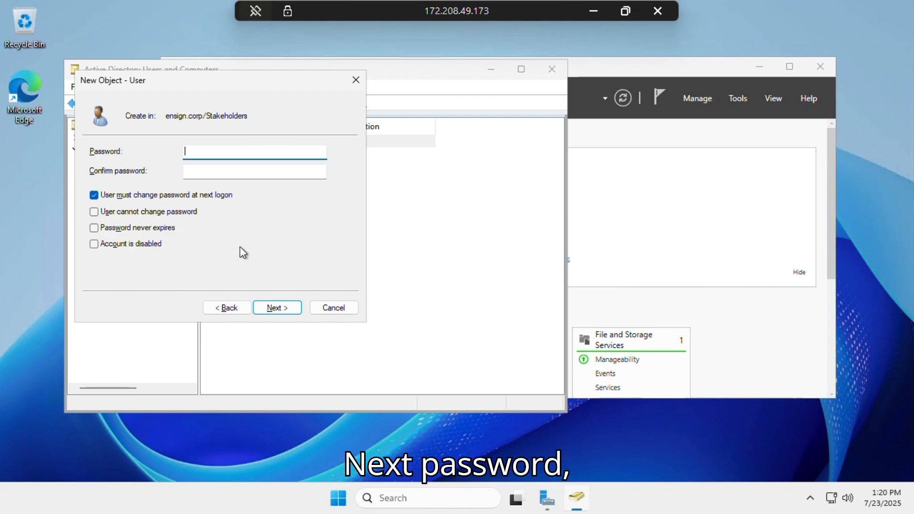
pyautogui.write('•••••')
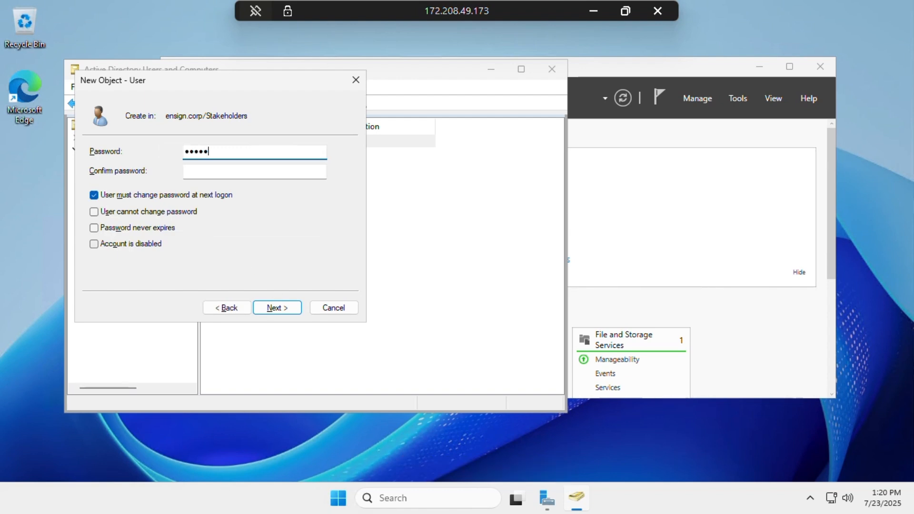
pyautogui.write('••••')
pyautogui.press('Tab')
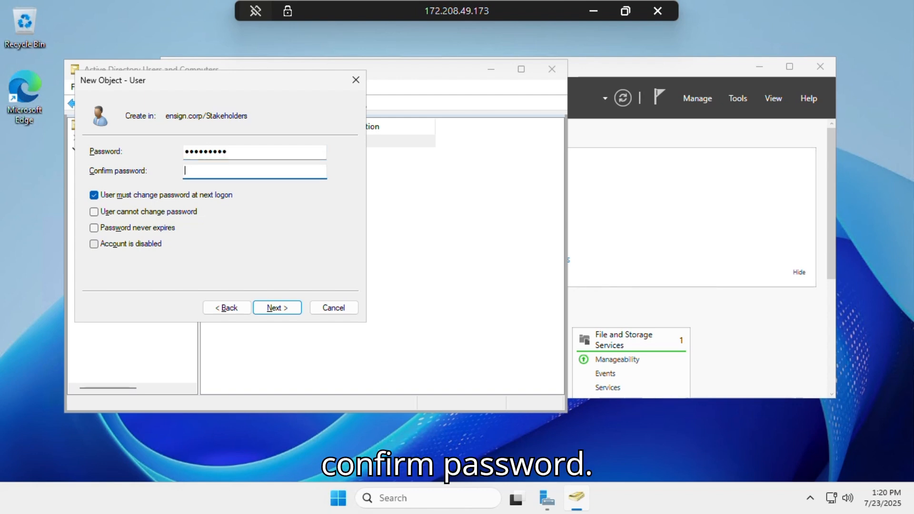
pyautogui.write('•••••••••')
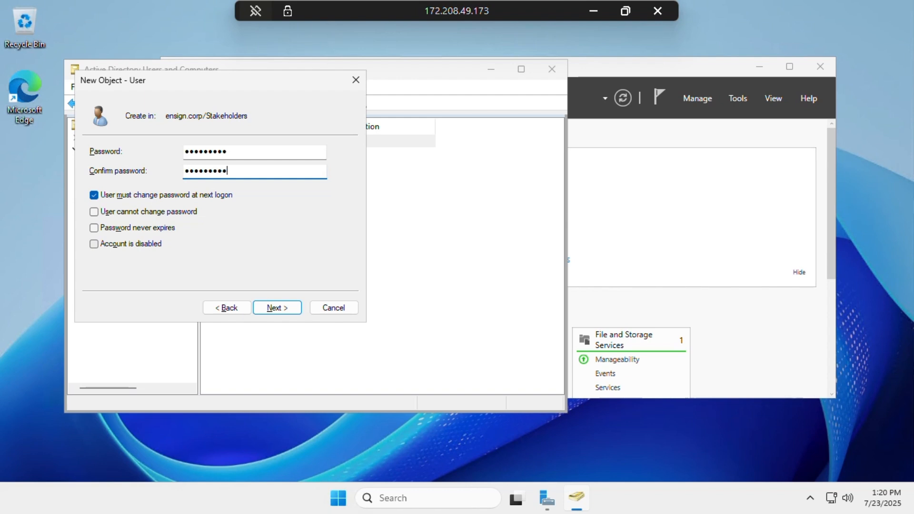
pyautogui.click(274, 308)
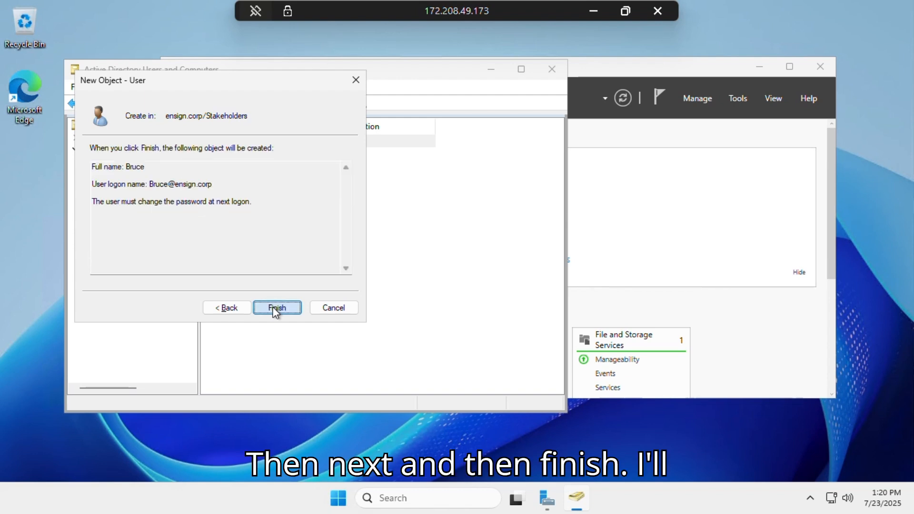
pyautogui.click(275, 309)
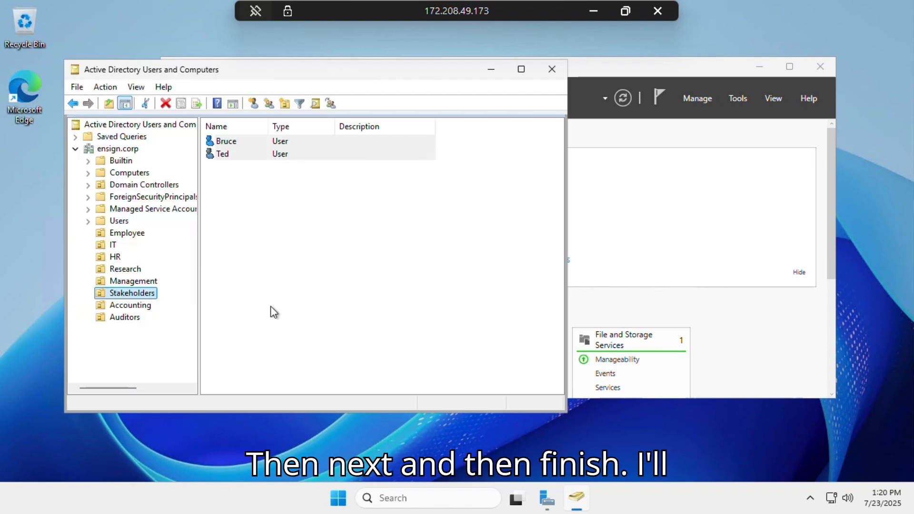
# Start a third Stakeholders user with first name and logon name 'Jean'
pyautogui.rightClick(127, 296)
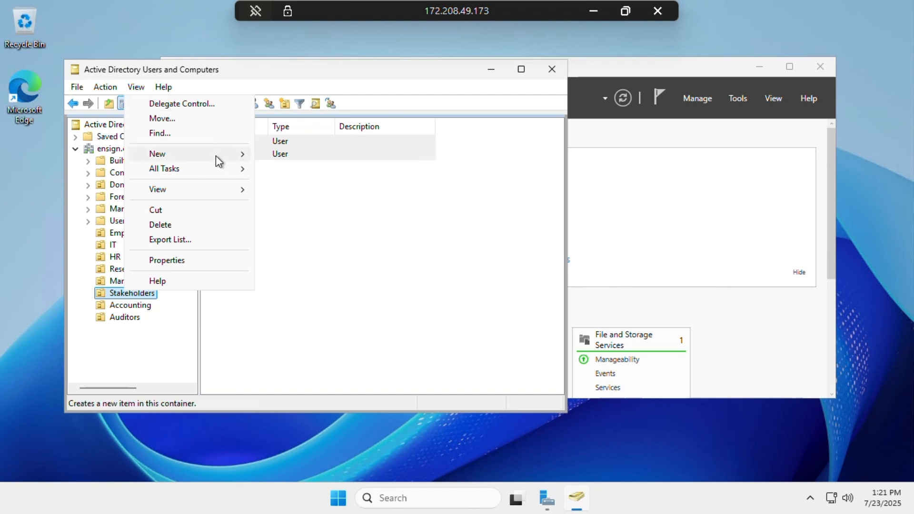
pyautogui.moveTo(216, 157)
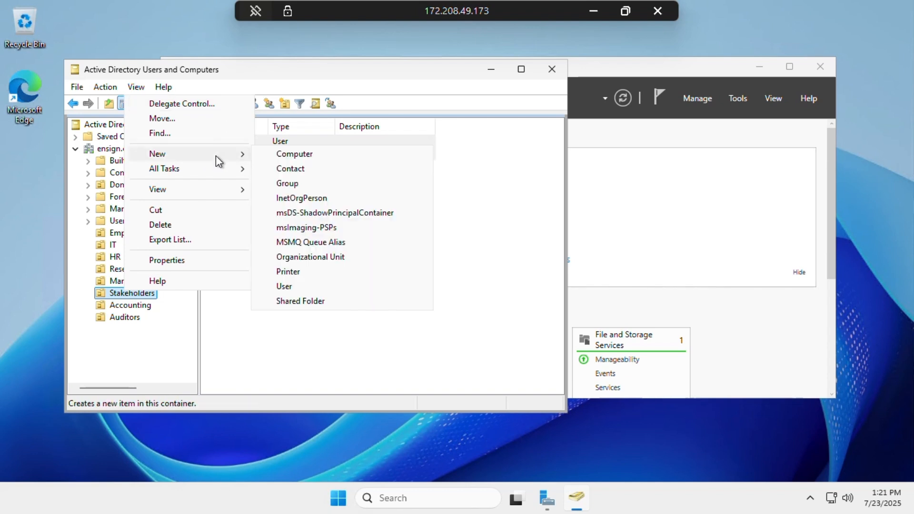
pyautogui.click(286, 286)
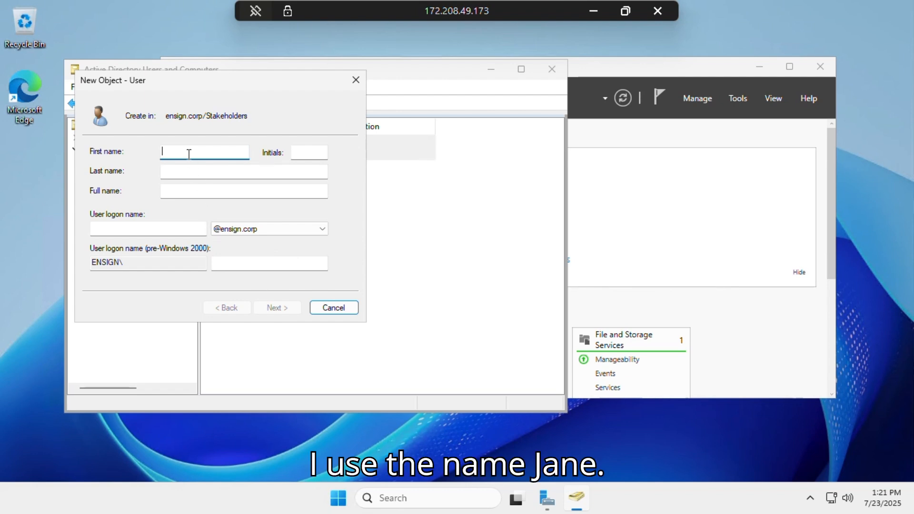
pyautogui.write('Jean')
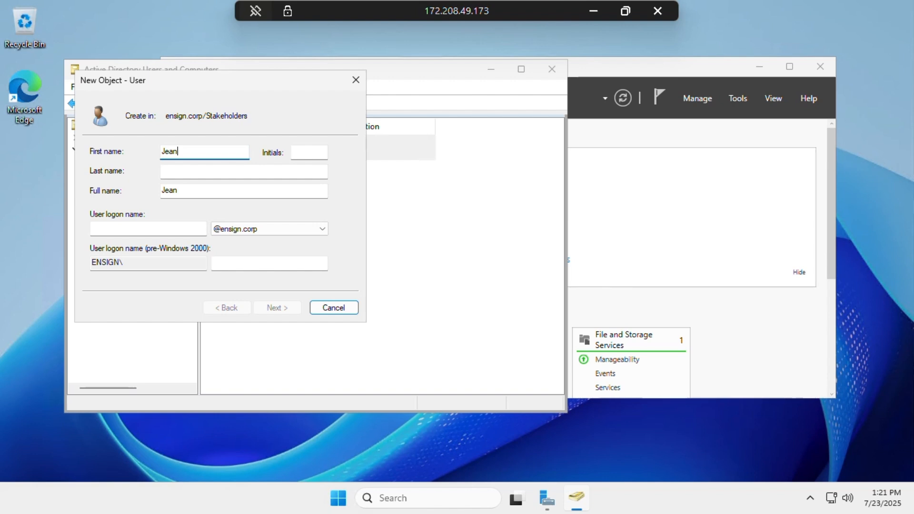
pyautogui.click(123, 230)
pyautogui.write('Jean')
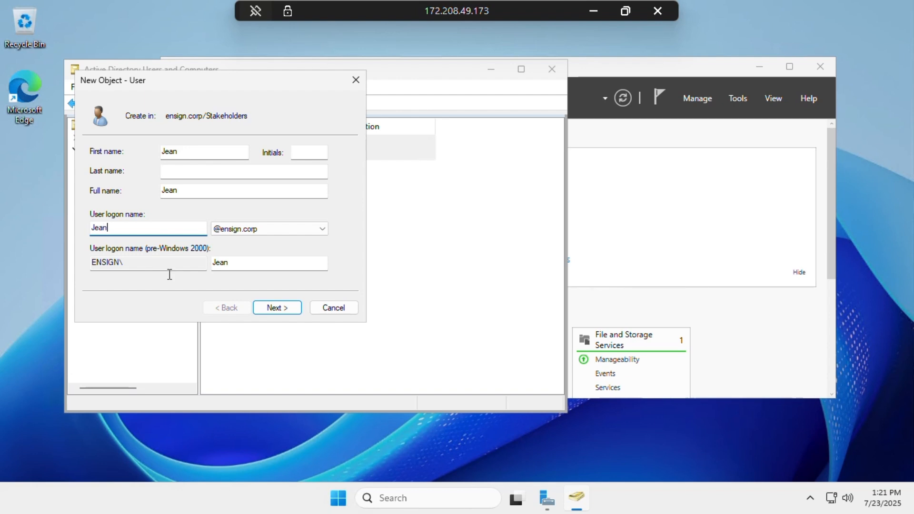
# Enter and confirm Jean's password, correcting typos, then create the account
pyautogui.click(267, 308)
pyautogui.write('Pass')
pyautogui.press('Tab')
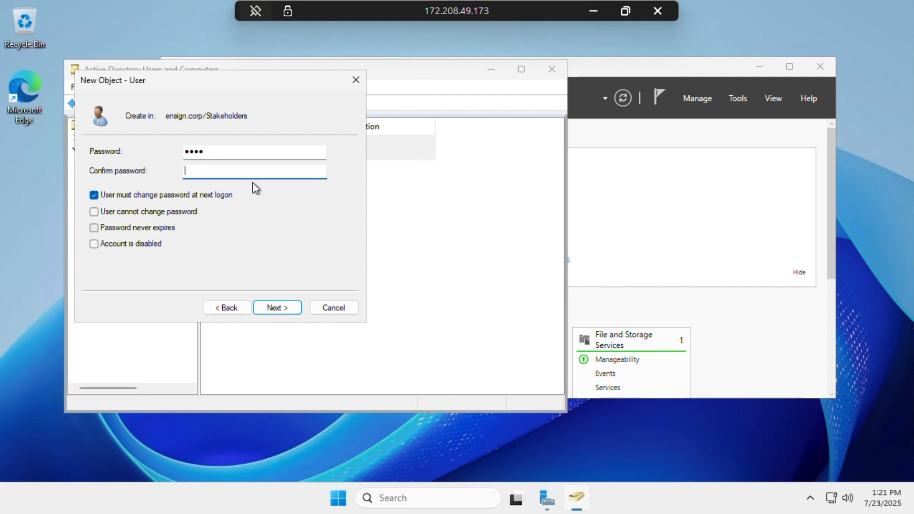
pyautogui.click(224, 151)
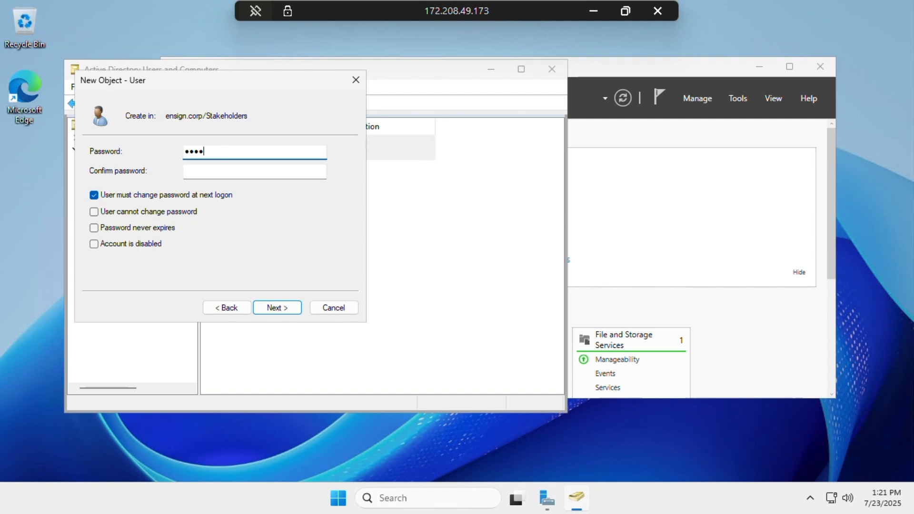
pyautogui.write('••••')
pyautogui.press('BackSpace')
pyautogui.press('BackSpace')
pyautogui.press('BackSpace')
pyautogui.press('Tab')
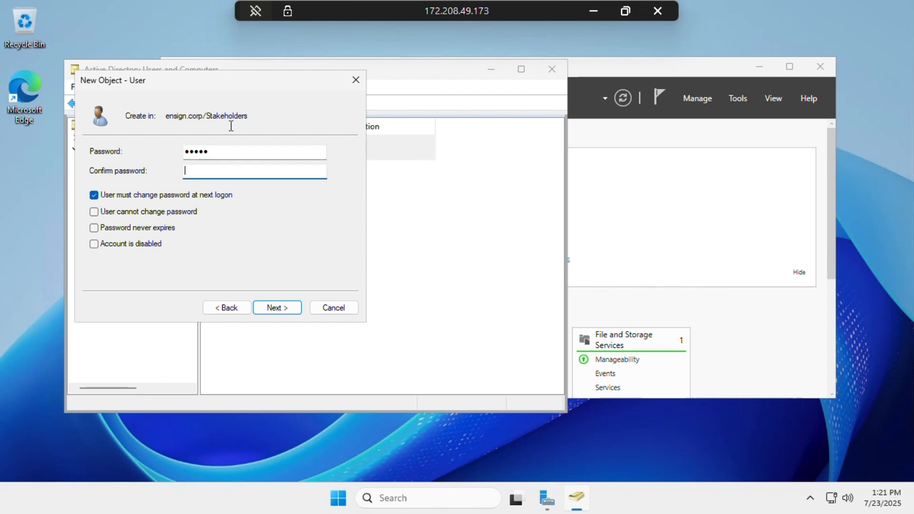
pyautogui.click(233, 150)
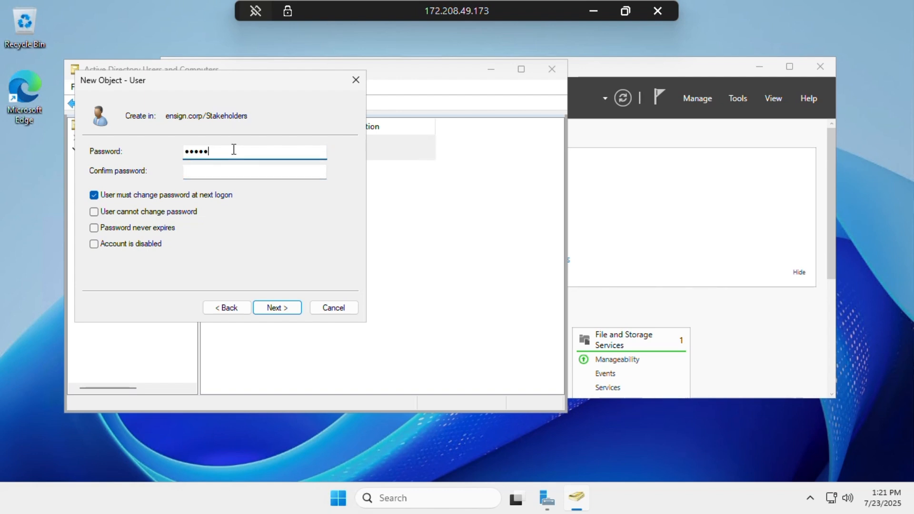
pyautogui.write('••••')
pyautogui.press('Tab')
pyautogui.write('•')
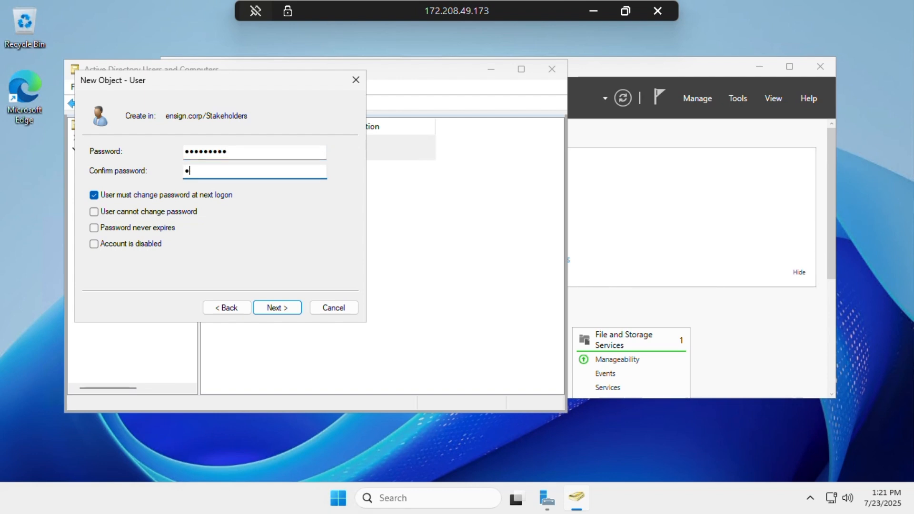
pyautogui.write('••••••••')
pyautogui.click(271, 306)
pyautogui.click(270, 305)
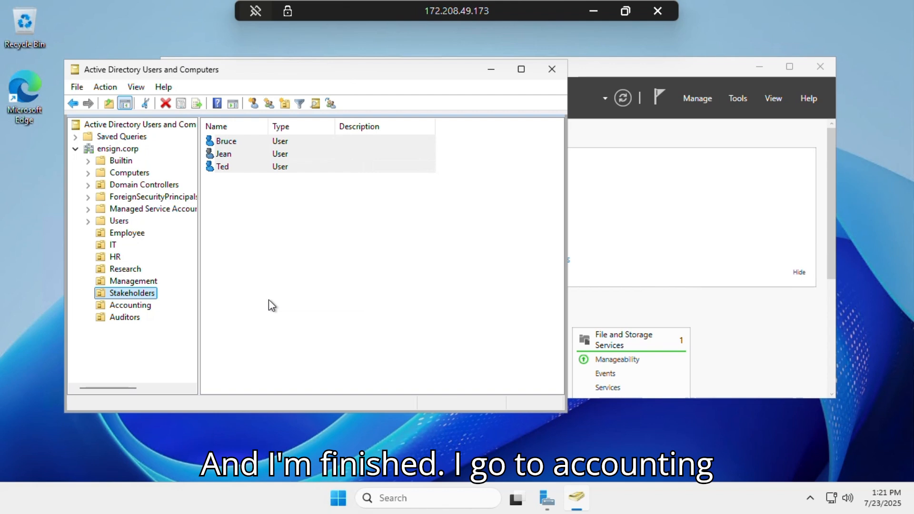
# Start a new Accounting user with first name 'Stephen' and logon name 'Stephen'
pyautogui.click(133, 306)
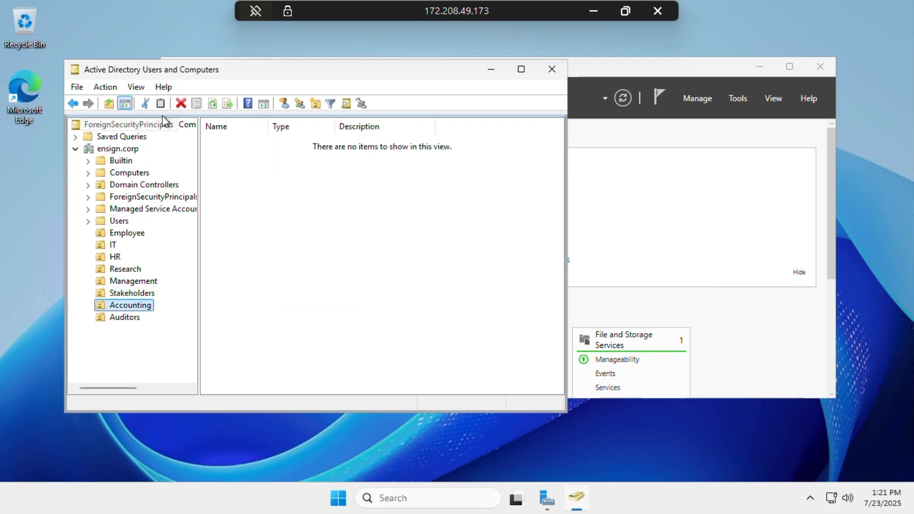
pyautogui.rightClick(125, 306)
pyautogui.moveTo(248, 140)
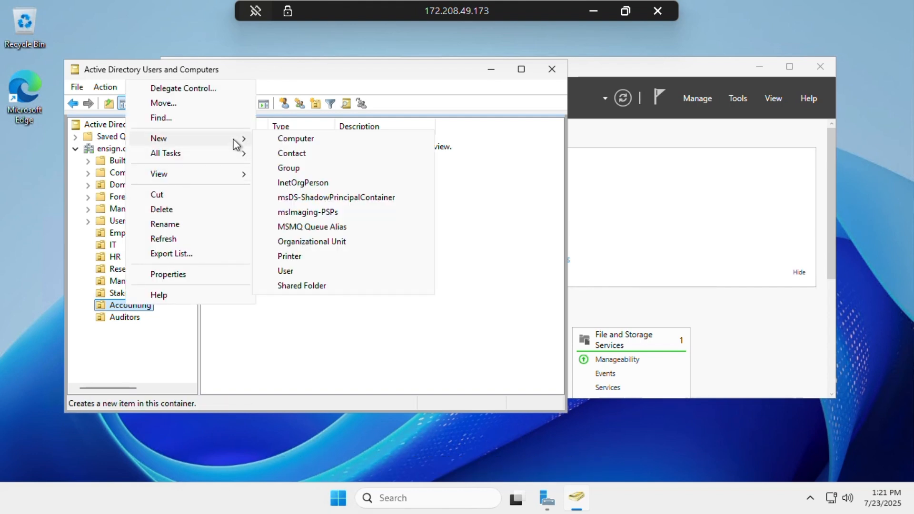
pyautogui.click(285, 271)
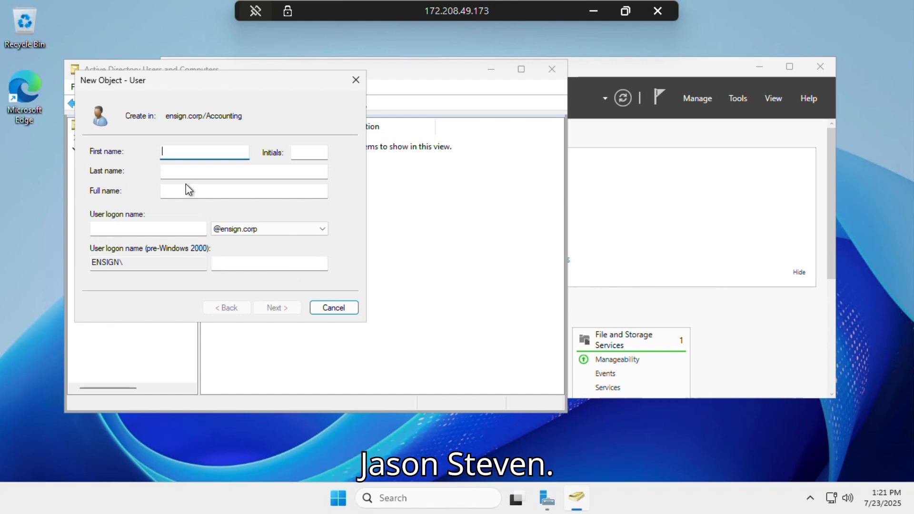
pyautogui.write('Stephen')
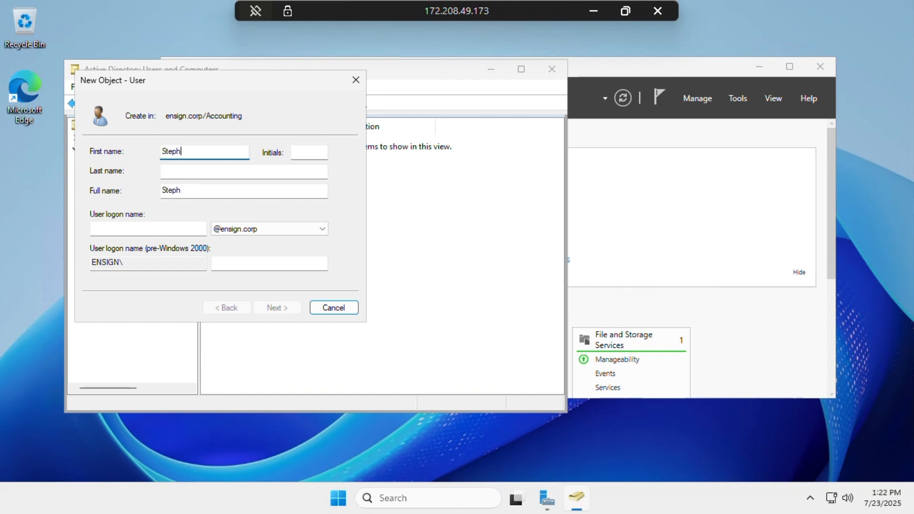
pyautogui.press('Tab')
pyautogui.press('Tab')
pyautogui.press('Tab')
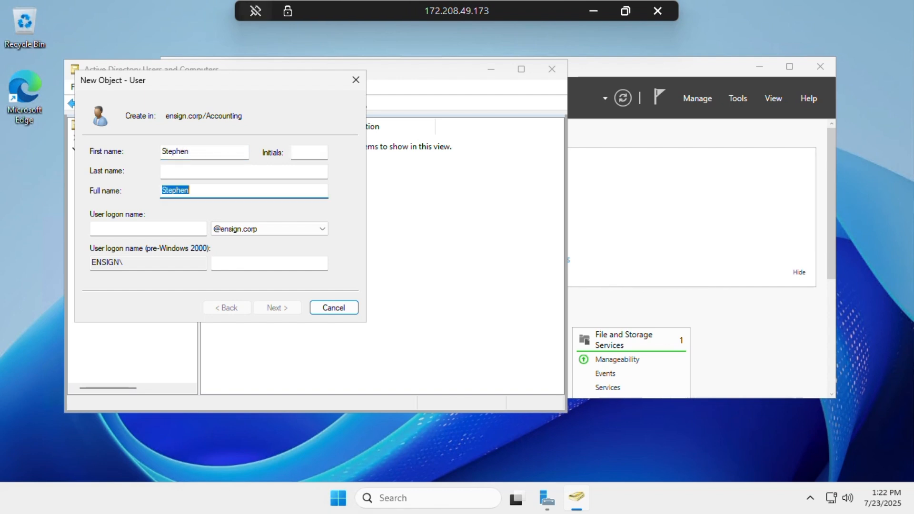
pyautogui.press('Tab')
pyautogui.press('Tab')
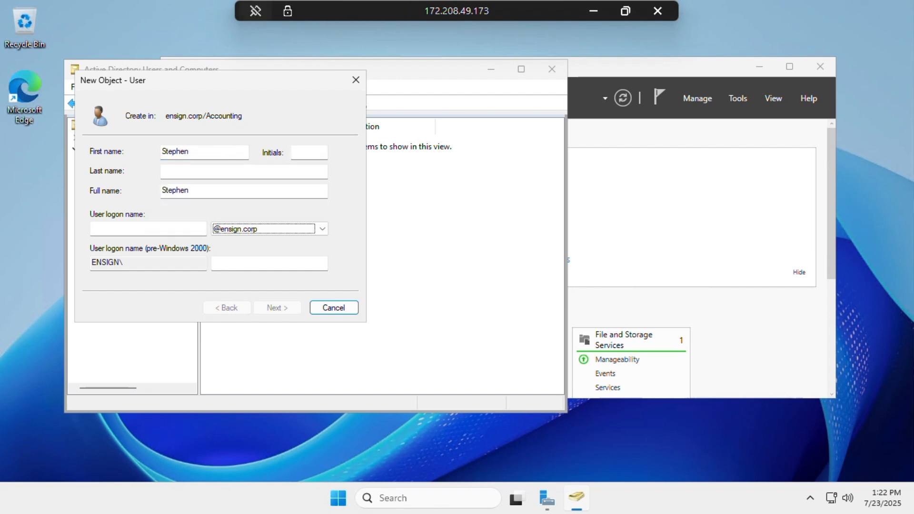
pyautogui.click(113, 227)
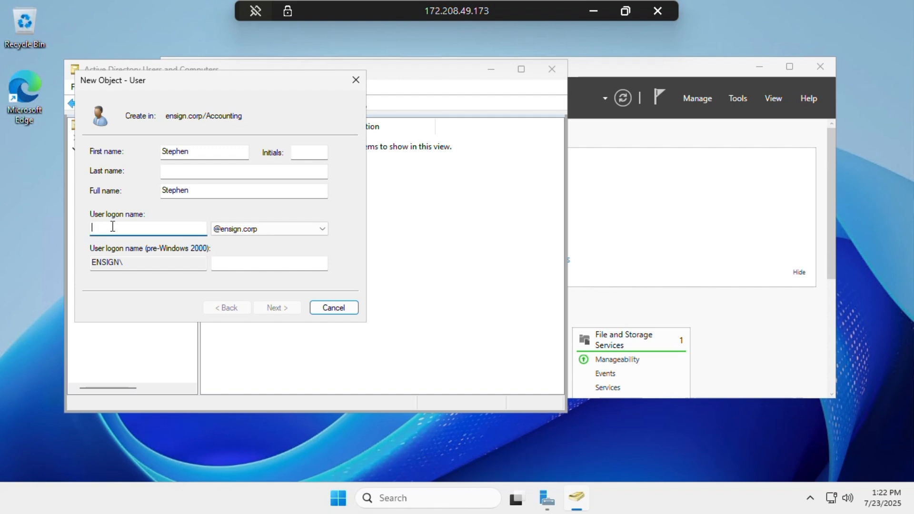
pyautogui.write('Stenve')
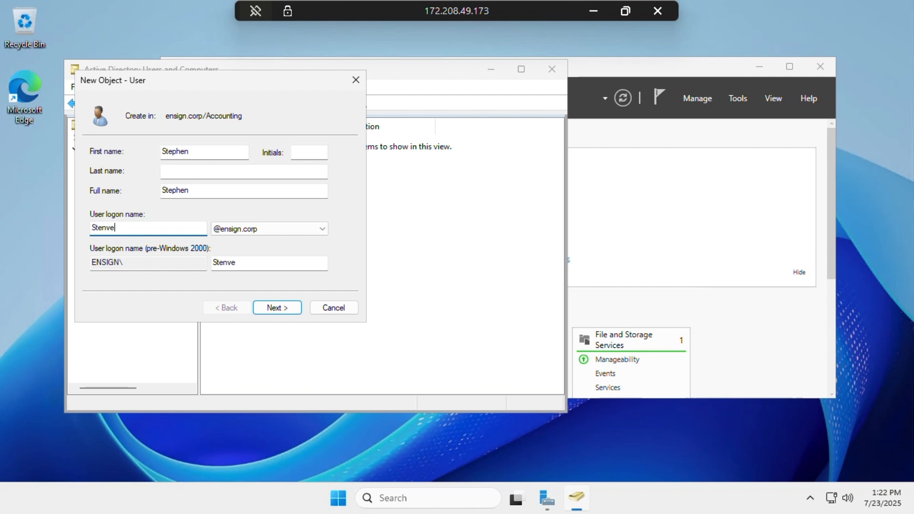
pyautogui.press('BackSpace')
pyautogui.press('BackSpace')
pyautogui.write('hen')
# Enter Stephen's password and confirmation, dismissing the passwords-do-not-match error
pyautogui.click(267, 309)
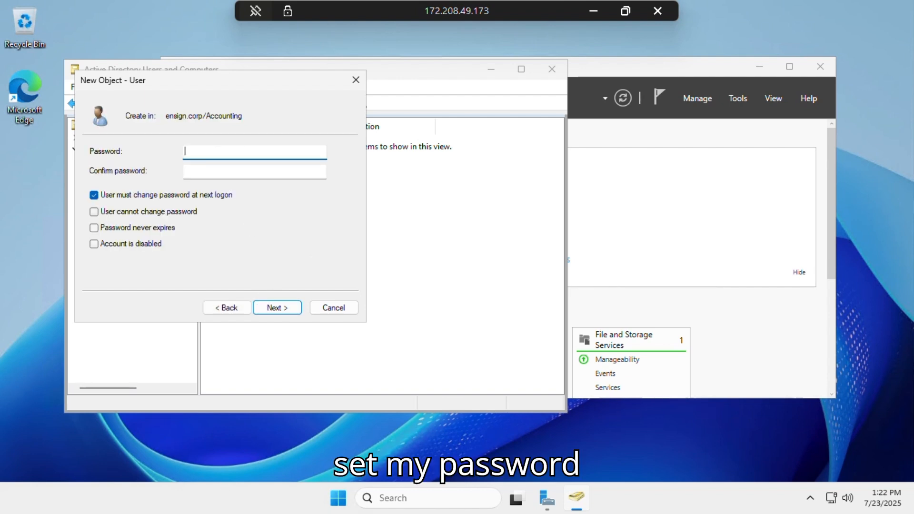
pyautogui.write('•••••')
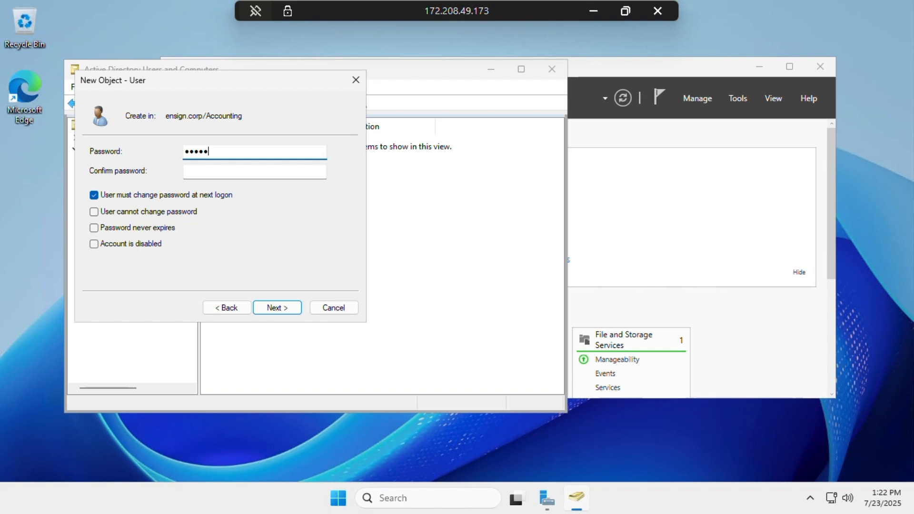
pyautogui.press('BackSpace')
pyautogui.press('BackSpace')
pyautogui.press('BackSpace')
pyautogui.press('BackSpace')
pyautogui.write('••••••••')
pyautogui.press('Tab')
pyautogui.write('•••••••••')
pyautogui.press('Return')
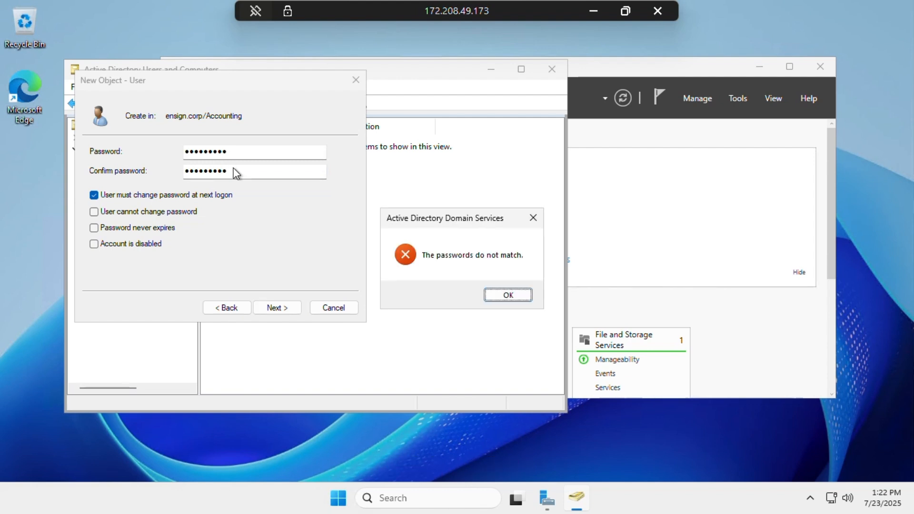
pyautogui.click(496, 296)
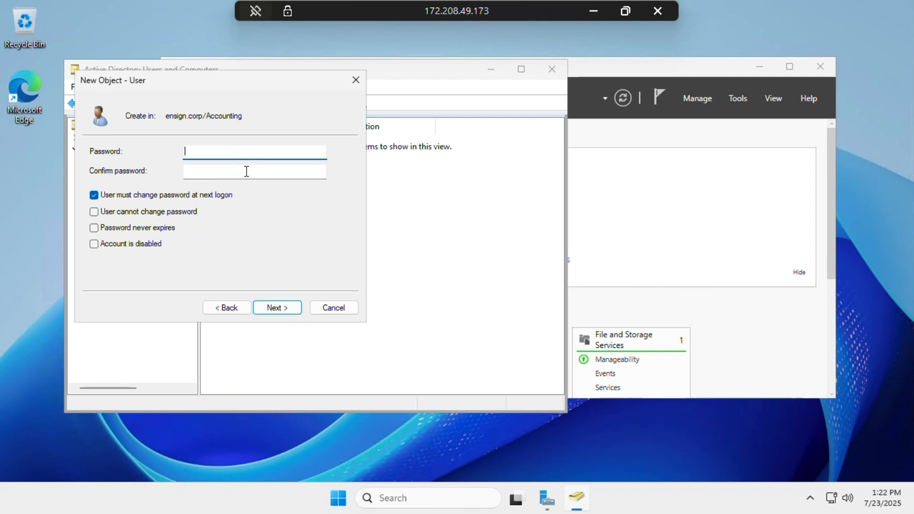
pyautogui.write('•••••••••')
pyautogui.press('Tab')
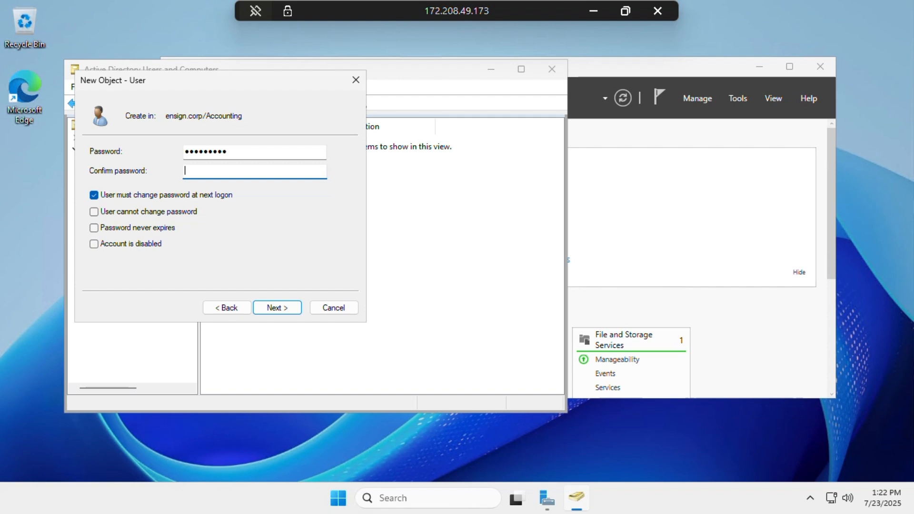
pyautogui.write('•••••••••')
pyautogui.click(278, 308)
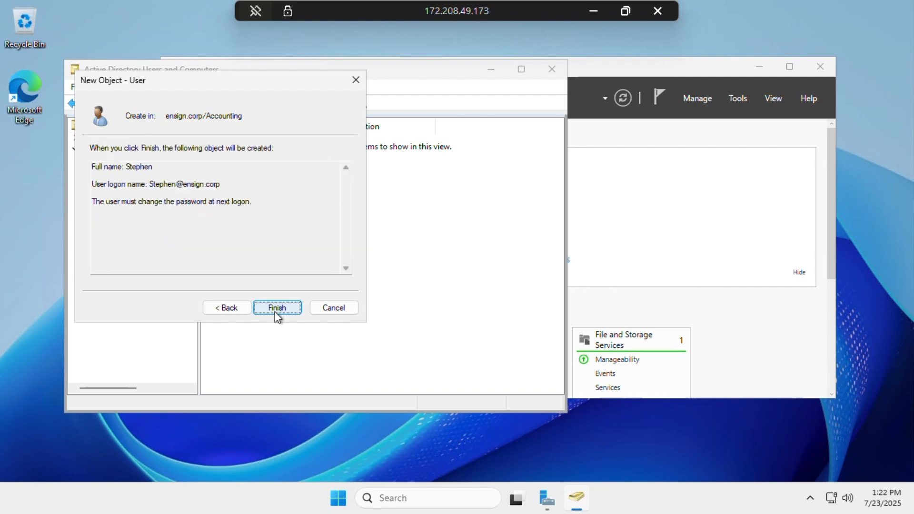
pyautogui.click(276, 310)
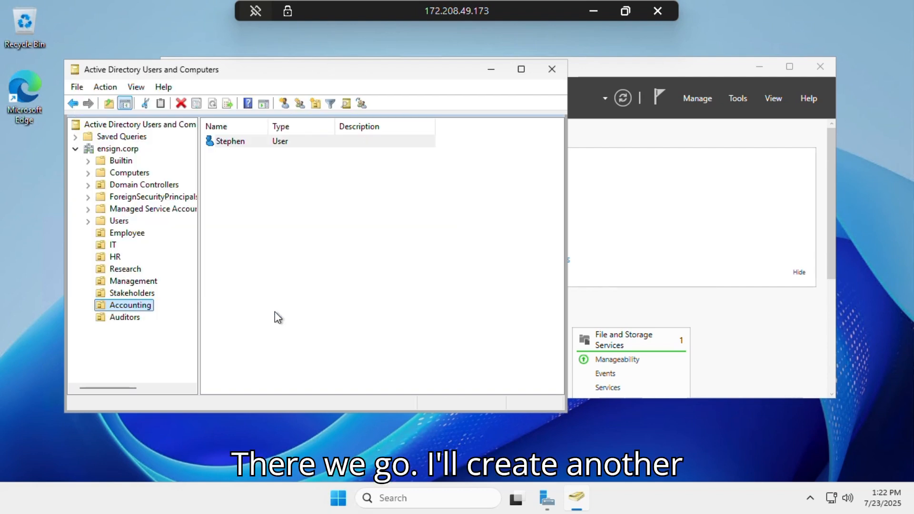
# Add user Prince, logon name Prince, to the Accounting OU with a confirmed password
pyautogui.rightClick(138, 307)
pyautogui.moveTo(243, 164)
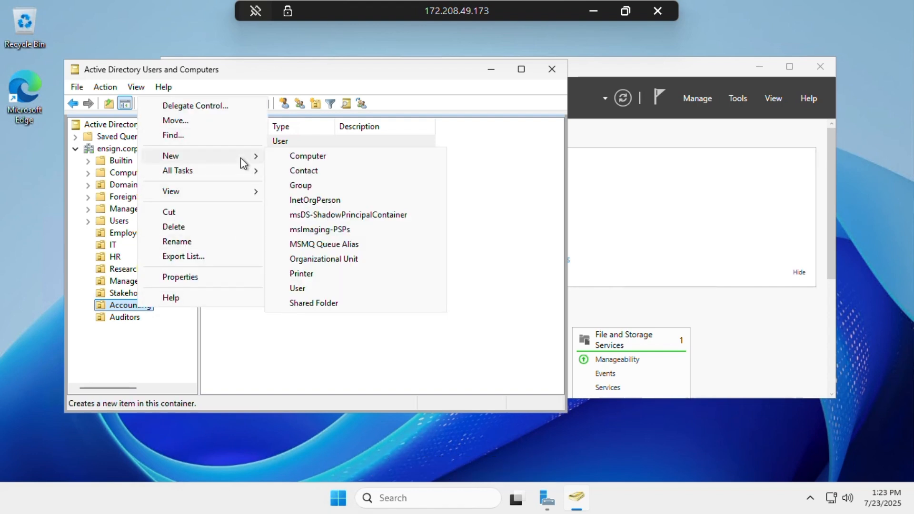
pyautogui.click(299, 289)
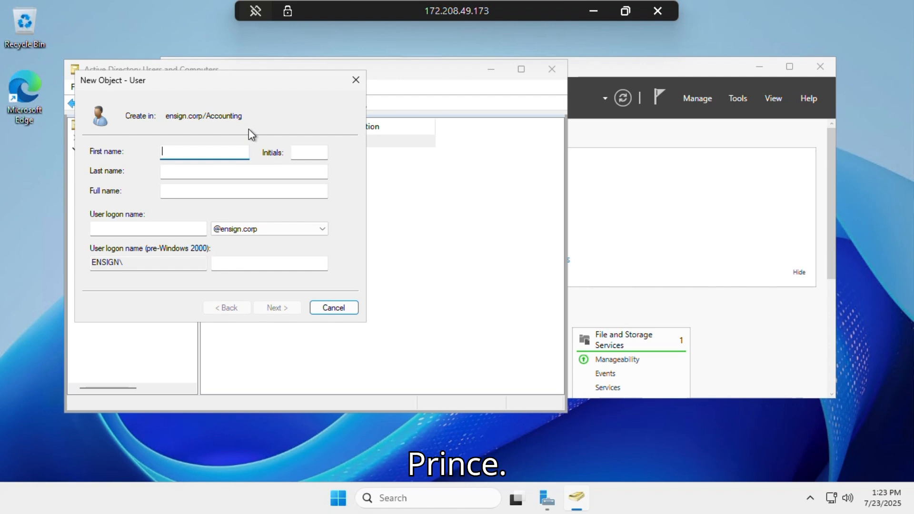
pyautogui.write('Pr')
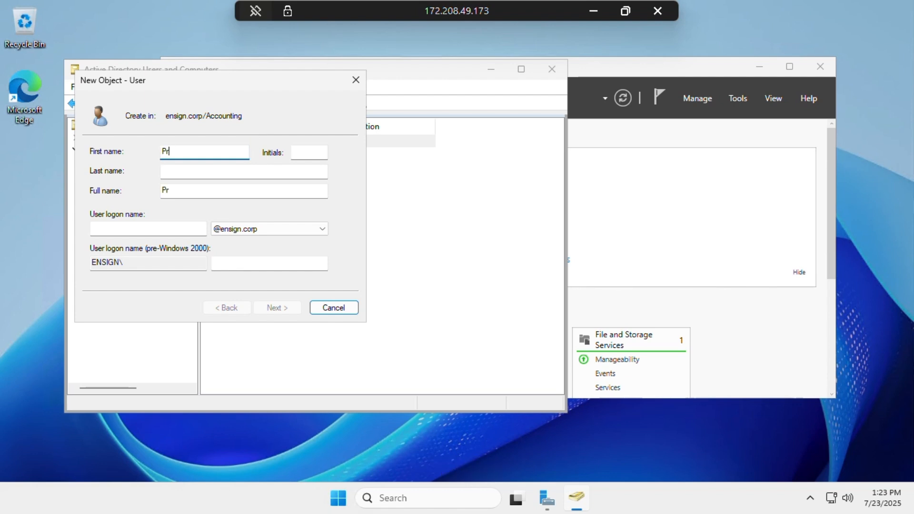
pyautogui.write('ince')
pyautogui.click(164, 227)
pyautogui.write('Prince')
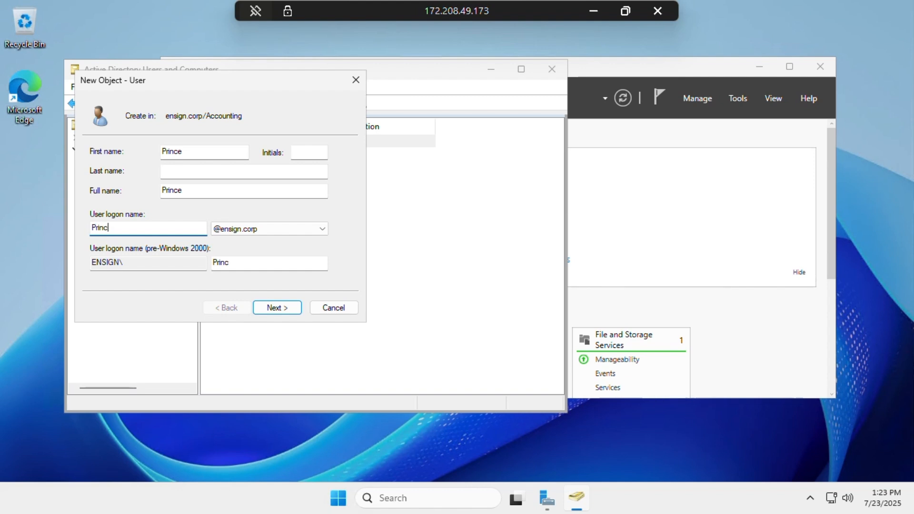
pyautogui.click(266, 309)
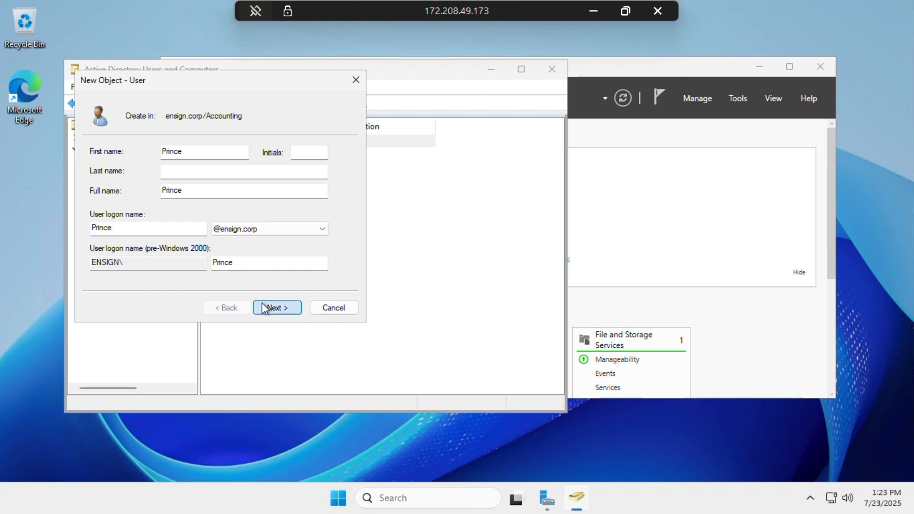
pyautogui.write('••••••')
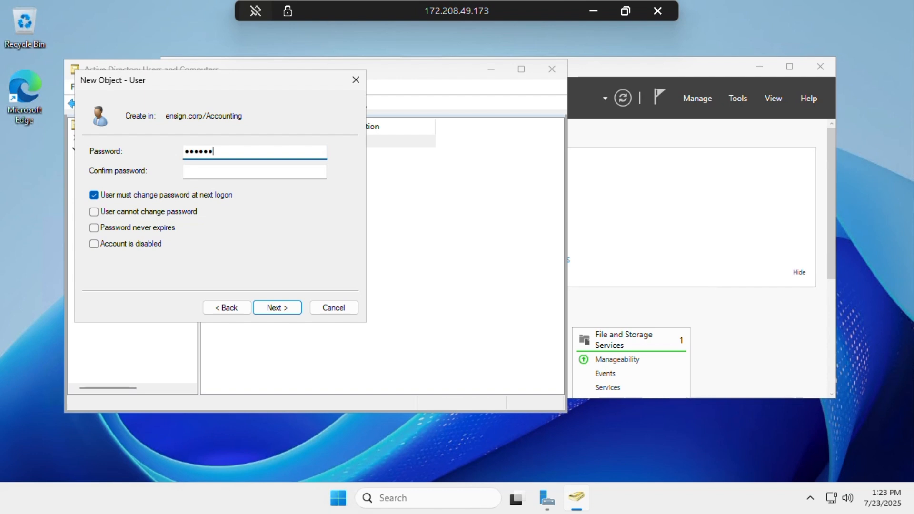
pyautogui.write('•••')
pyautogui.press('Tab')
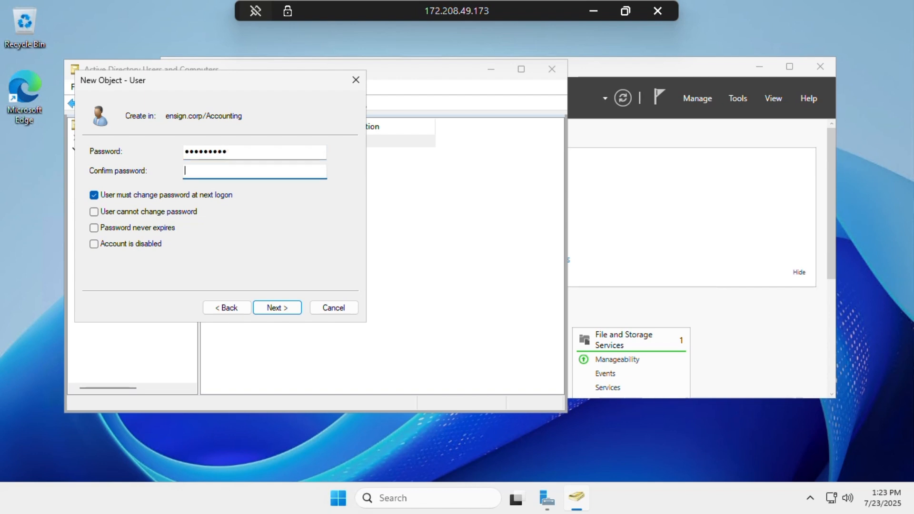
pyautogui.write('•••••••••')
pyautogui.press('Return')
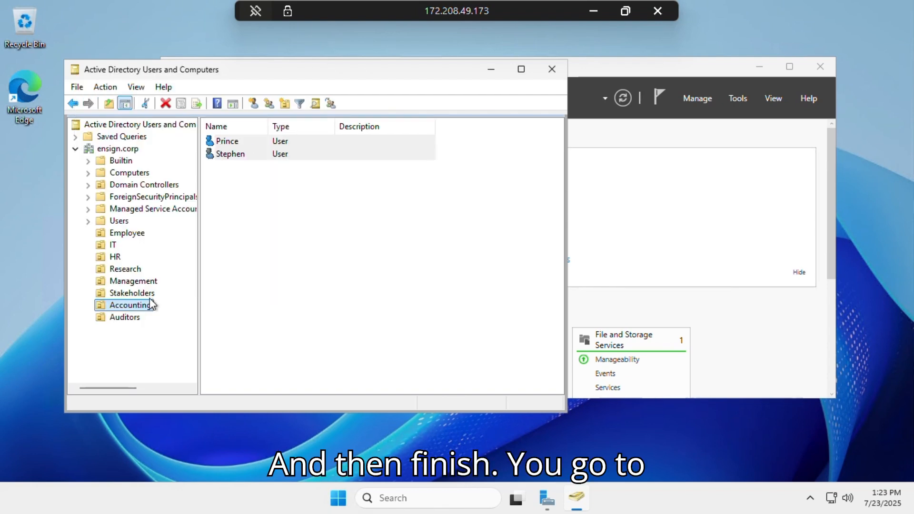
# Create user Juan, logon name Juan, in Auditors with a password changed at next logon
pyautogui.click(135, 318)
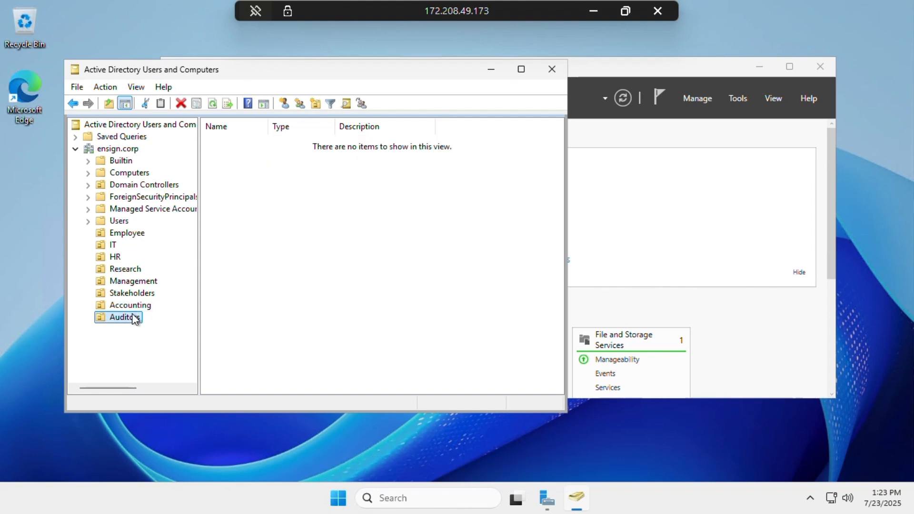
pyautogui.rightClick(134, 317)
pyautogui.moveTo(224, 151)
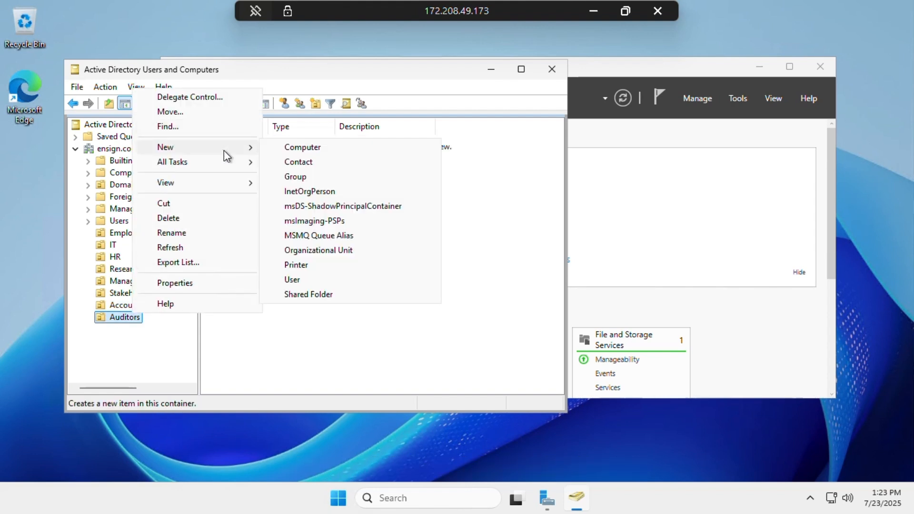
pyautogui.click(298, 281)
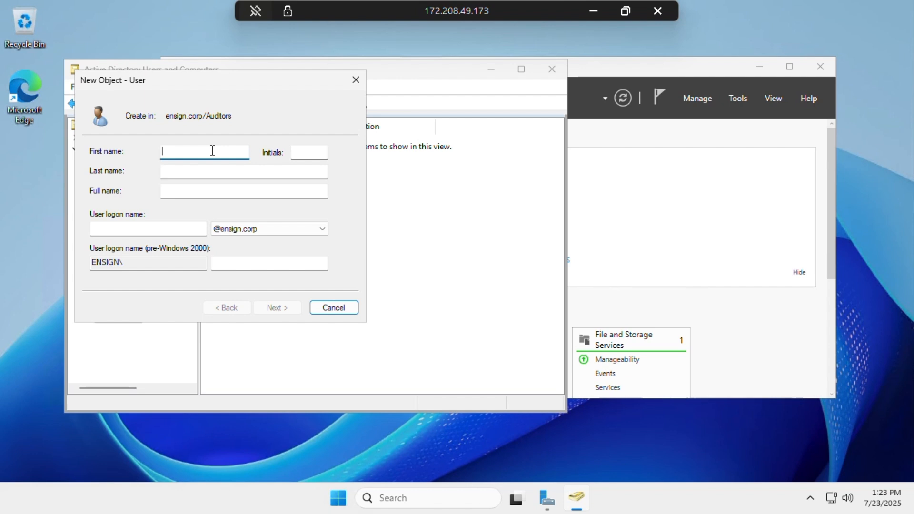
pyautogui.write('J')
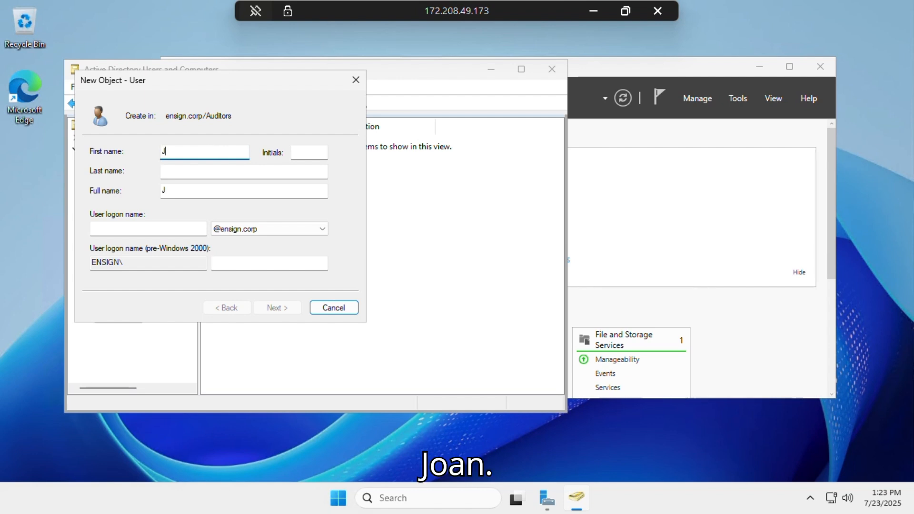
pyautogui.write('uan')
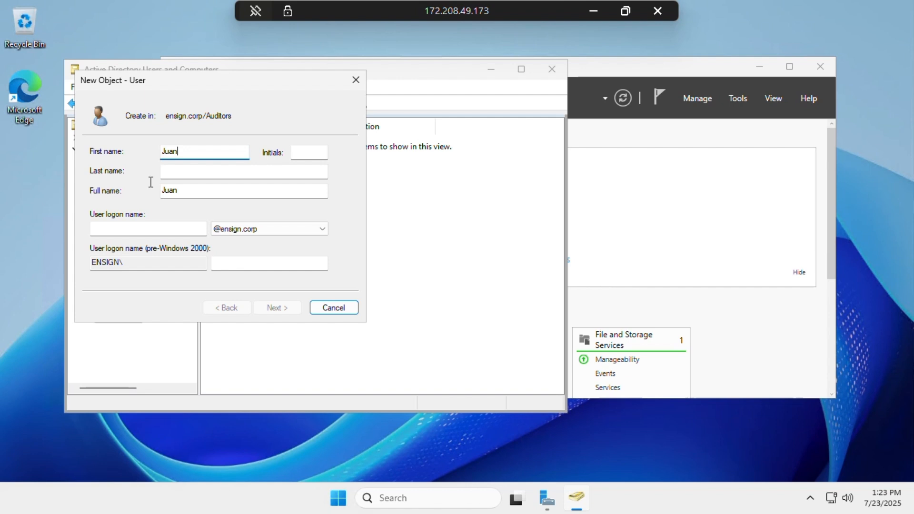
pyautogui.click(142, 229)
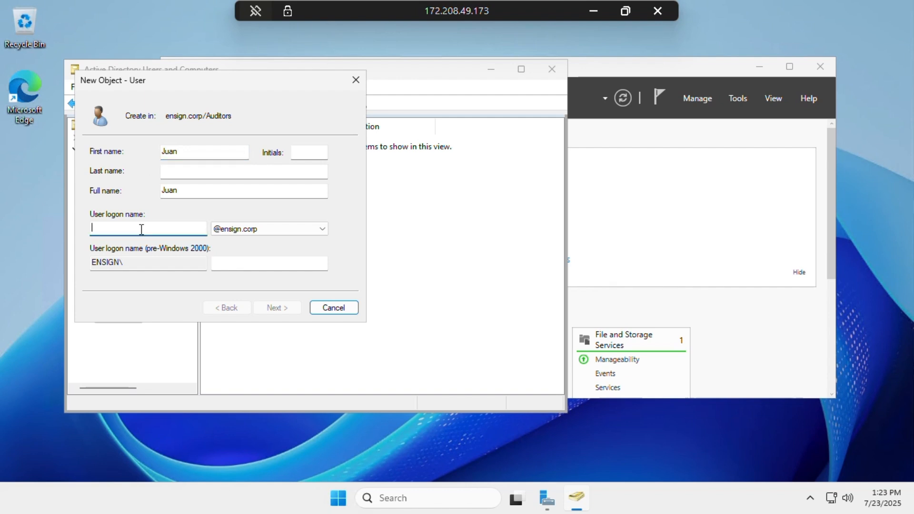
pyautogui.write('Juan')
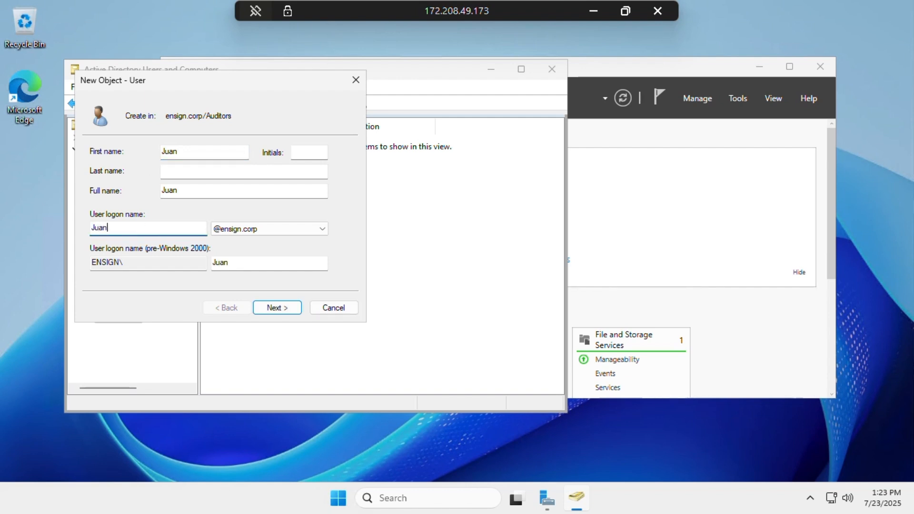
pyautogui.click(275, 307)
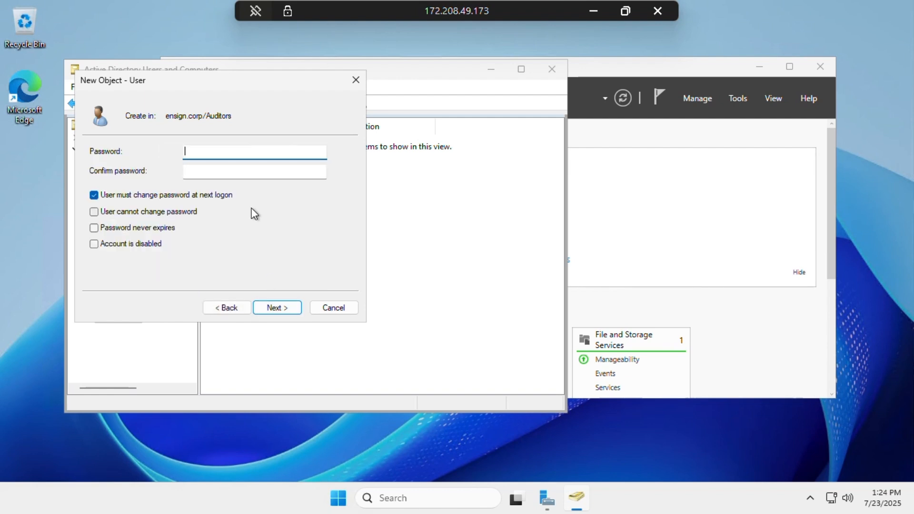
pyautogui.write('Password1')
pyautogui.press('Tab')
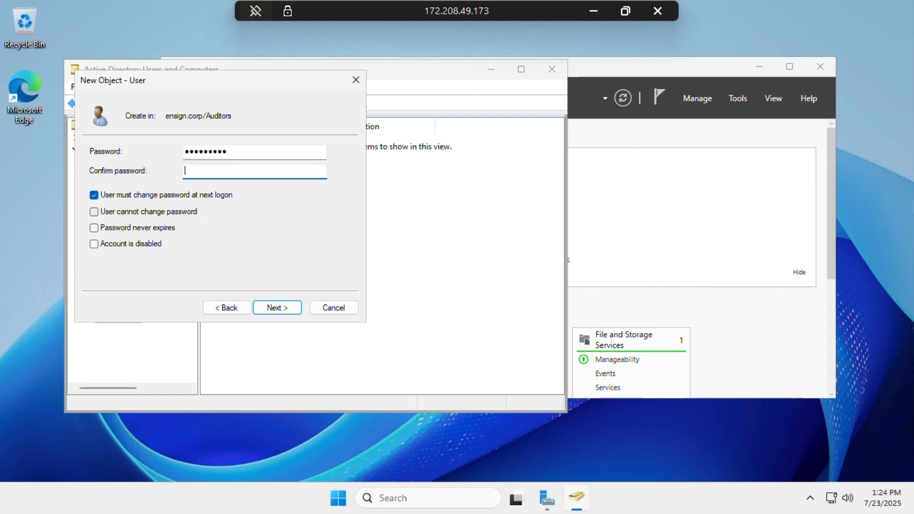
pyautogui.write('Password1')
pyautogui.click(281, 305)
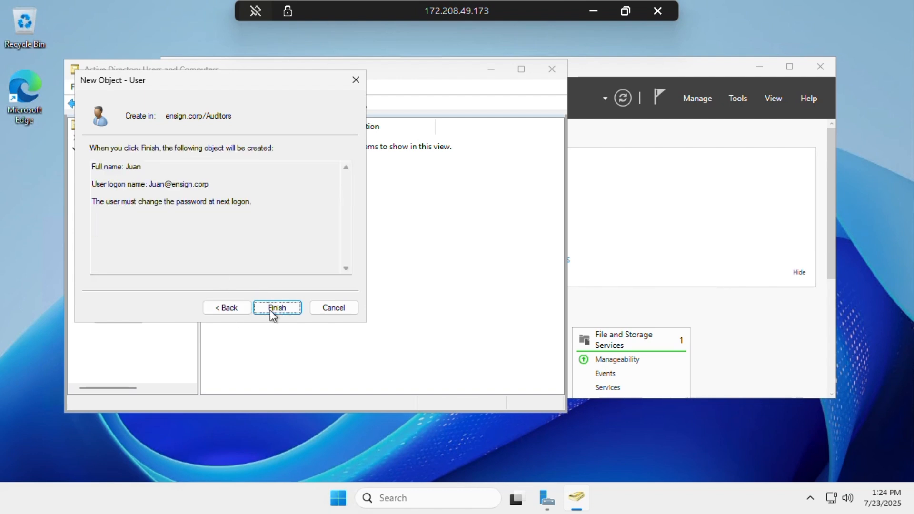
pyautogui.click(278, 308)
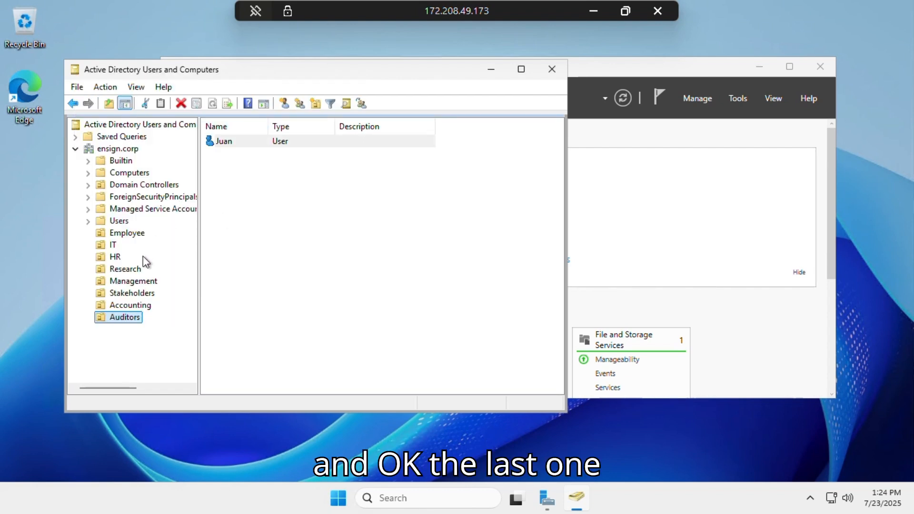
# Start a new Auditors user with first name and logon name Alex
pyautogui.rightClick(126, 323)
pyautogui.moveTo(235, 172)
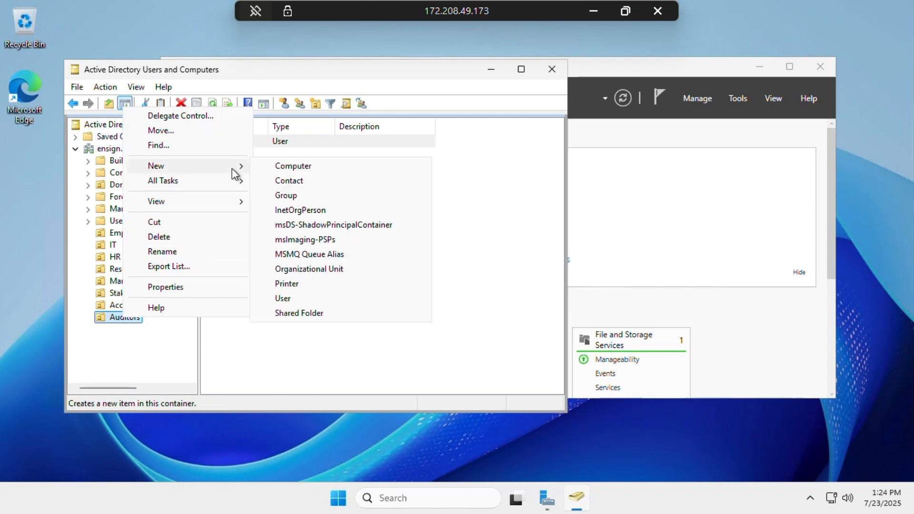
pyautogui.click(303, 300)
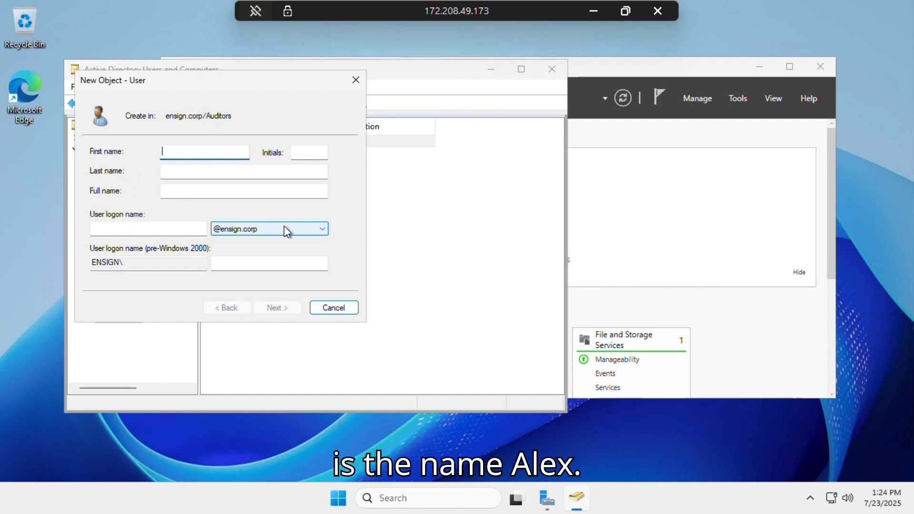
pyautogui.write('Alex')
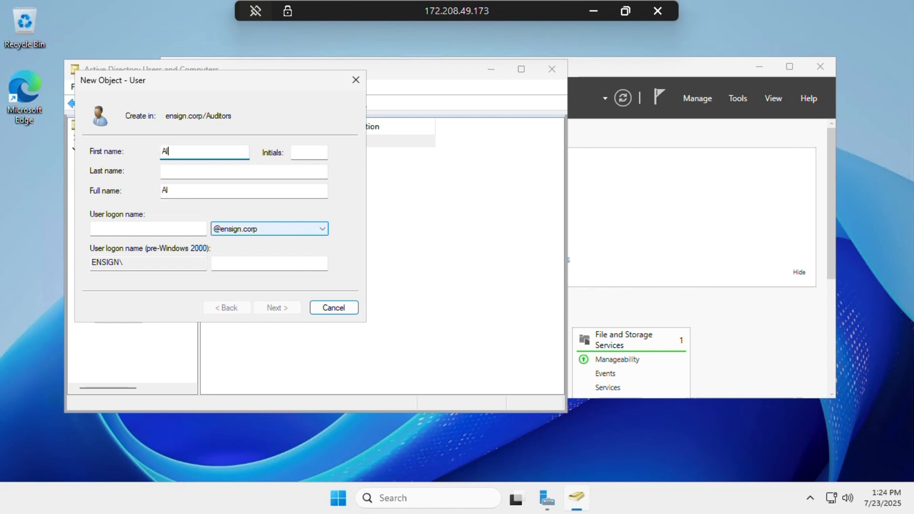
pyautogui.press('Tab')
pyautogui.press('Tab')
pyautogui.press('Tab')
pyautogui.press('Tab')
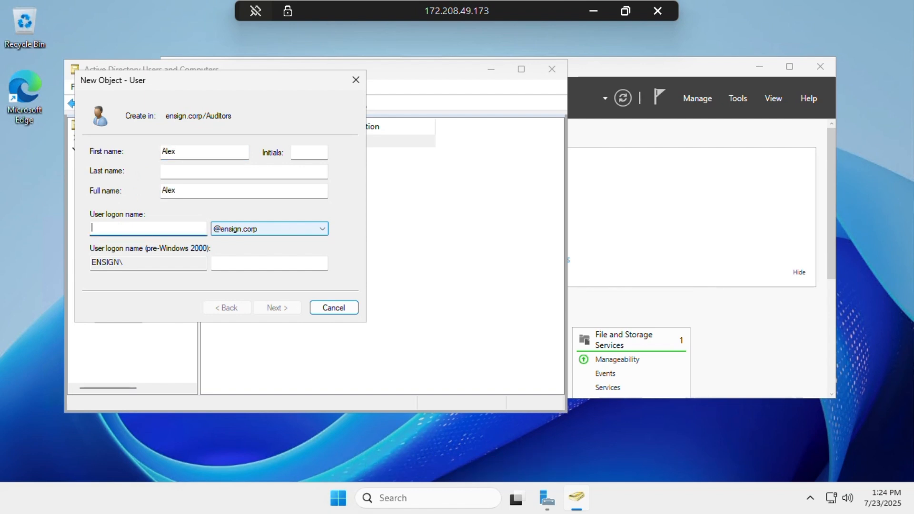
pyautogui.write('Alex')
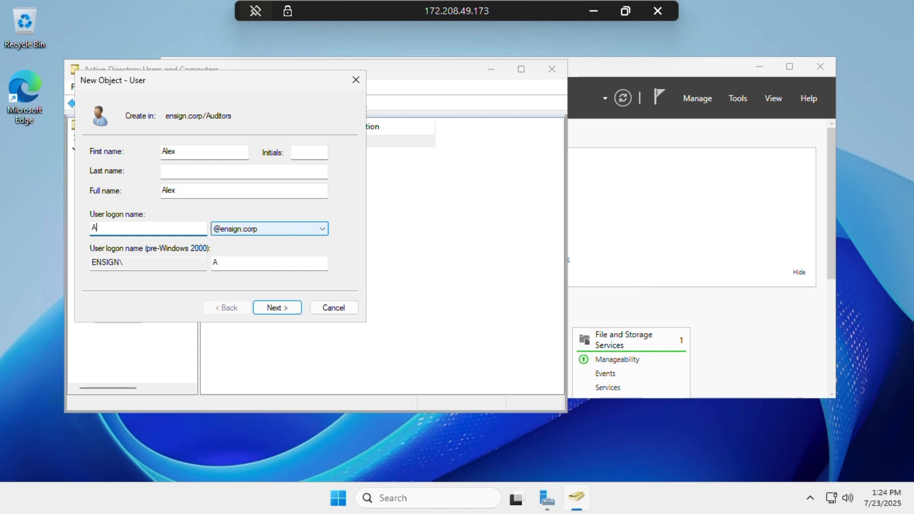
# Enter and confirm Alex's password, then finish creating the account
pyautogui.click(281, 313)
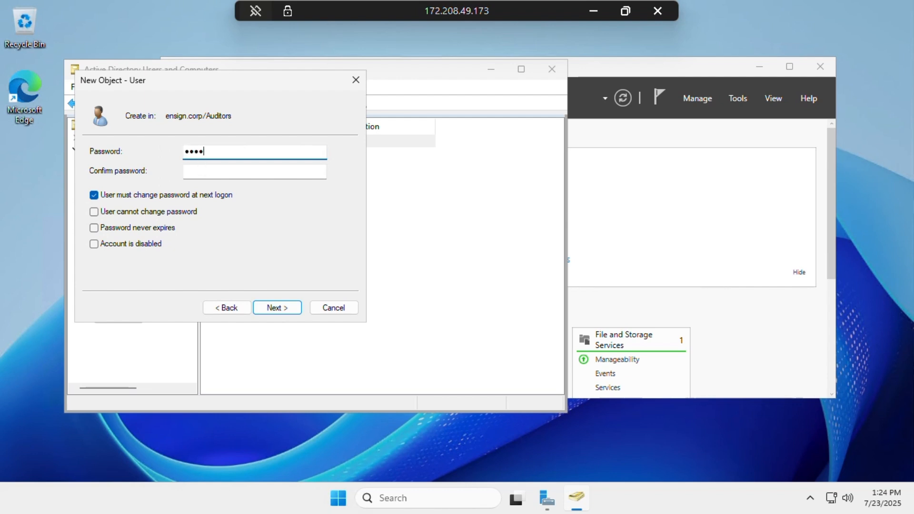
pyautogui.write('*******')
pyautogui.press('BackSpace')
pyautogui.write('***')
pyautogui.press('Tab')
pyautogui.write('****')
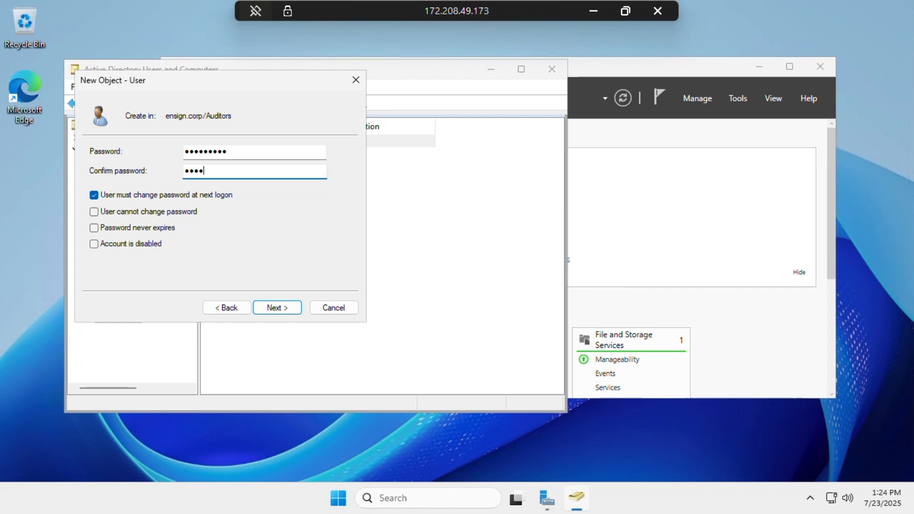
pyautogui.write('*****')
pyautogui.click(270, 307)
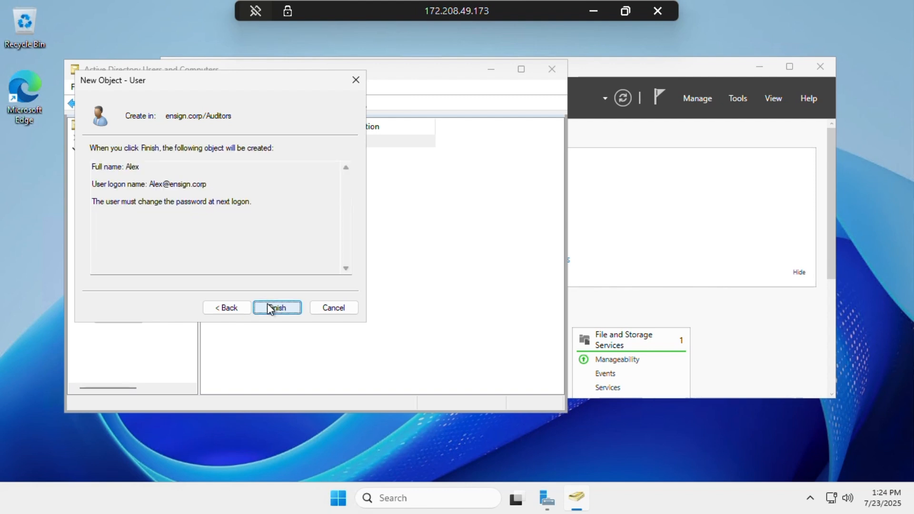
pyautogui.click(270, 308)
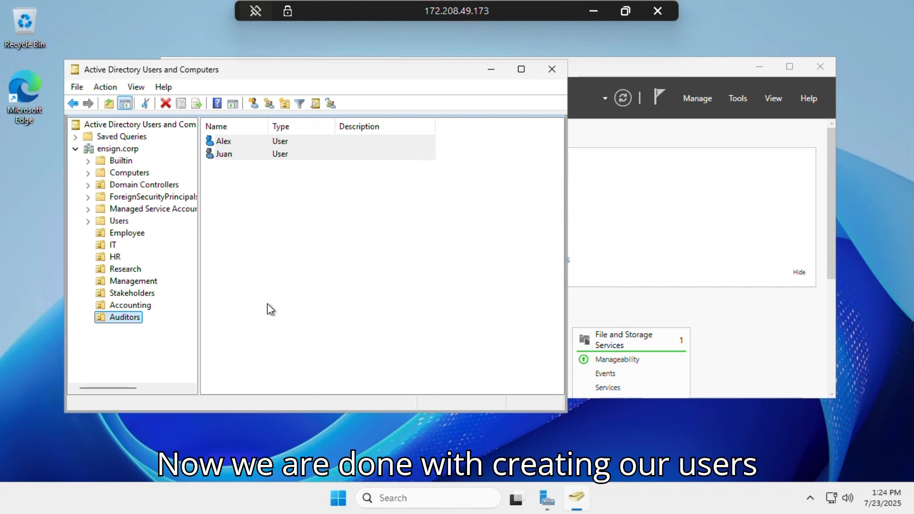
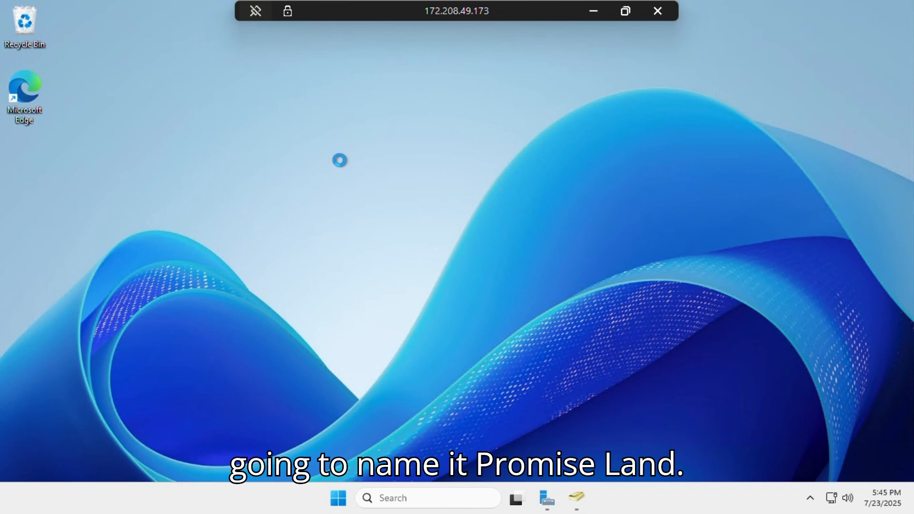
# Create a folder named PromiseLand on the desktop and open it
pyautogui.rightClick(341, 173)
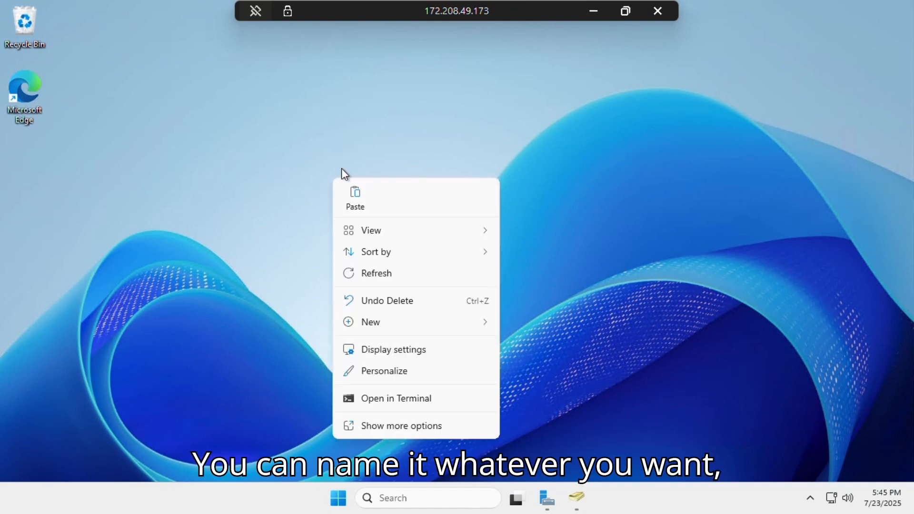
pyautogui.moveTo(449, 322)
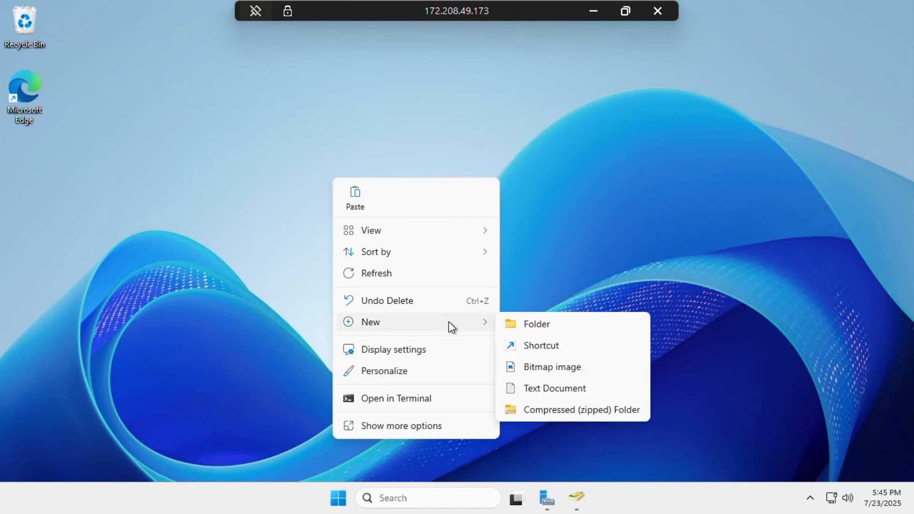
pyautogui.click(529, 329)
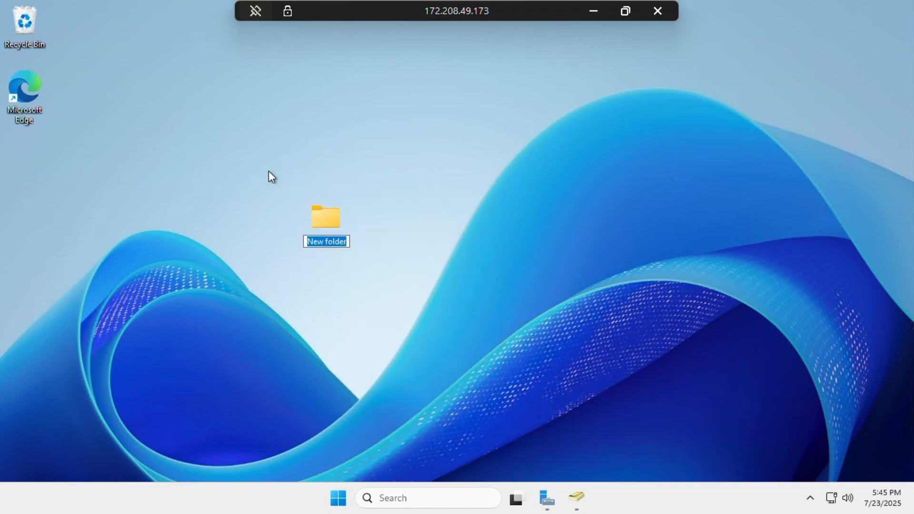
pyautogui.write('Promise')
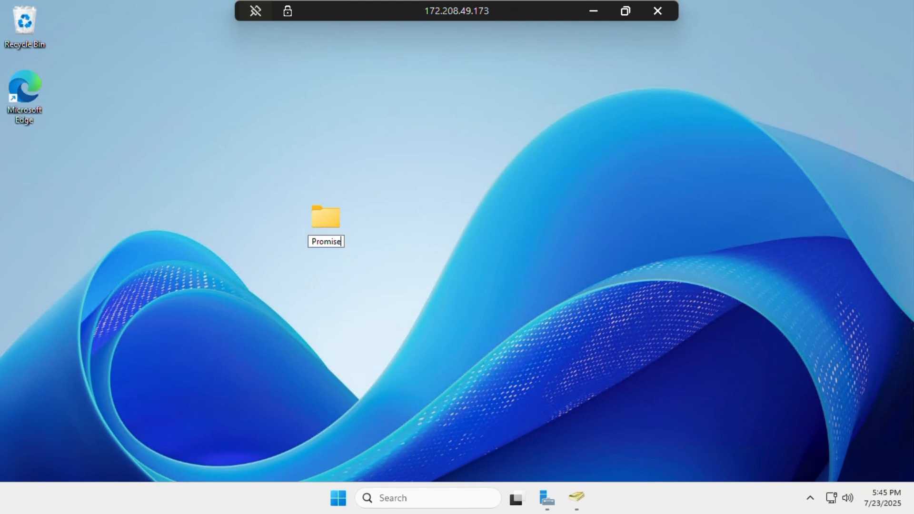
pyautogui.write('Land')
pyautogui.click(332, 224)
pyautogui.doubleClick(332, 224)
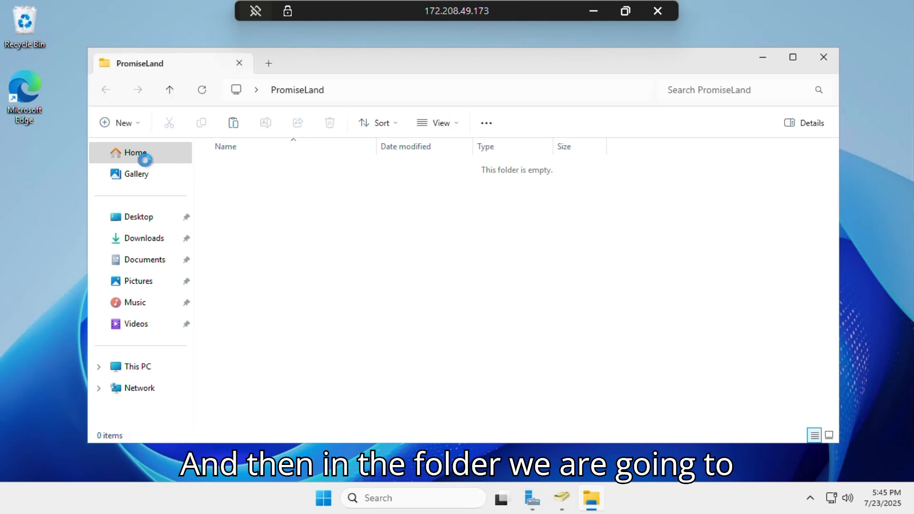
# Create a subfolder named Employees inside PromiseLand
pyautogui.click(117, 125)
pyautogui.click(149, 161)
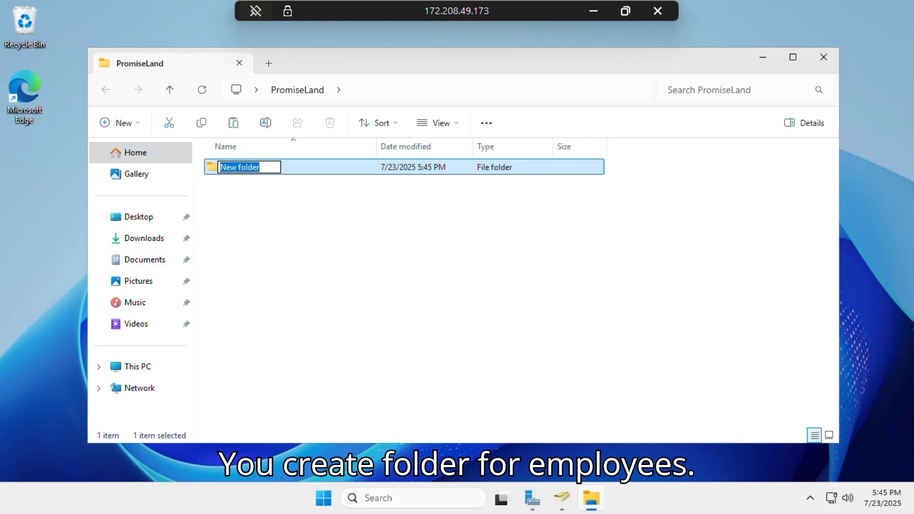
pyautogui.write('emplo')
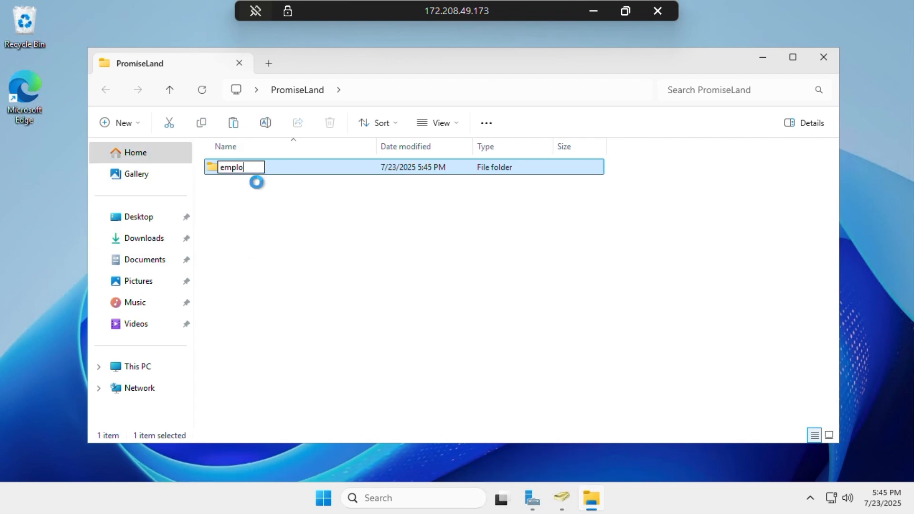
pyautogui.write('yees')
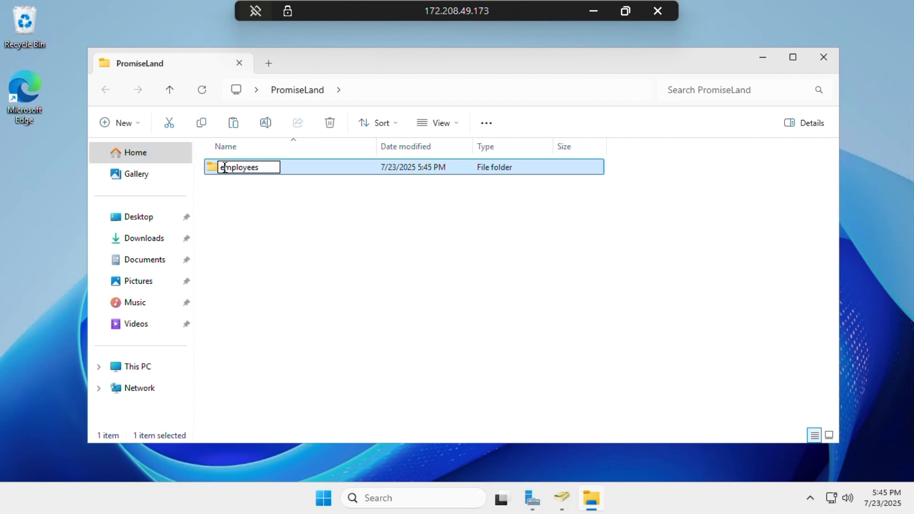
pyautogui.press('\\')
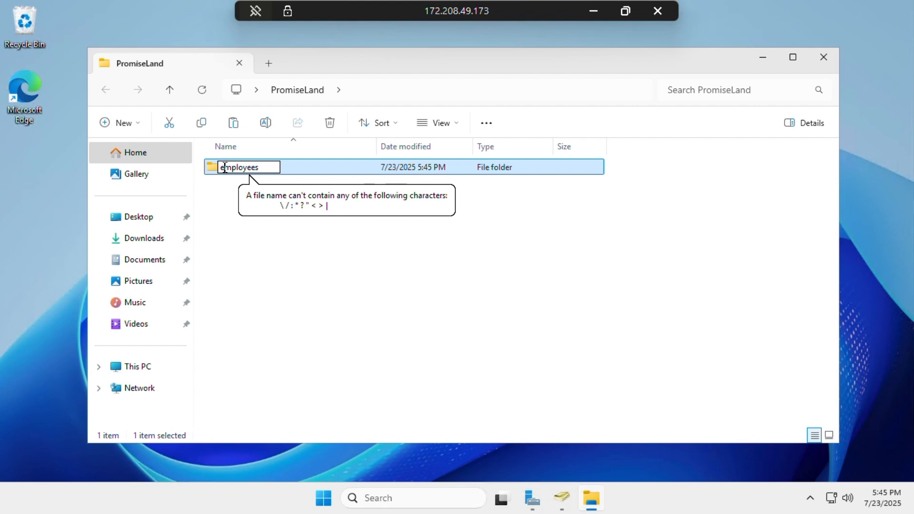
pyautogui.press('BackSpace')
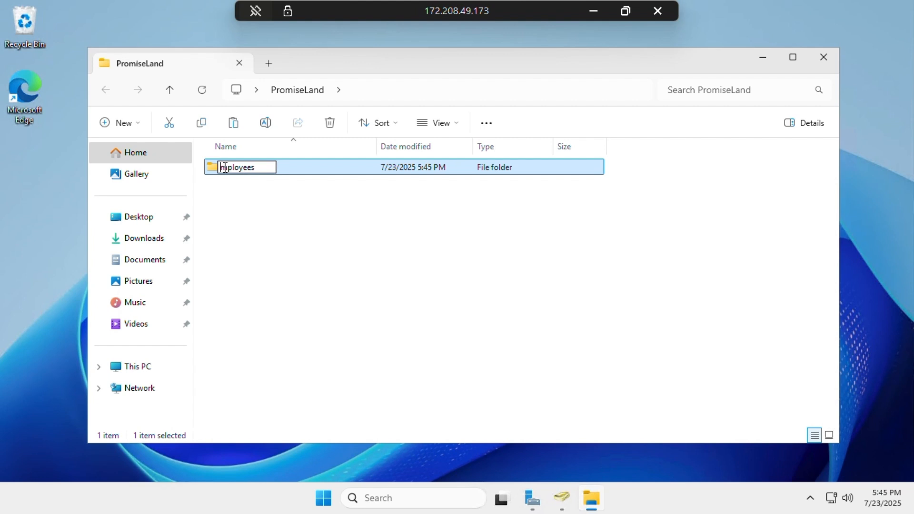
pyautogui.click(122, 123)
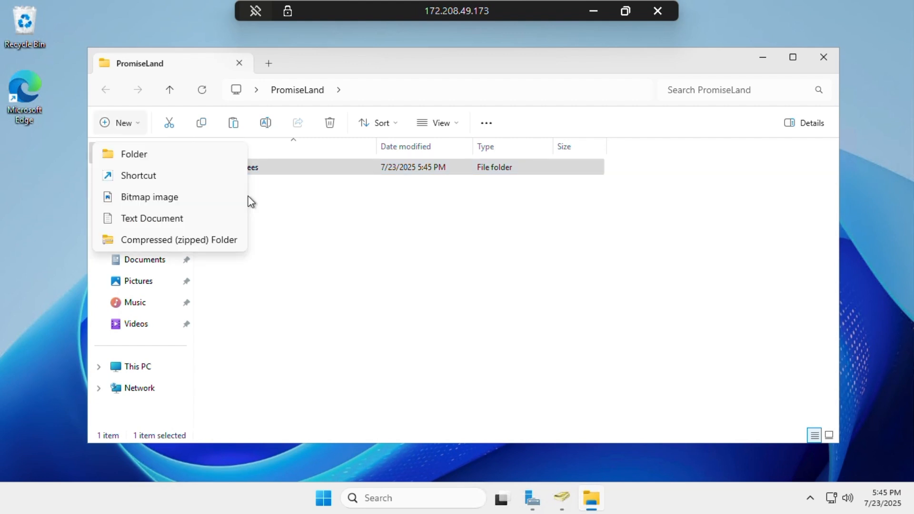
# Add IT and HR folders inside PromiseLand
pyautogui.click(187, 153)
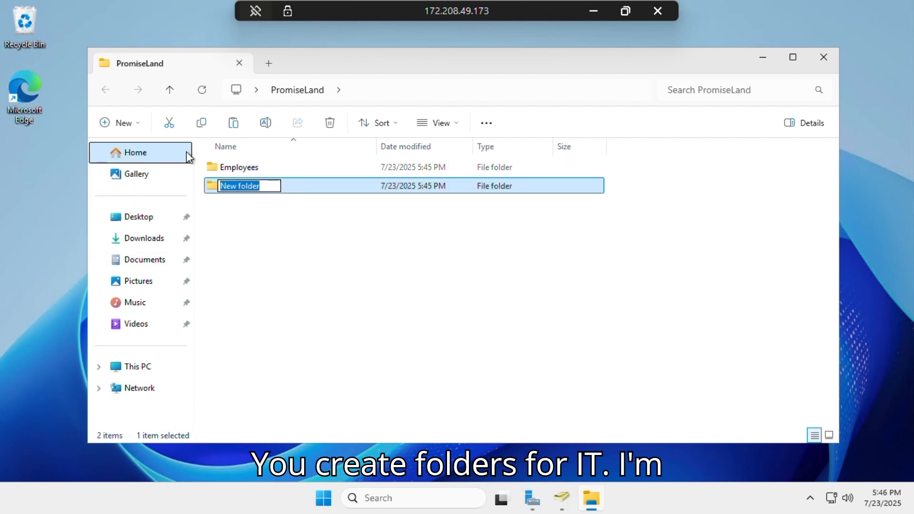
pyautogui.write('I')
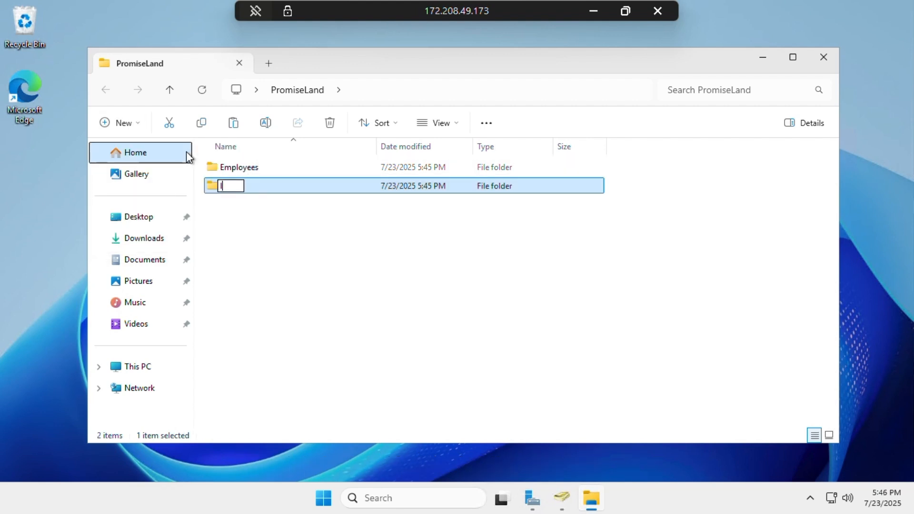
pyautogui.write('T')
pyautogui.click(125, 127)
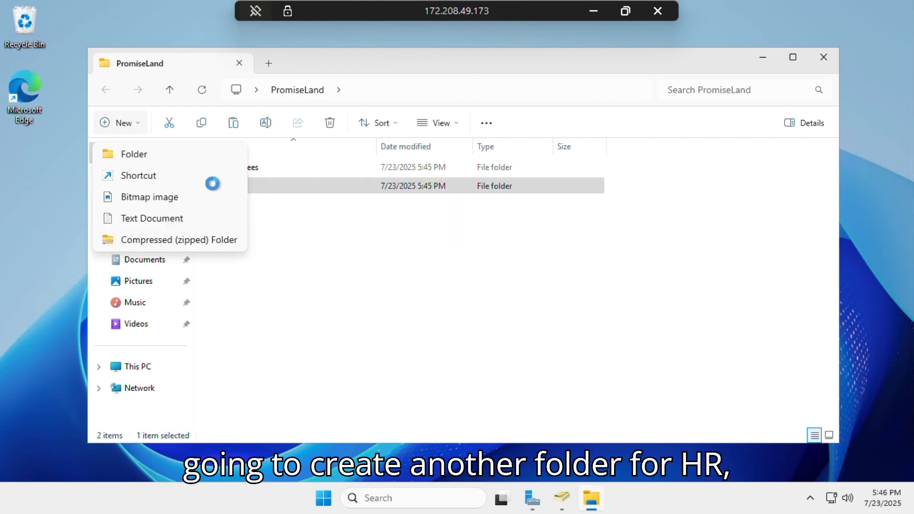
pyautogui.click(195, 158)
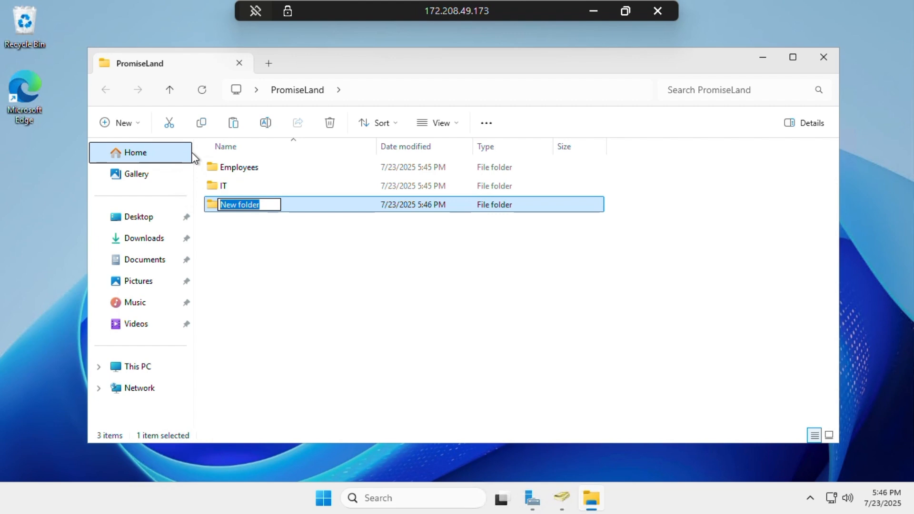
pyautogui.write('HR')
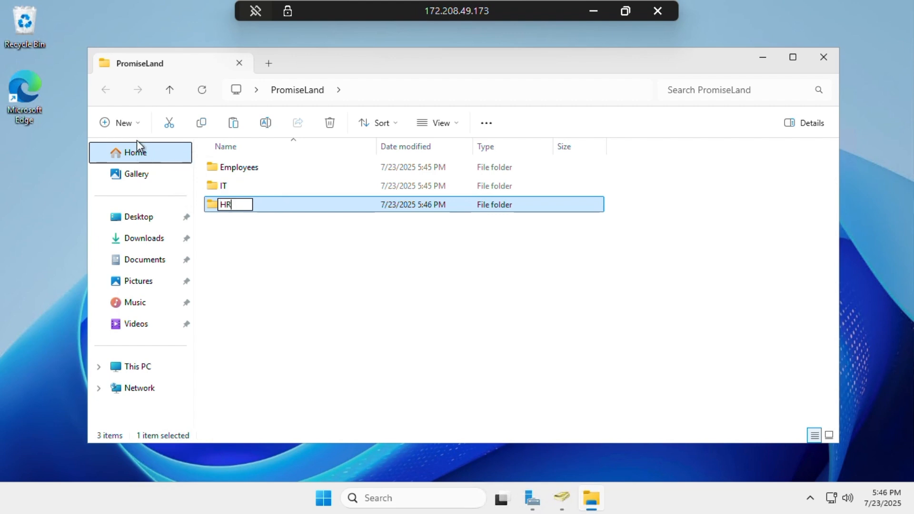
pyautogui.click(117, 123)
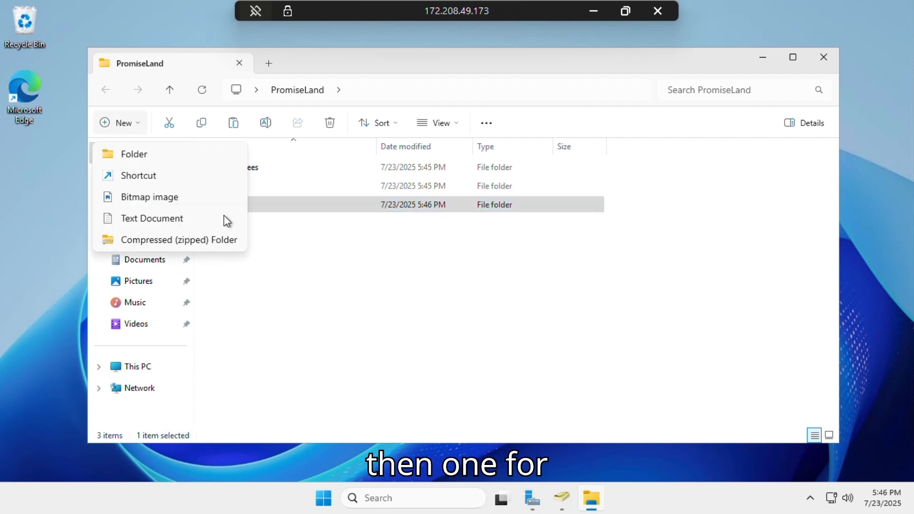
# Add Management and Rsearch folders and begin a folder named Accounting
pyautogui.click(158, 158)
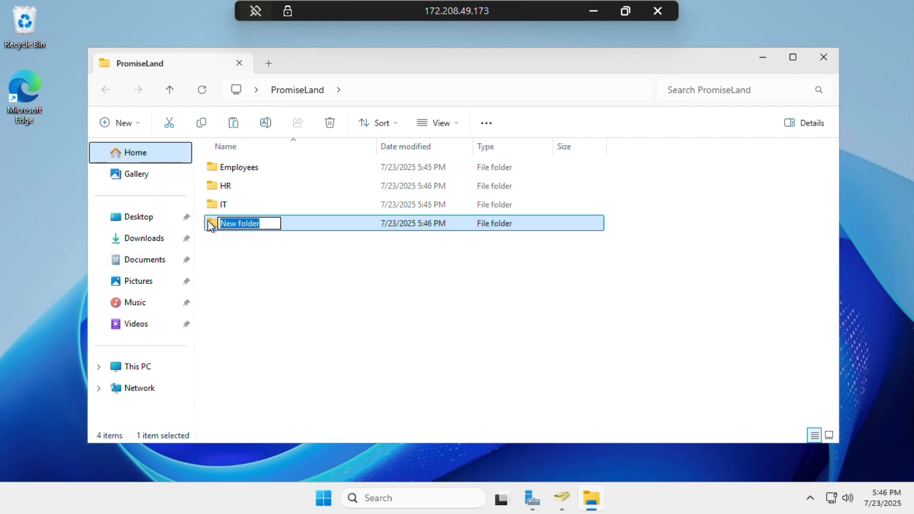
pyautogui.write('Mana')
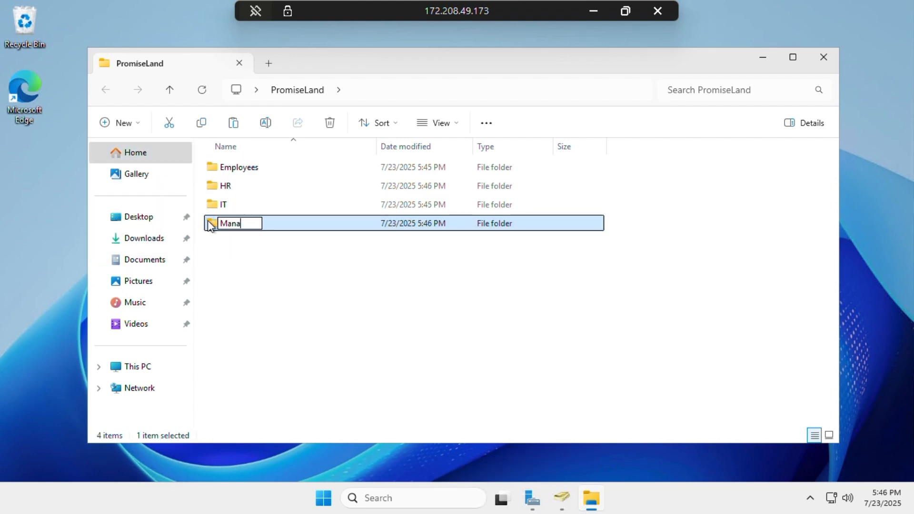
pyautogui.write('gem')
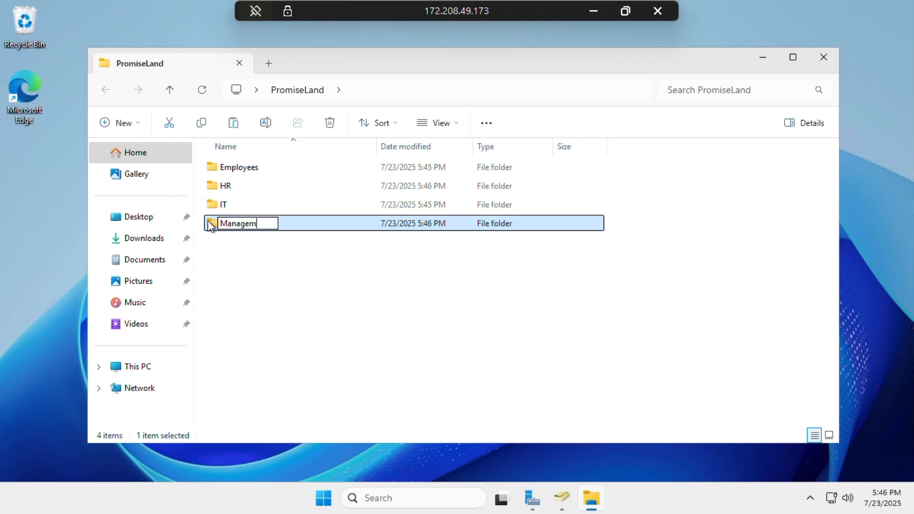
pyautogui.write('ent')
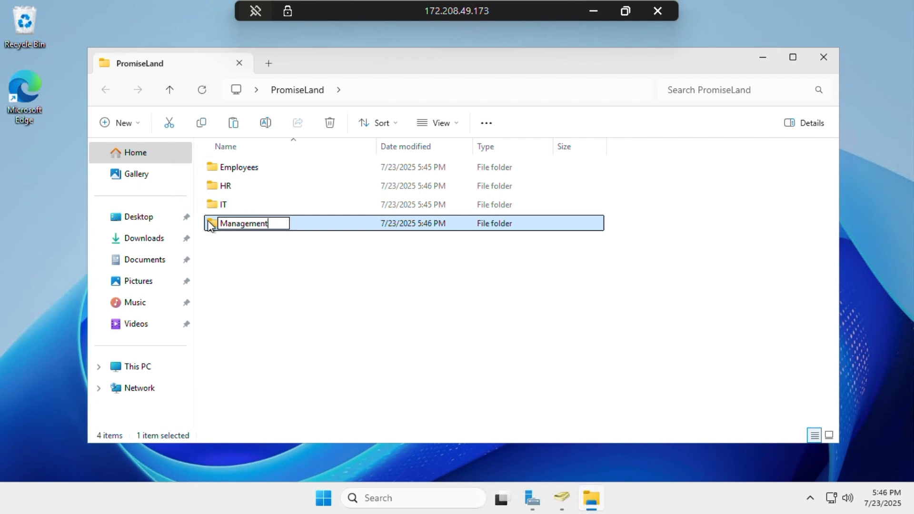
pyautogui.click(126, 127)
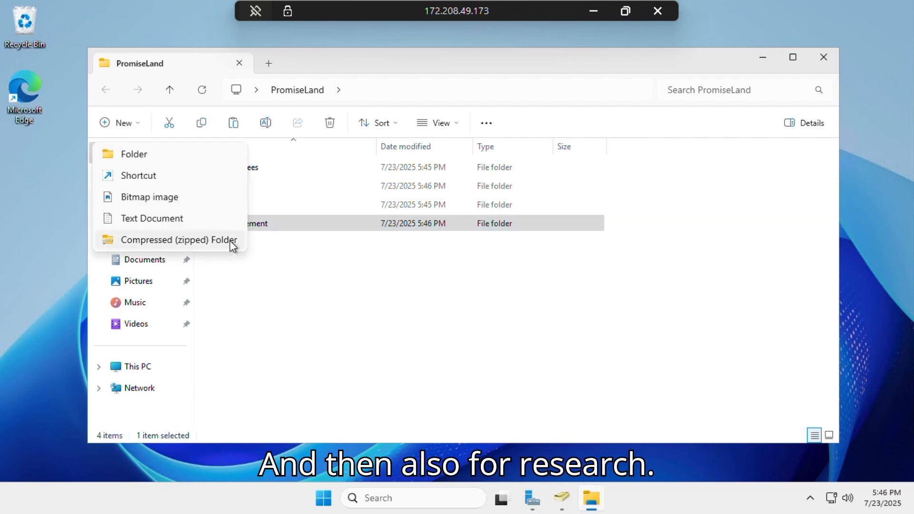
pyautogui.click(181, 152)
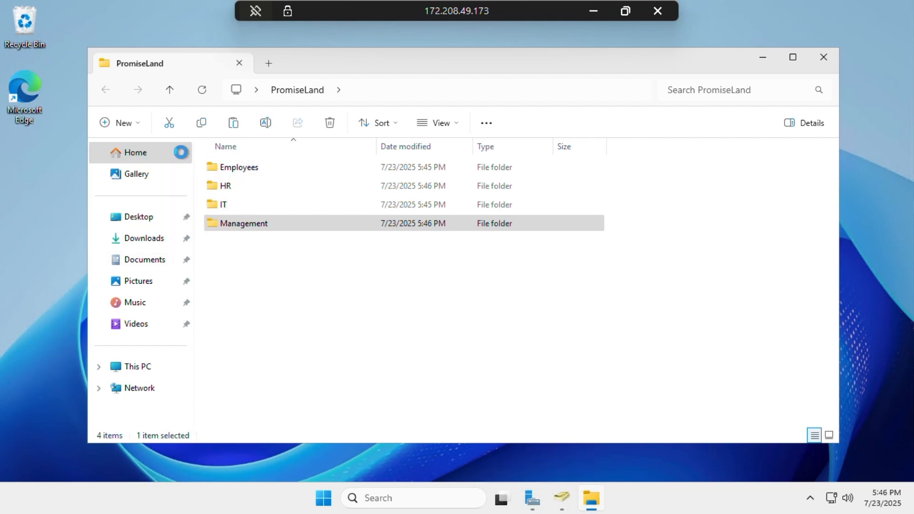
pyautogui.write('Rsearch')
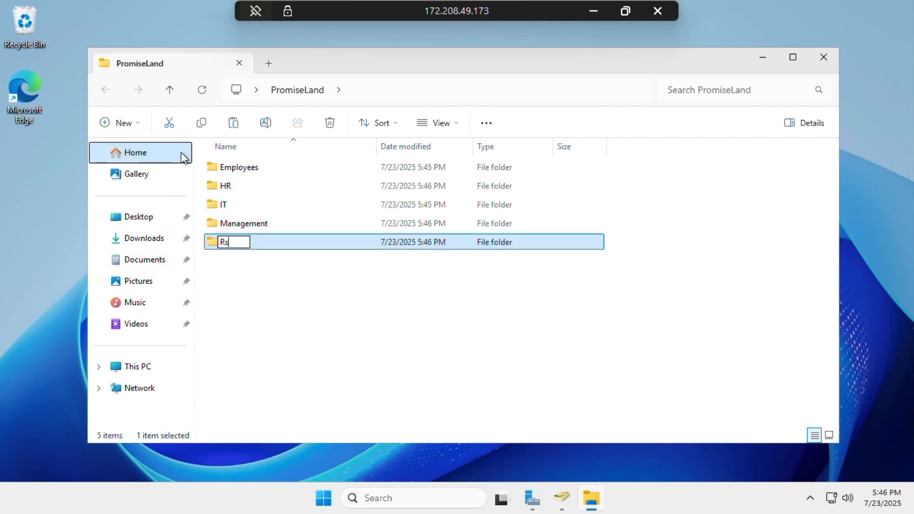
pyautogui.click(125, 125)
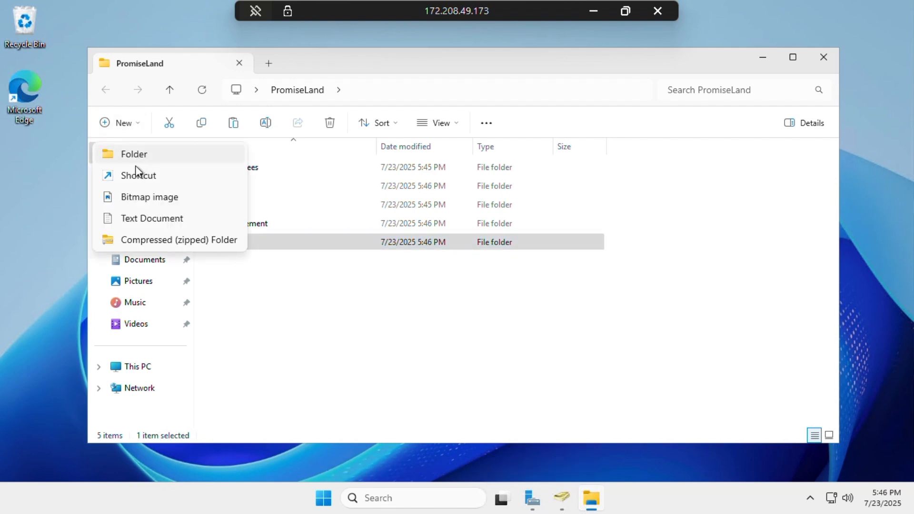
pyautogui.click(143, 155)
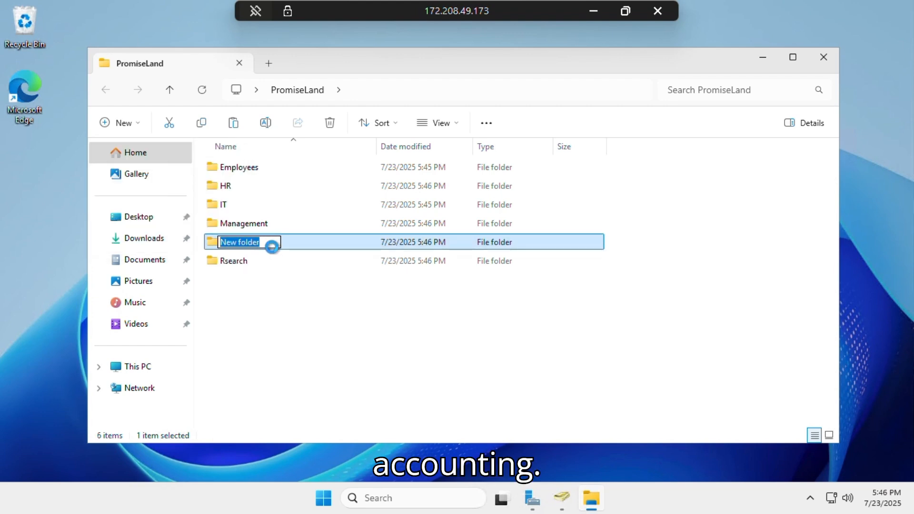
pyautogui.write('A')
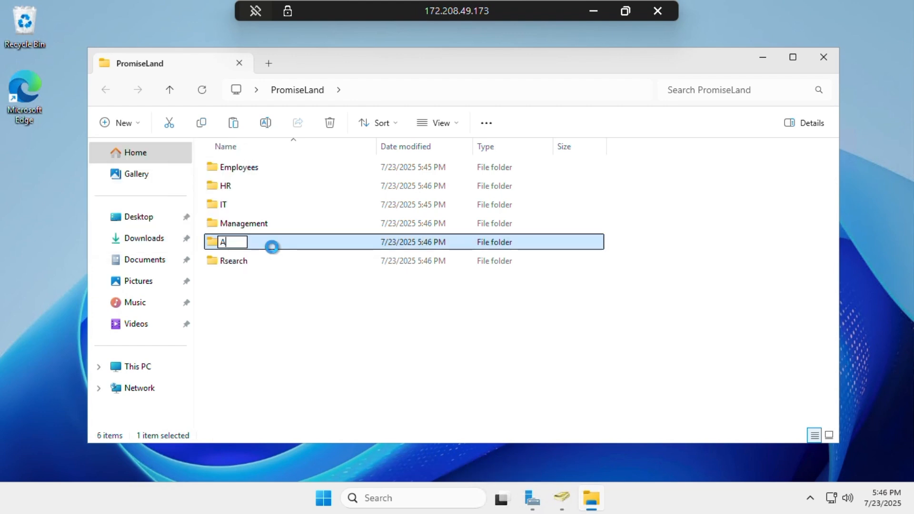
pyautogui.write('ccou')
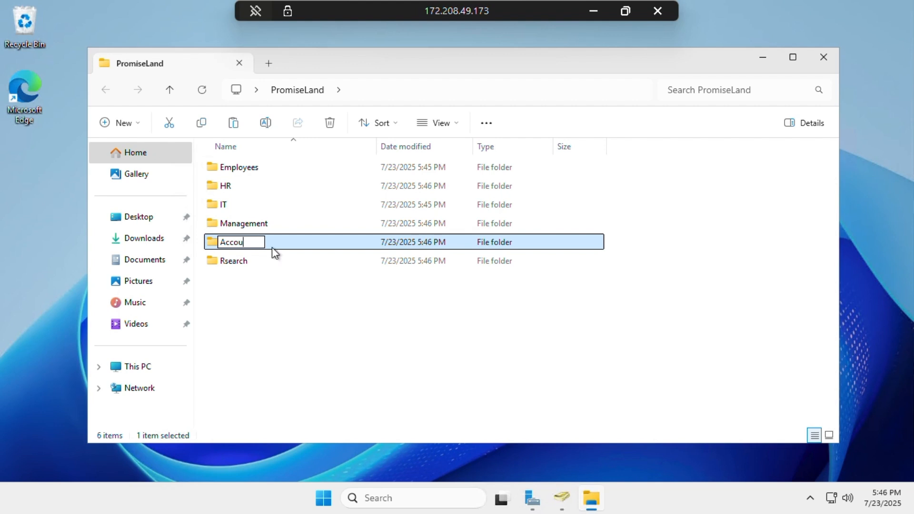
pyautogui.write('nting')
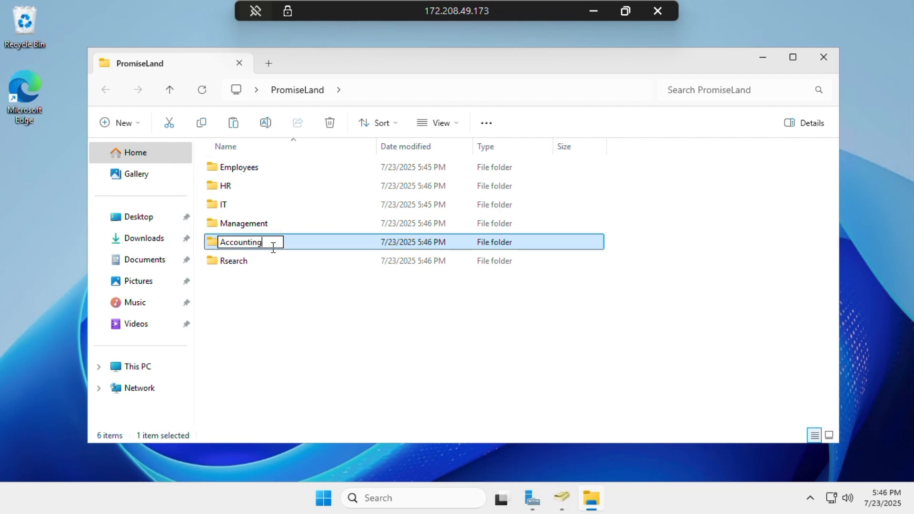
# Finish the Accounting folder and name another new folder Auditors
pyautogui.click(123, 126)
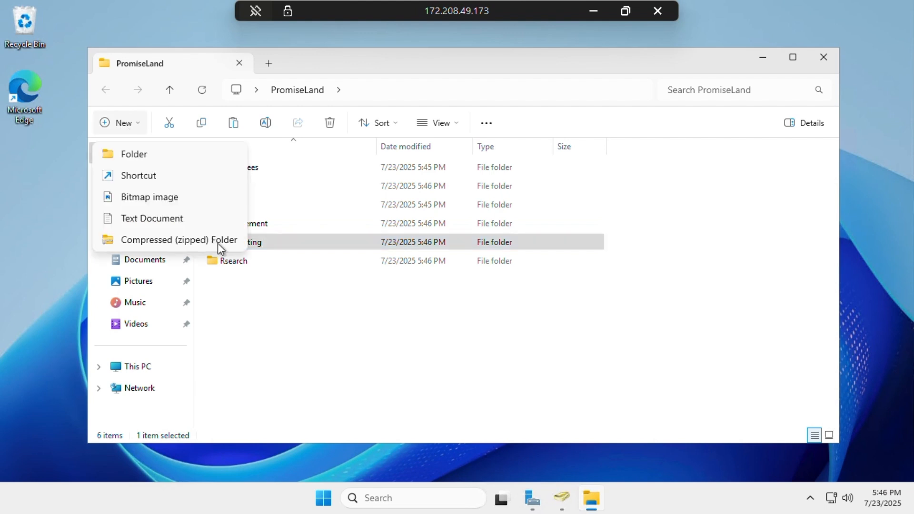
pyautogui.click(148, 157)
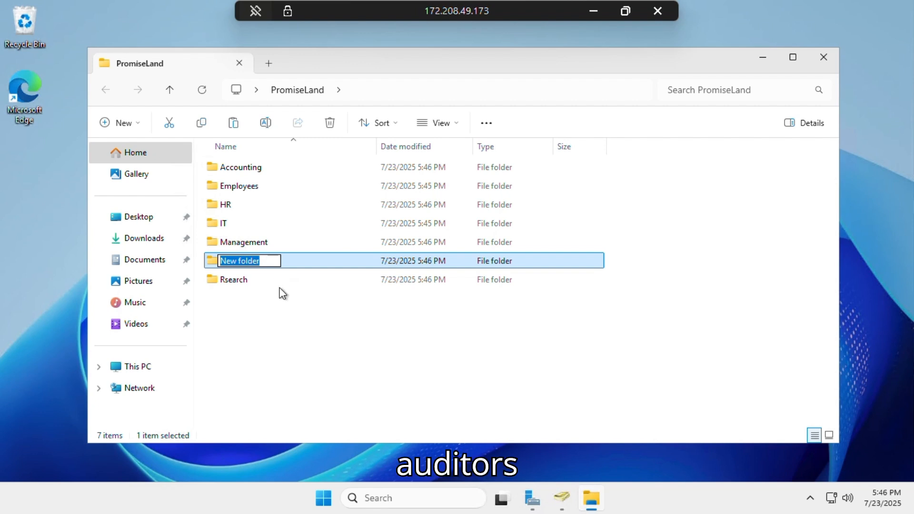
pyautogui.write('Au')
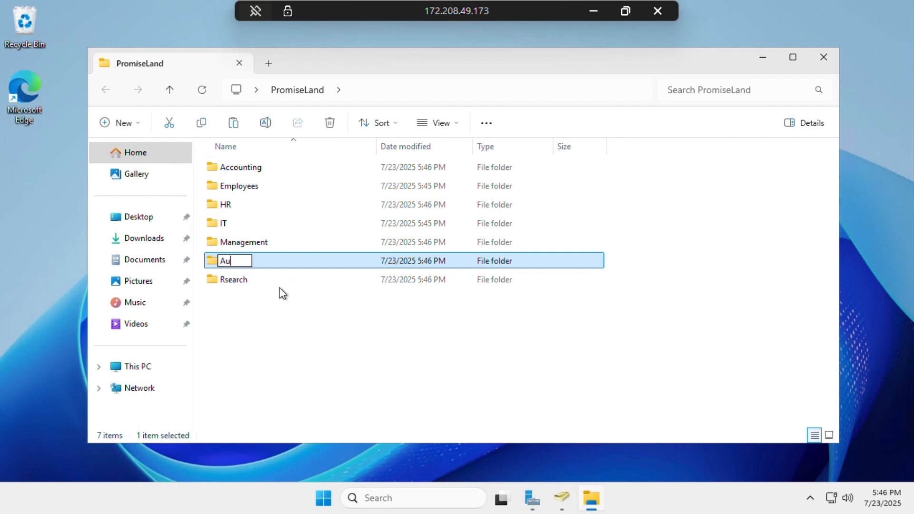
pyautogui.write('ditors')
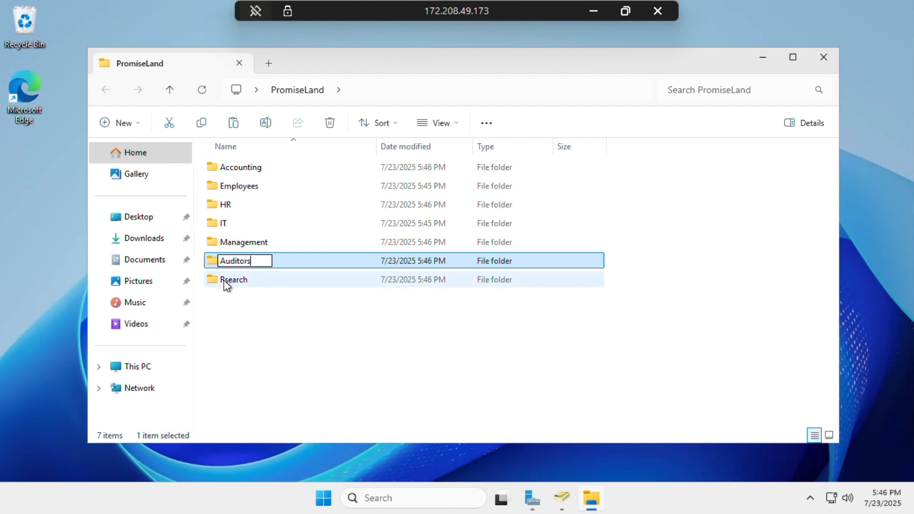
pyautogui.click(223, 278)
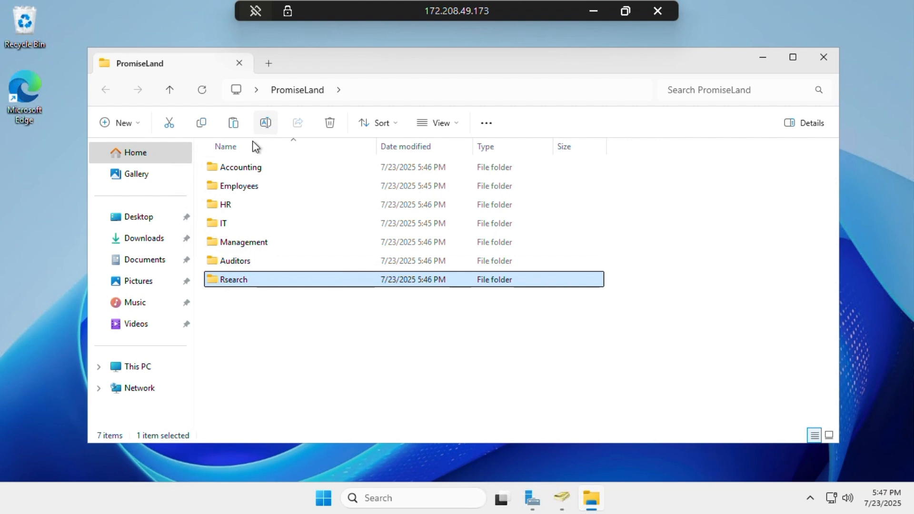
# Correct the misspelled Rsearch folder name to Research
pyautogui.click(264, 126)
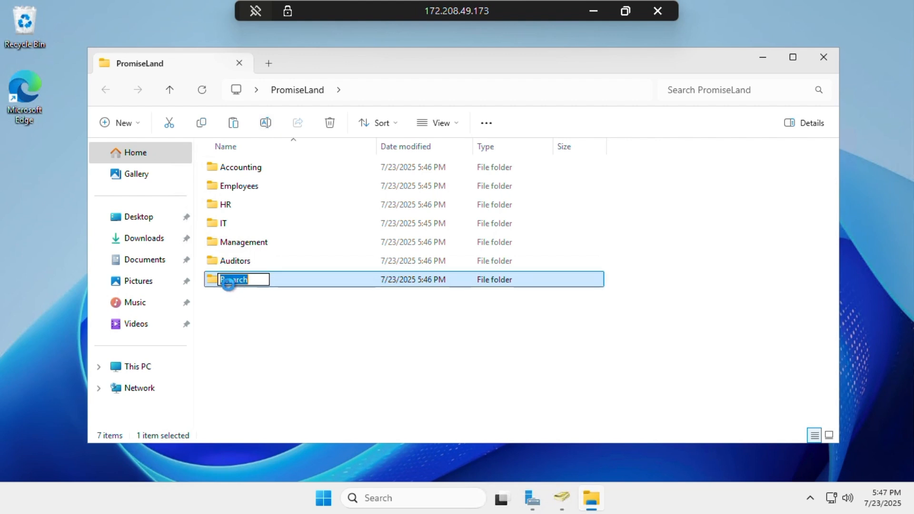
pyautogui.click(225, 280)
pyautogui.write('e')
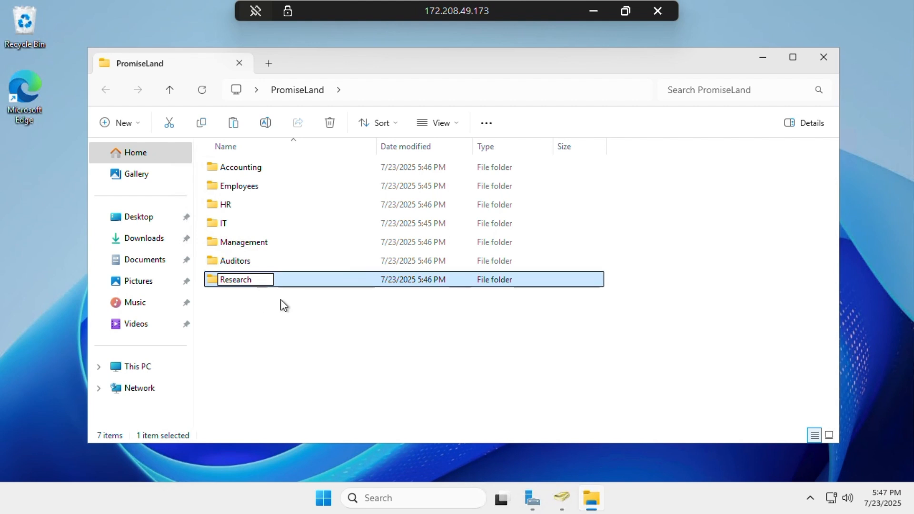
pyautogui.click(284, 305)
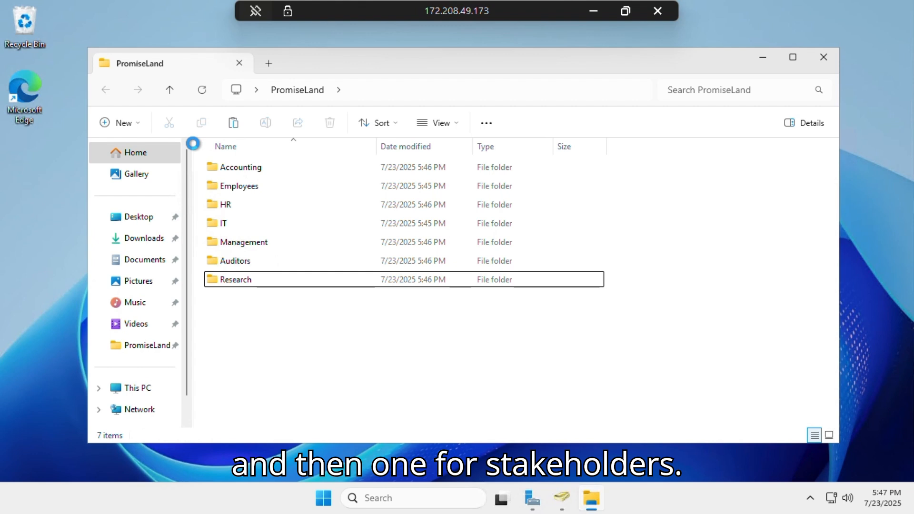
# Add a new folder named Stakeholders in PromiseLand
pyautogui.click(122, 122)
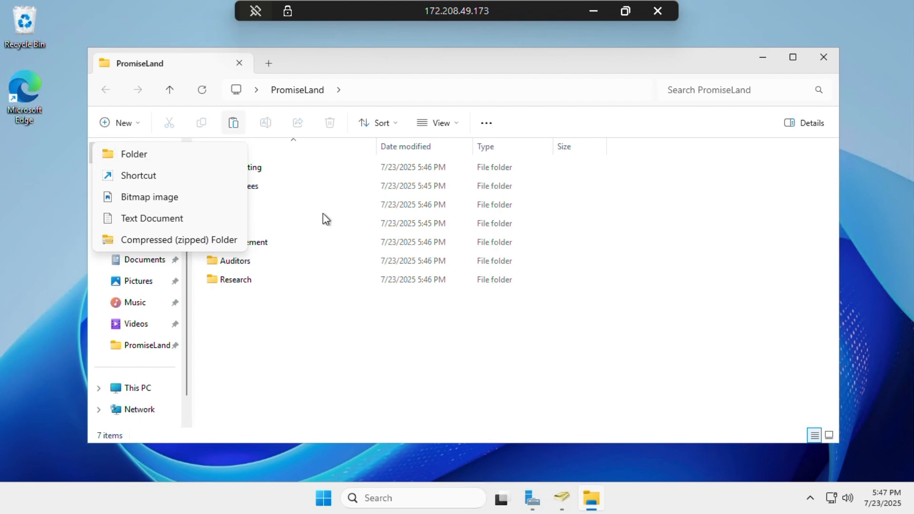
pyautogui.click(143, 158)
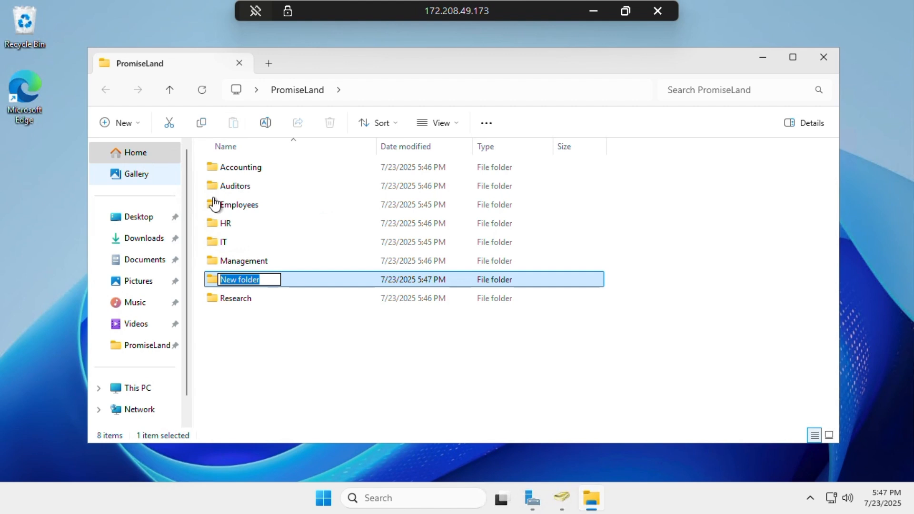
pyautogui.write('Stake')
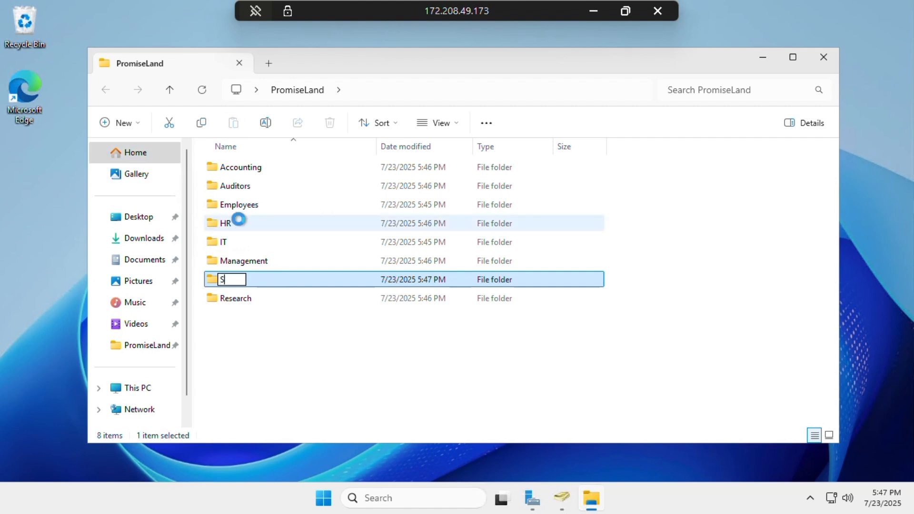
pyautogui.write('holders')
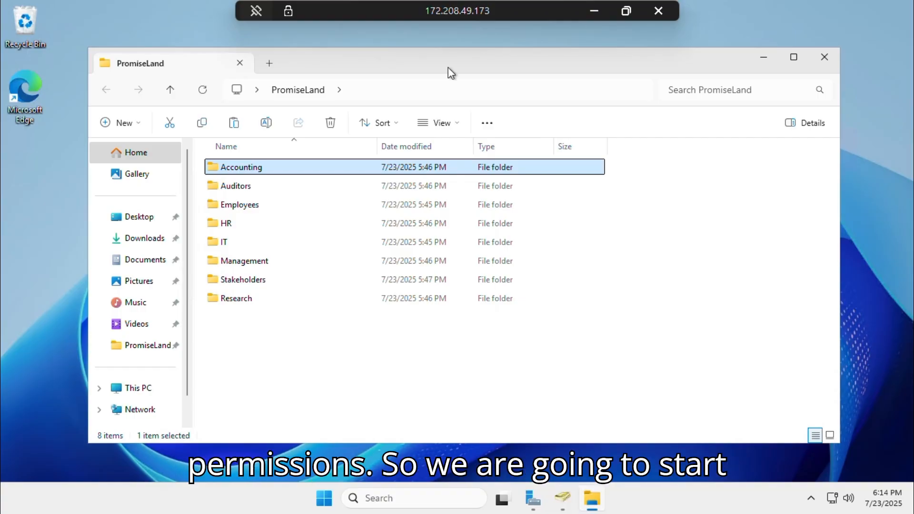
# Add a domain user to Accounting's Security permissions with Modify allowed, and apply
pyautogui.rightClick(227, 170)
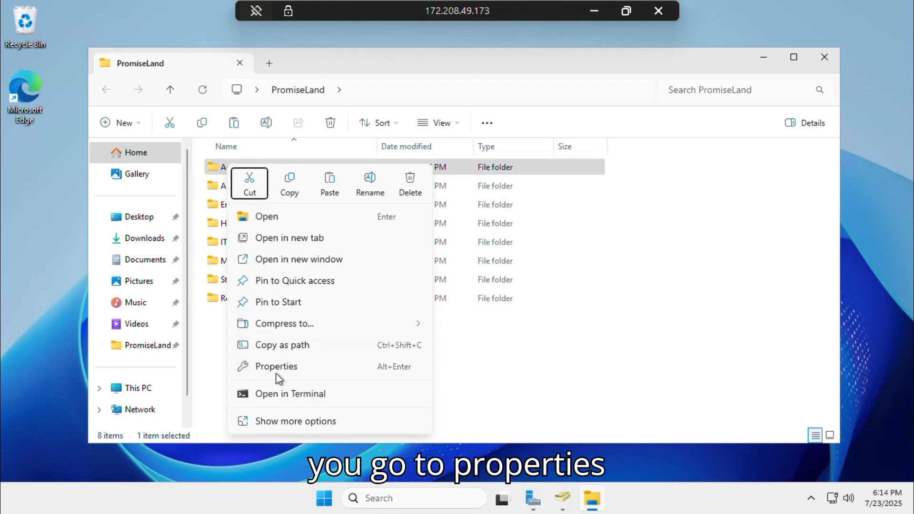
pyautogui.click(273, 368)
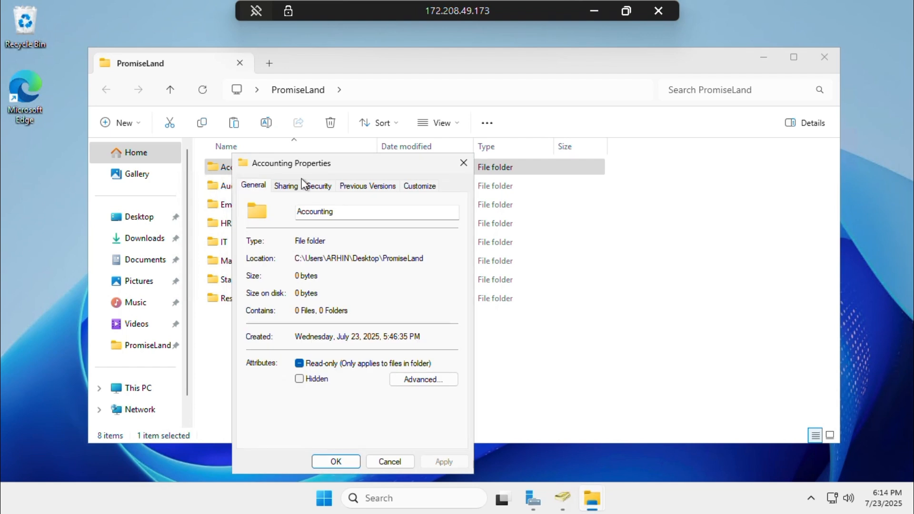
pyautogui.click(320, 185)
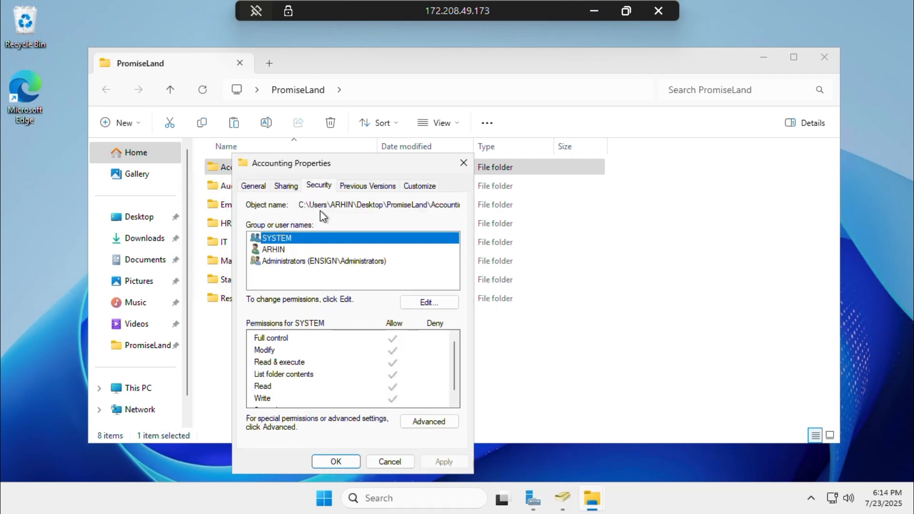
pyautogui.click(412, 301)
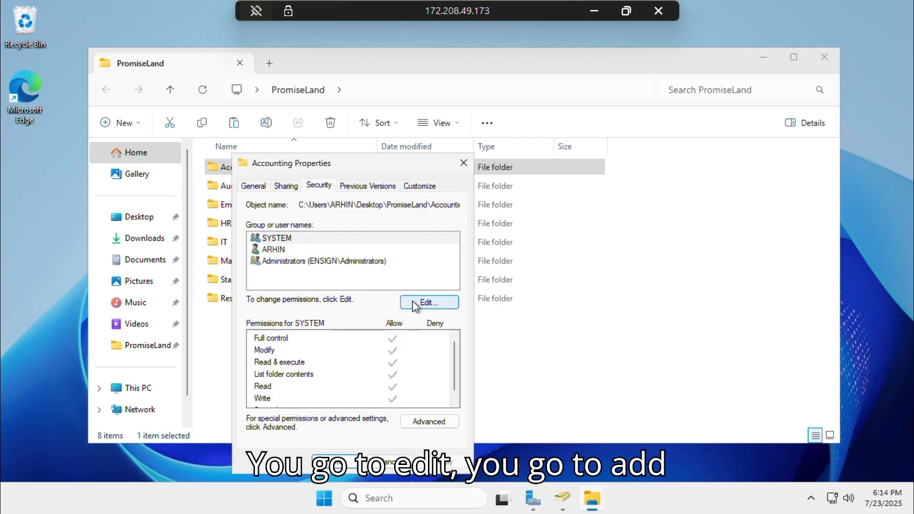
pyautogui.click(402, 337)
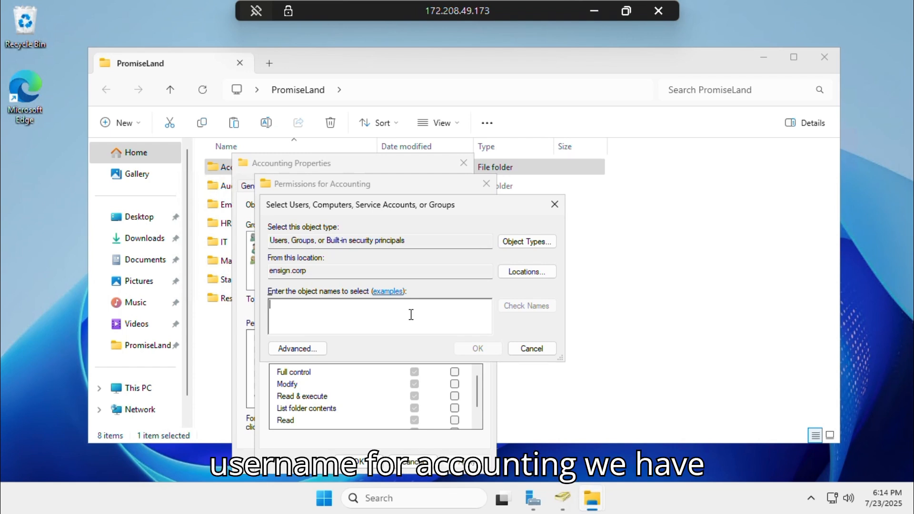
pyautogui.write('Stephen')
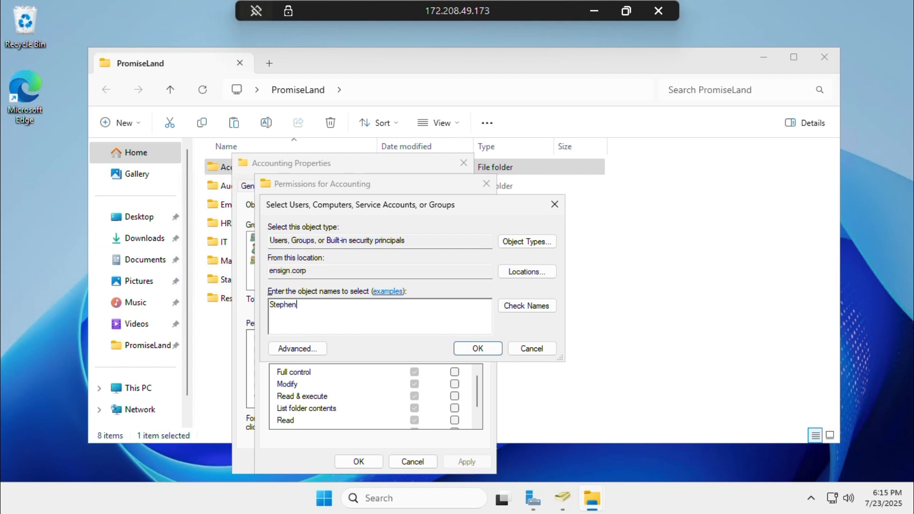
pyautogui.click(529, 307)
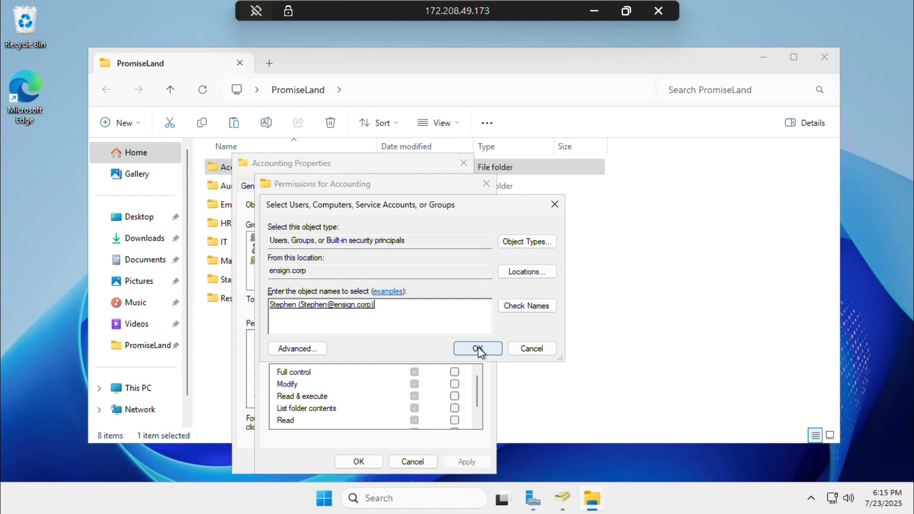
pyautogui.click(478, 348)
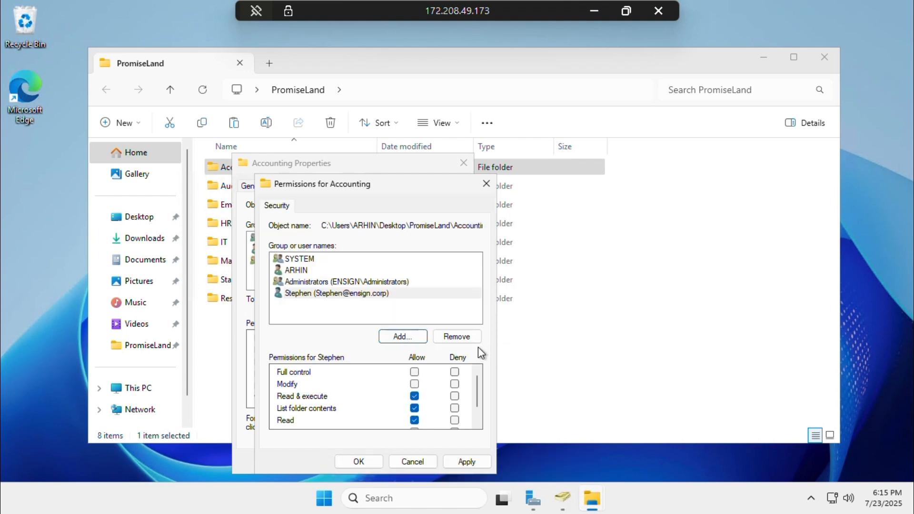
pyautogui.click(413, 384)
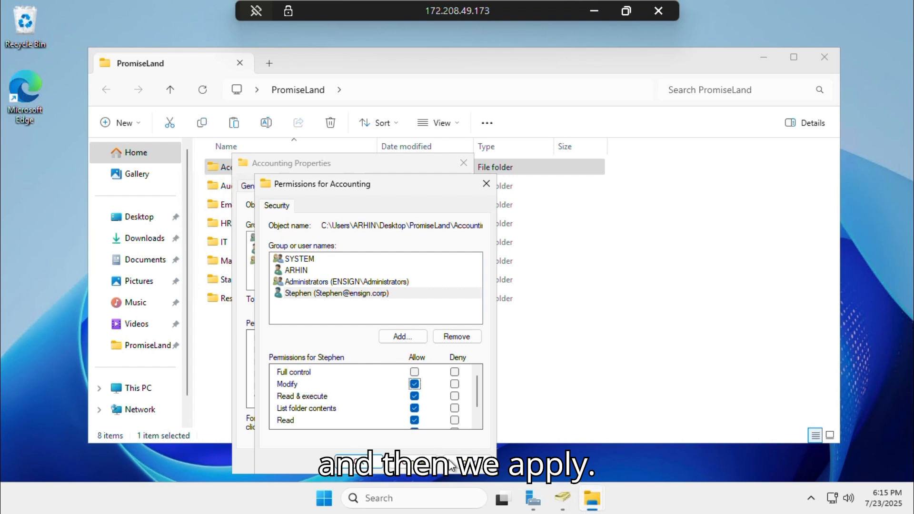
pyautogui.click(467, 461)
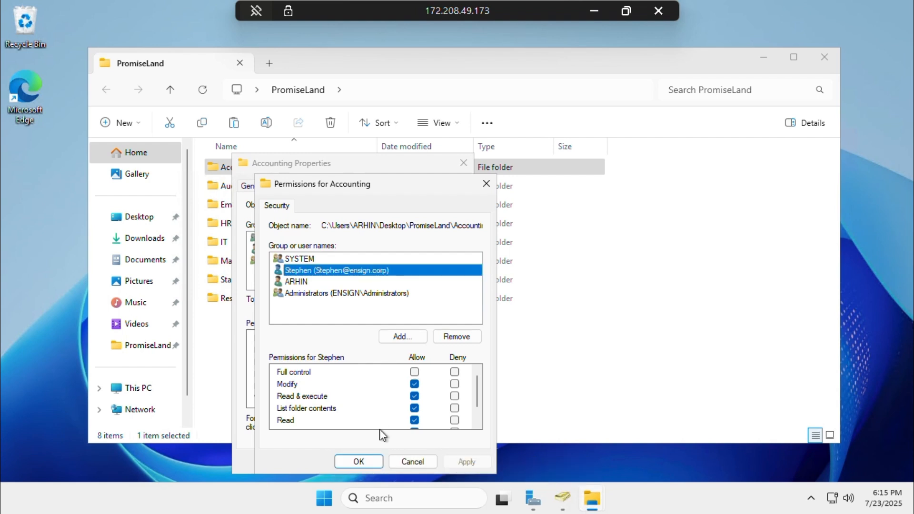
# Add a second domain user with Modify allowed on Accounting, apply, and close both dialogs
pyautogui.click(406, 338)
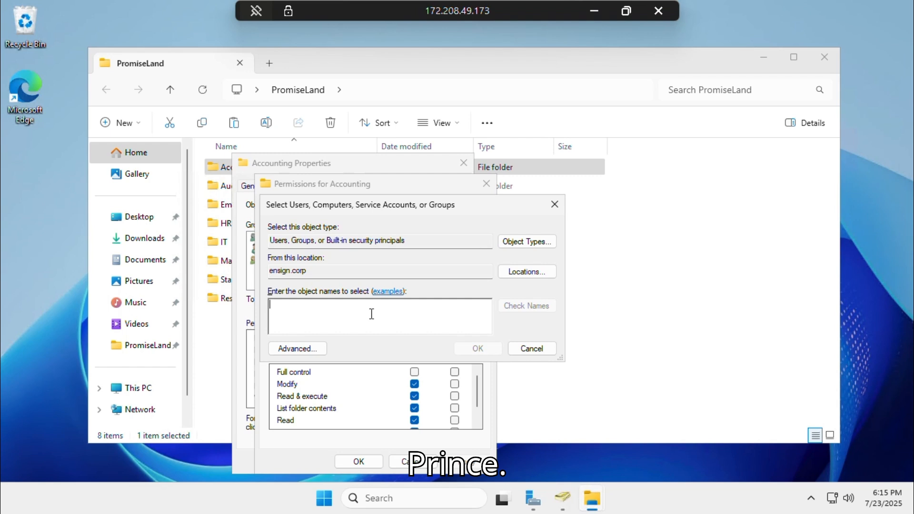
pyautogui.write('Prince')
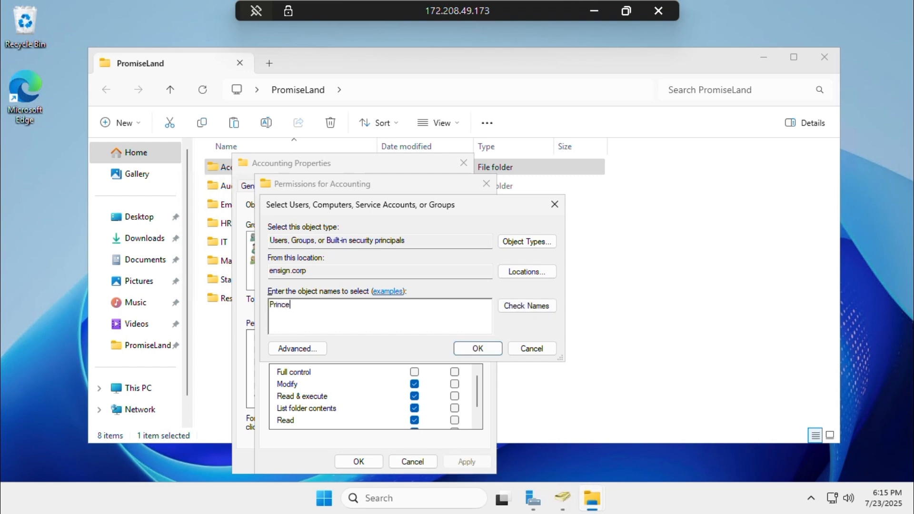
pyautogui.click(513, 307)
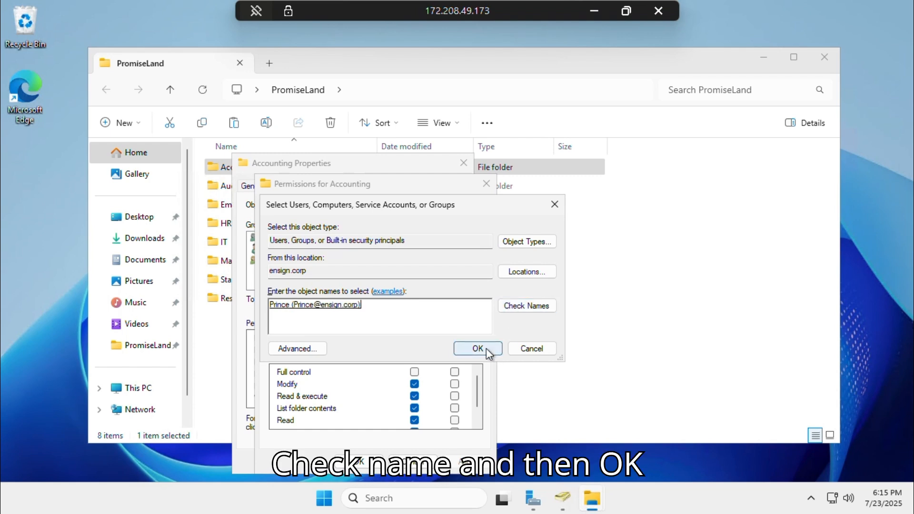
pyautogui.click(478, 348)
pyautogui.click(414, 384)
pyautogui.click(451, 462)
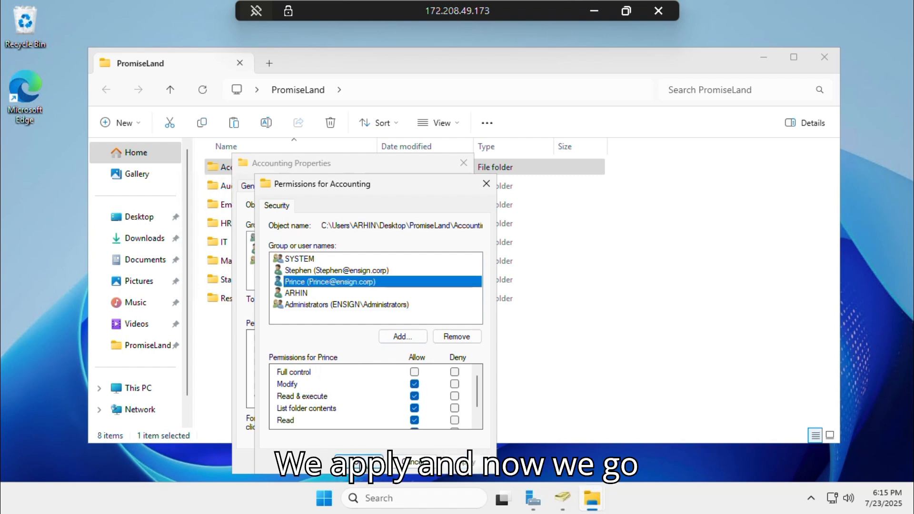
pyautogui.click(361, 462)
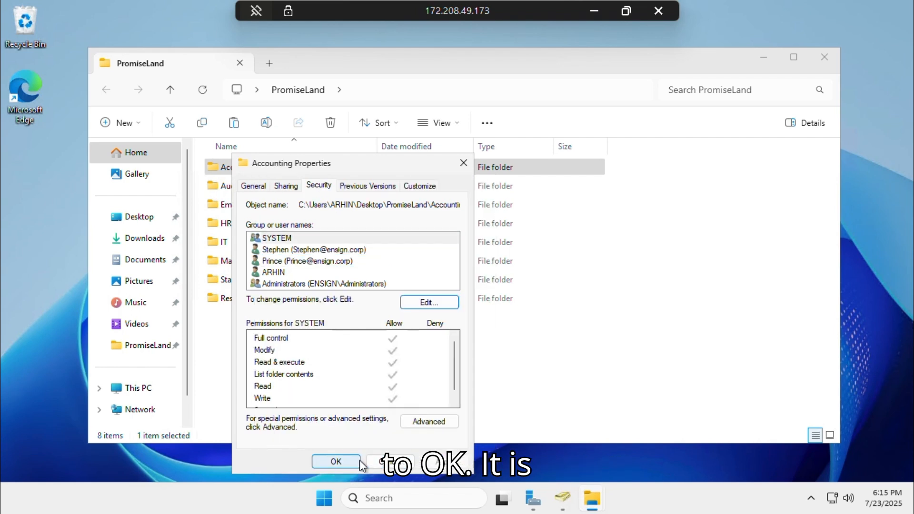
pyautogui.click(356, 463)
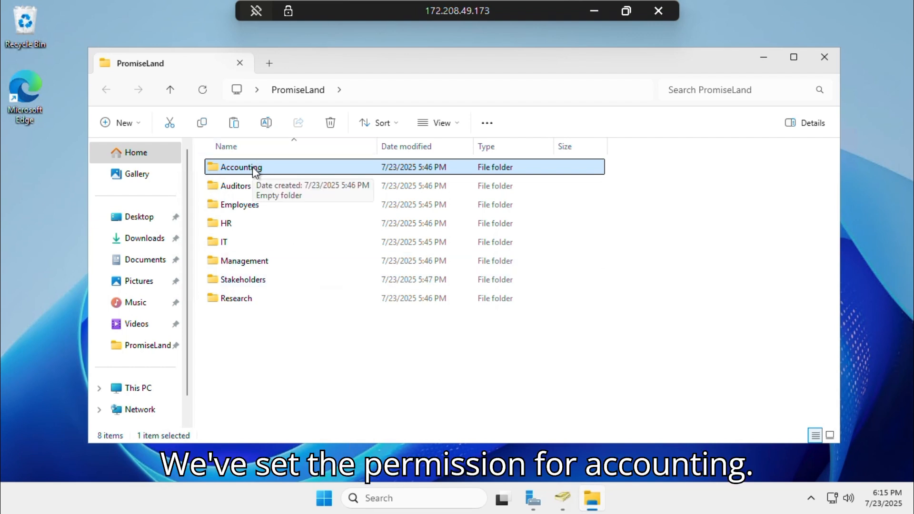
# Add a domain user to the Auditors folder's Security permissions with Full control allowed
pyautogui.click(235, 186)
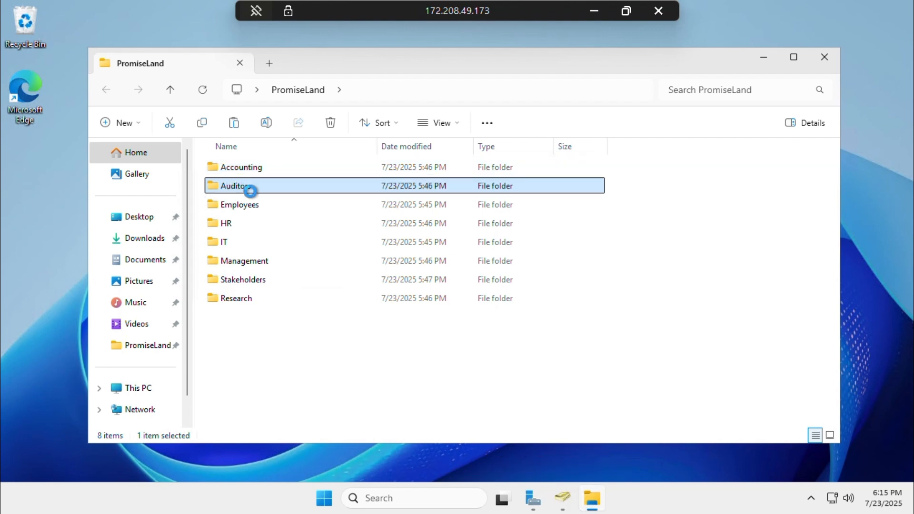
pyautogui.hotkey('shift', 'F10')
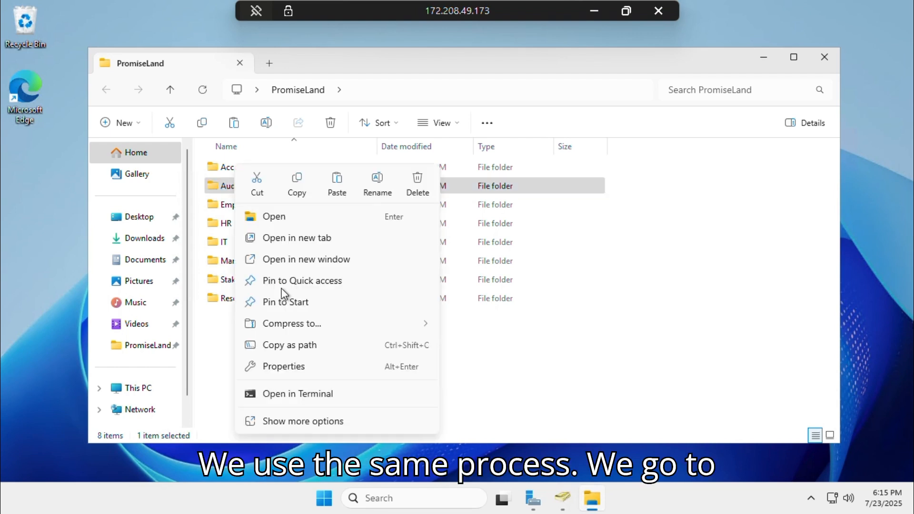
pyautogui.click(296, 367)
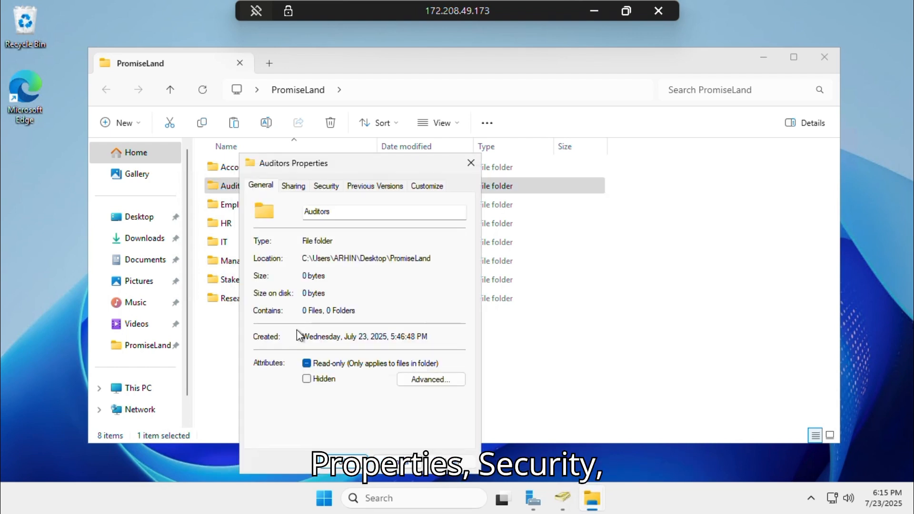
pyautogui.click(322, 187)
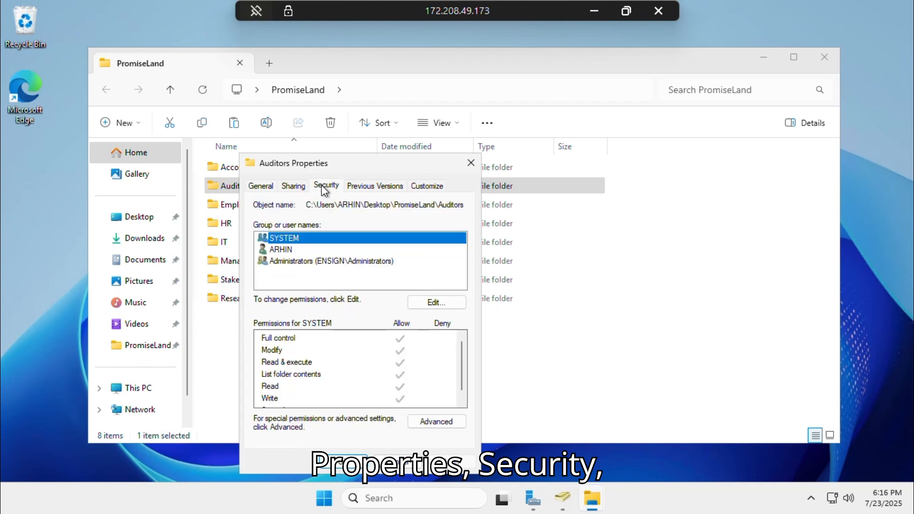
pyautogui.click(429, 303)
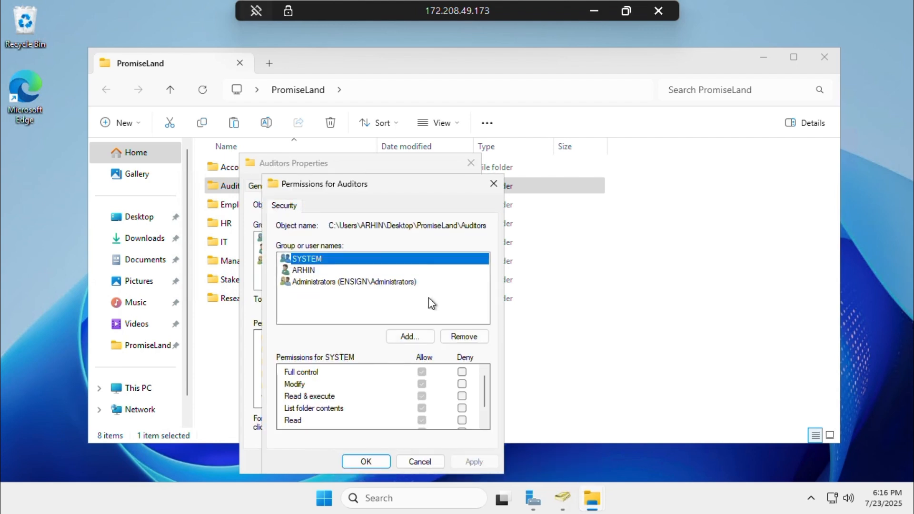
pyautogui.click(411, 337)
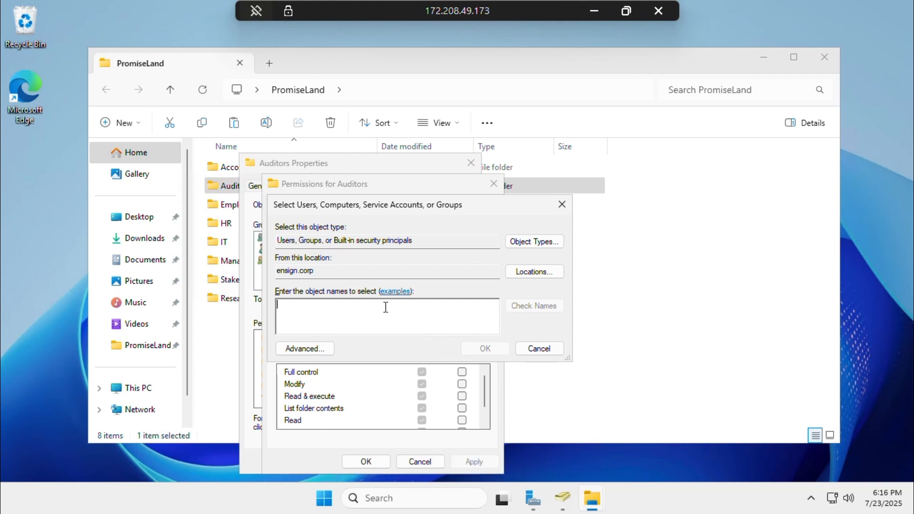
pyautogui.write('Juan')
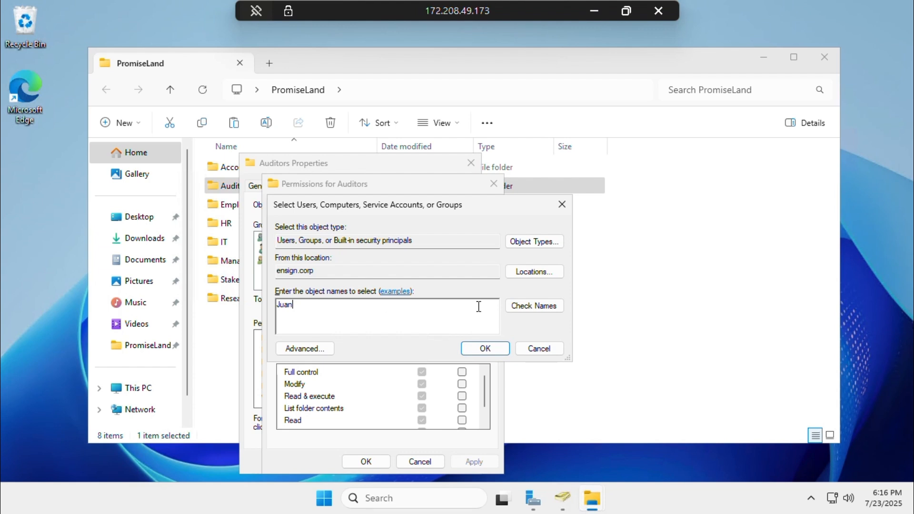
pyautogui.click(524, 307)
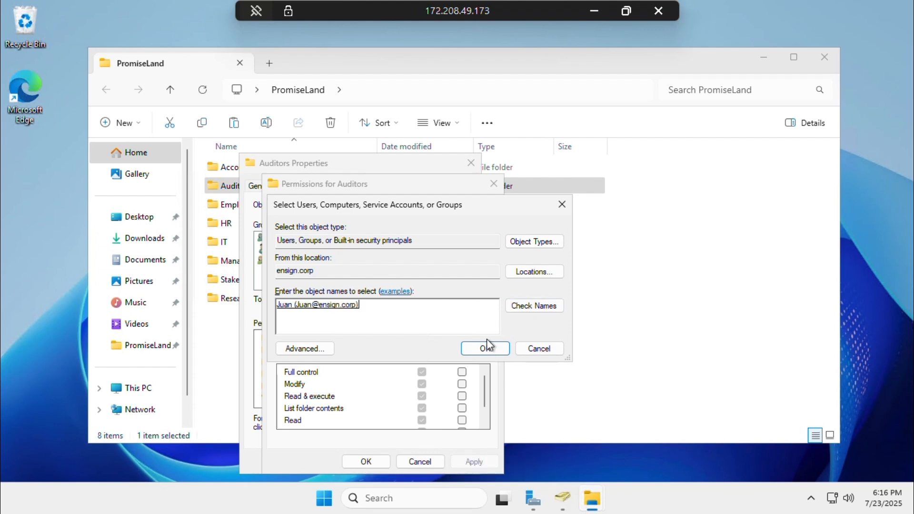
pyautogui.click(484, 350)
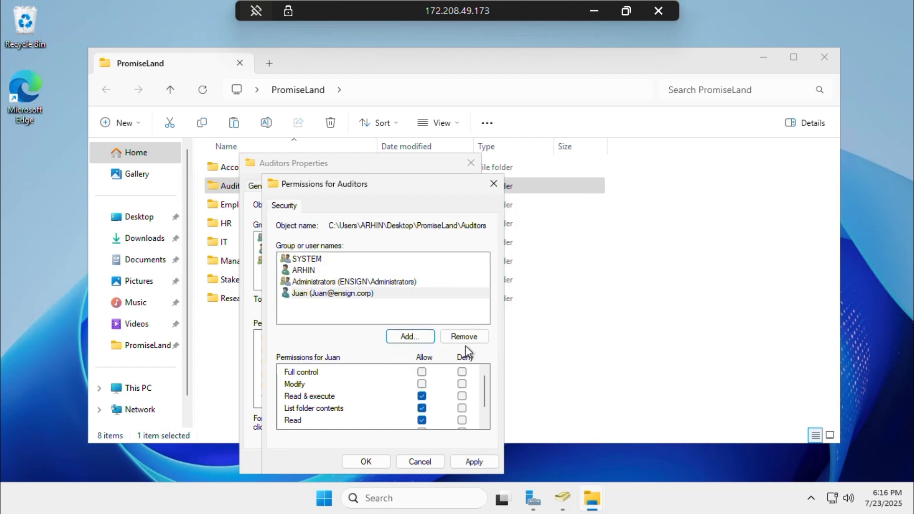
pyautogui.click(423, 372)
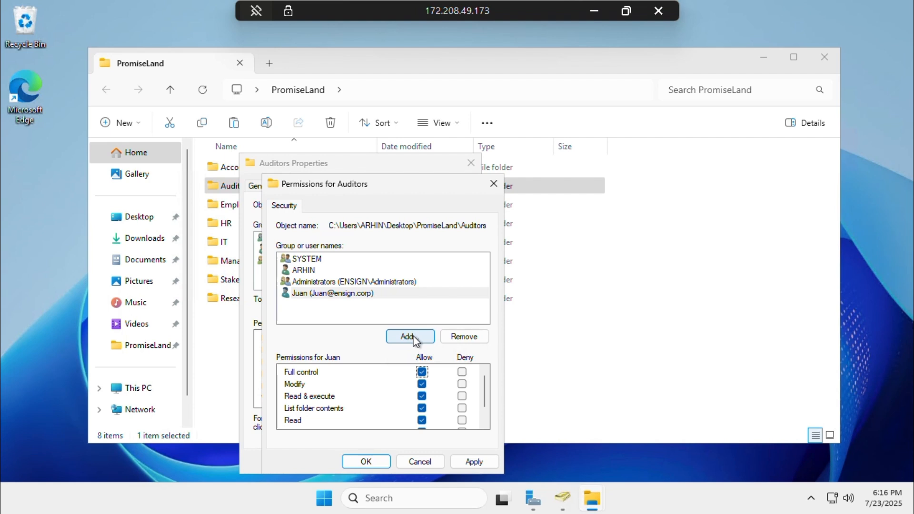
pyautogui.click(470, 462)
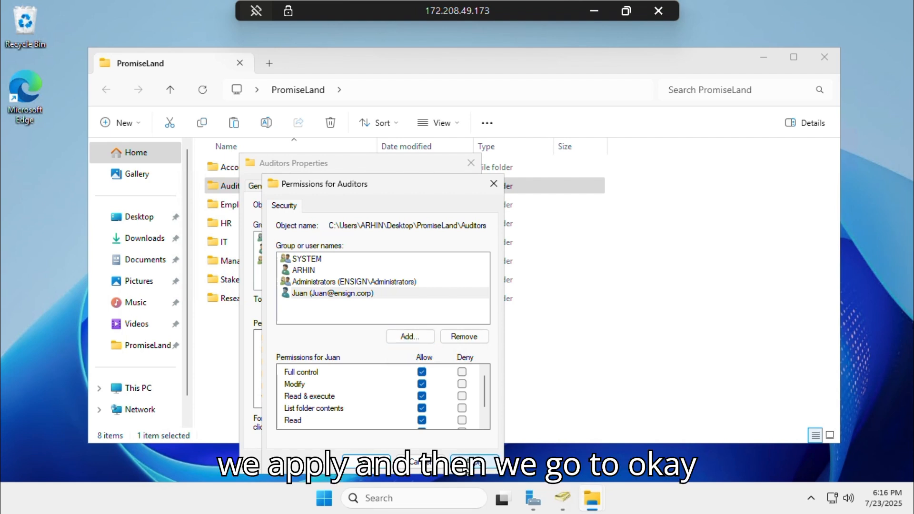
pyautogui.click(381, 465)
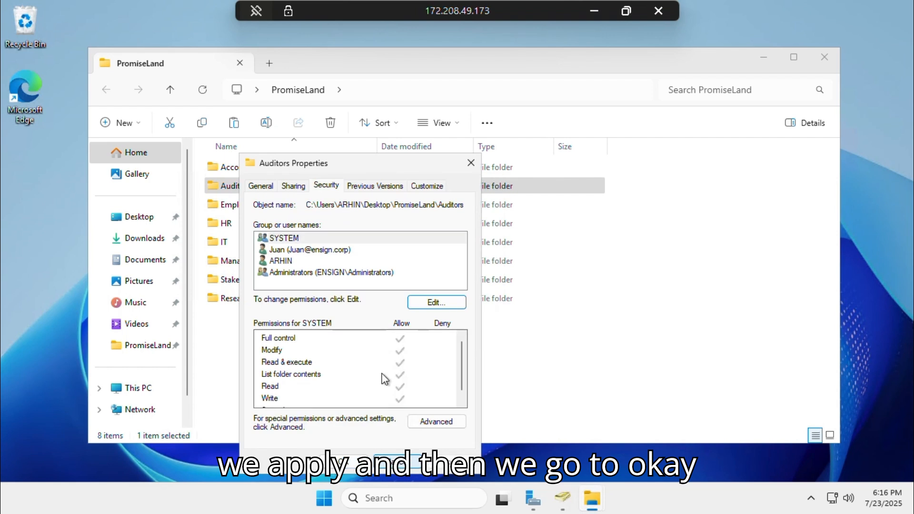
# Add a second domain user with Full control on Auditors, apply, and close Properties
pyautogui.click(423, 305)
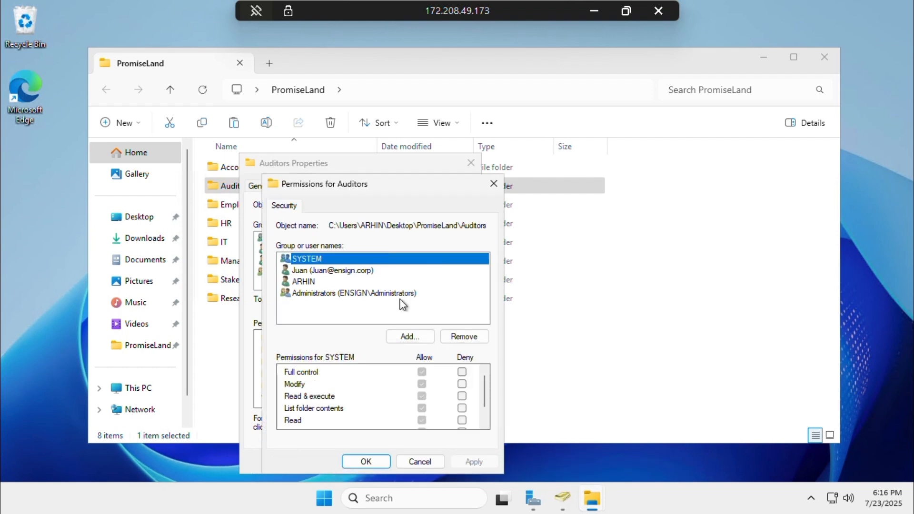
pyautogui.click(413, 337)
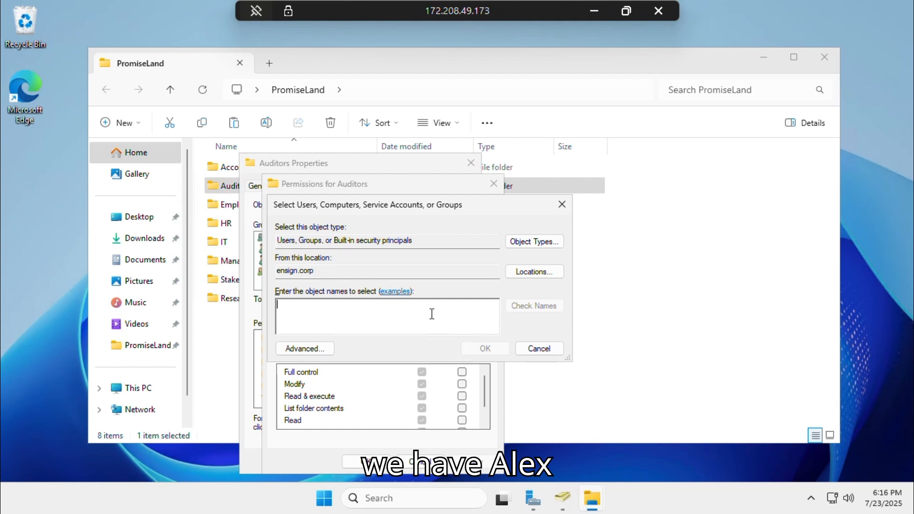
pyautogui.write('Al')
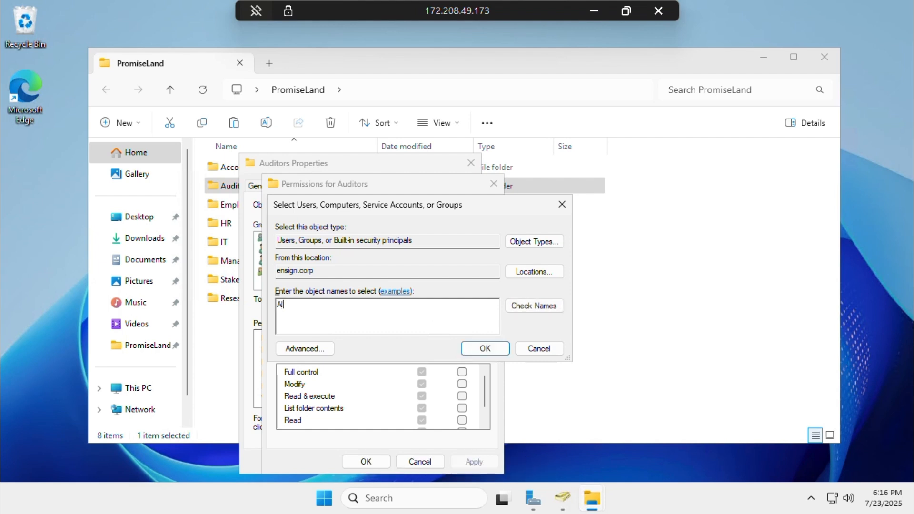
pyautogui.write('ex')
pyautogui.click(537, 310)
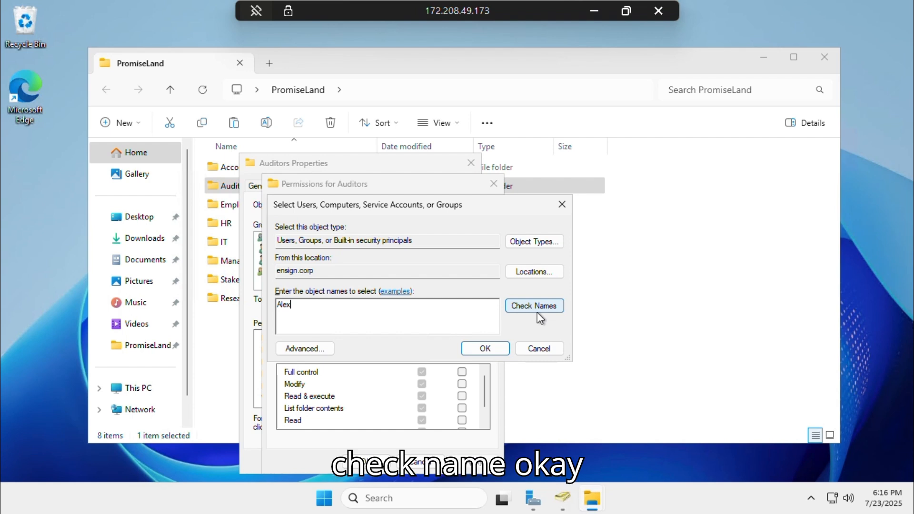
pyautogui.click(484, 349)
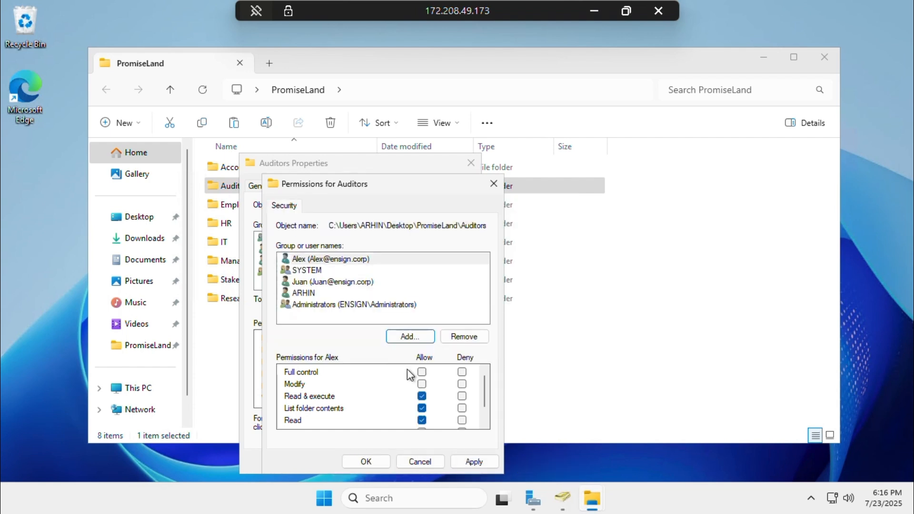
pyautogui.click(360, 282)
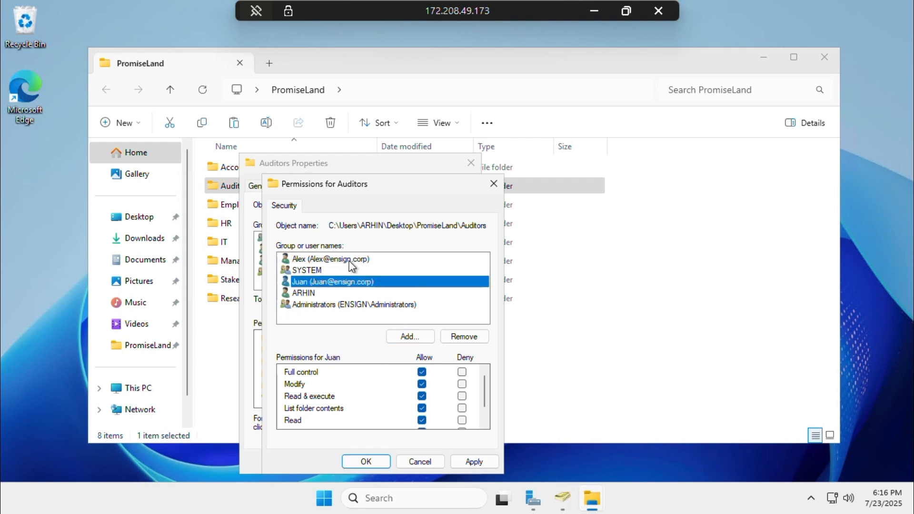
pyautogui.click(352, 265)
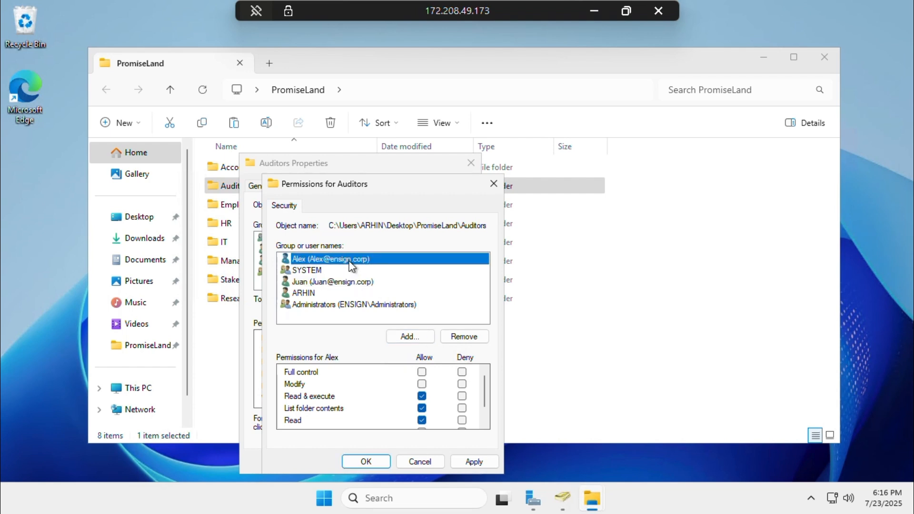
pyautogui.click(421, 373)
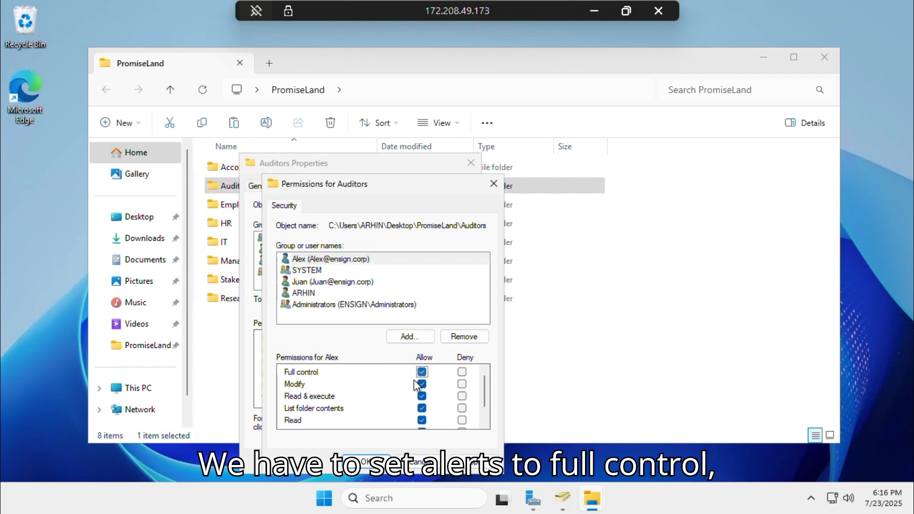
pyautogui.click(468, 460)
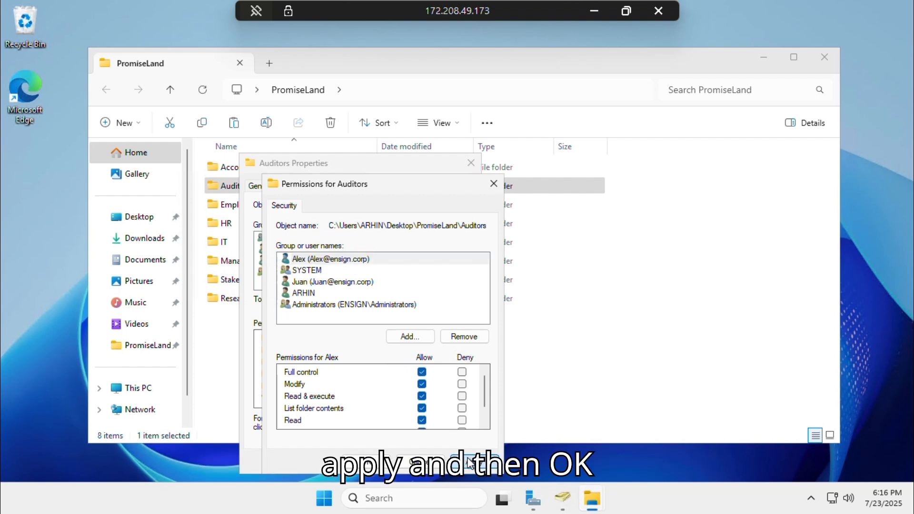
pyautogui.click(369, 466)
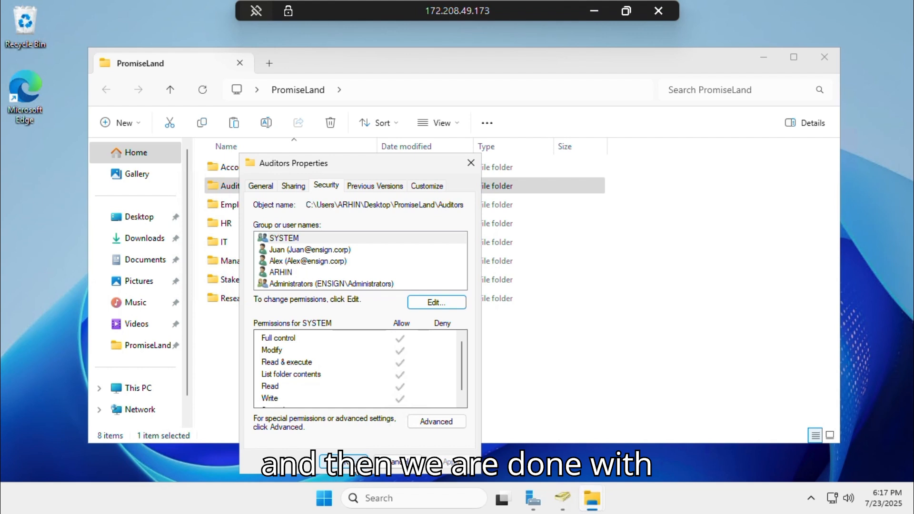
pyautogui.click(343, 461)
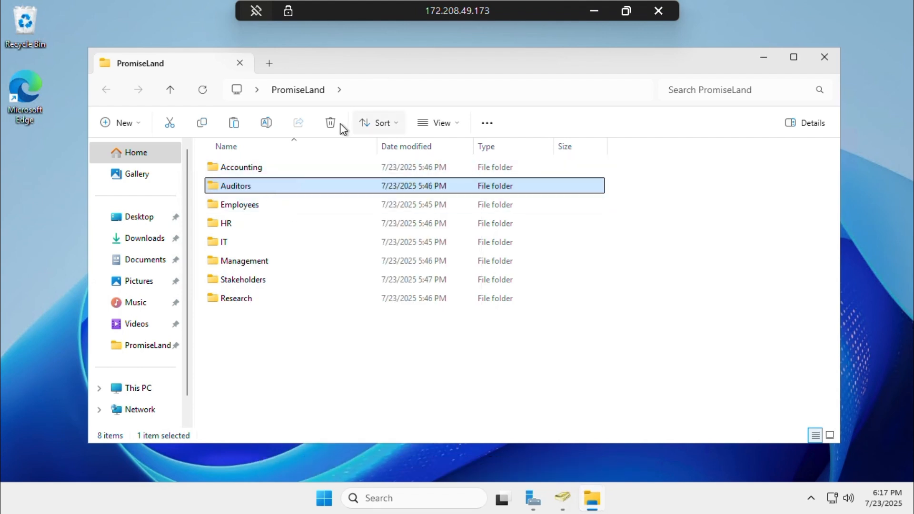
# Add a domain user to the HR folder's Security permissions with Full control allowed
pyautogui.click(222, 225)
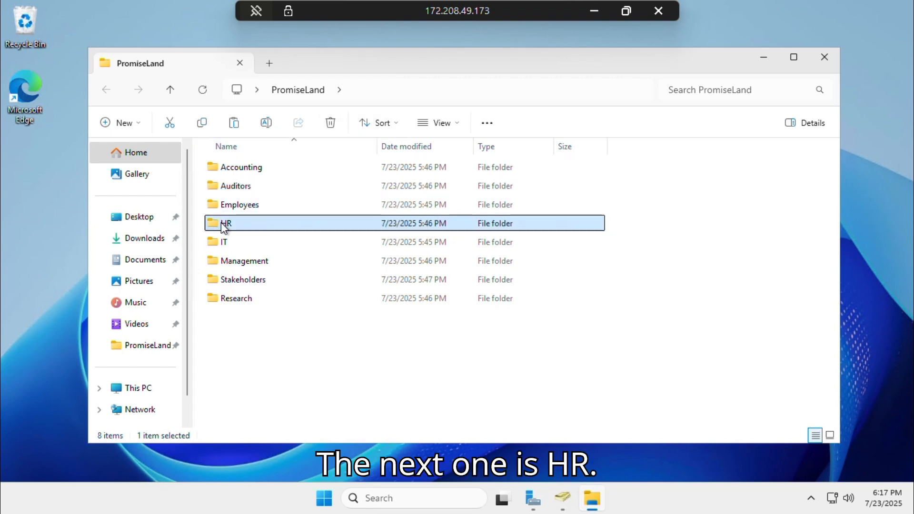
pyautogui.rightClick(223, 224)
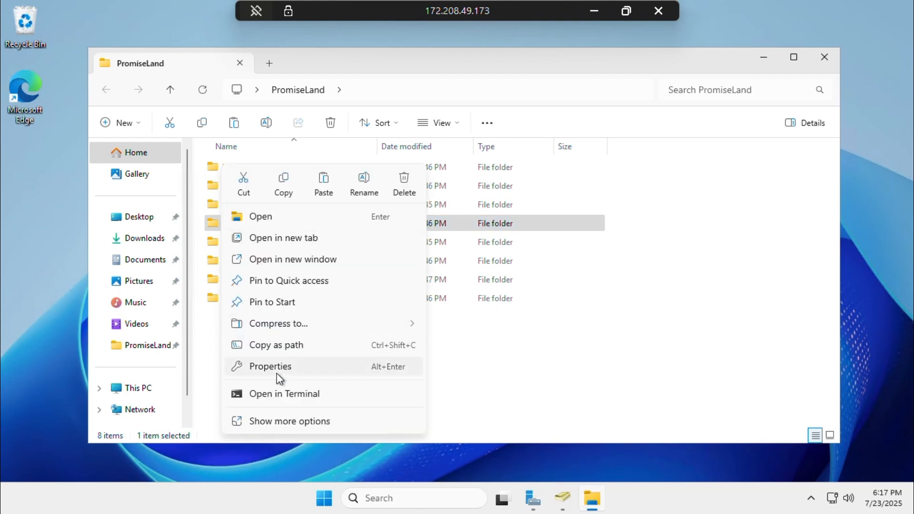
pyautogui.click(277, 374)
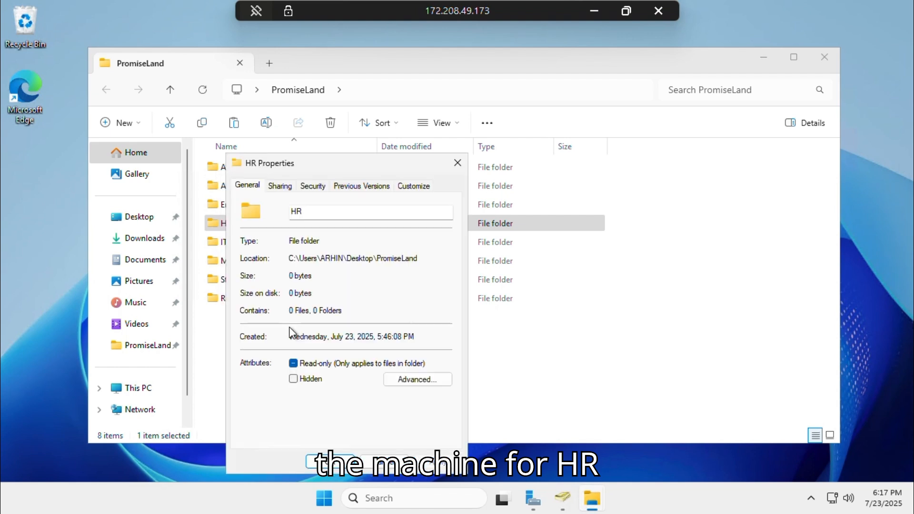
pyautogui.click(303, 185)
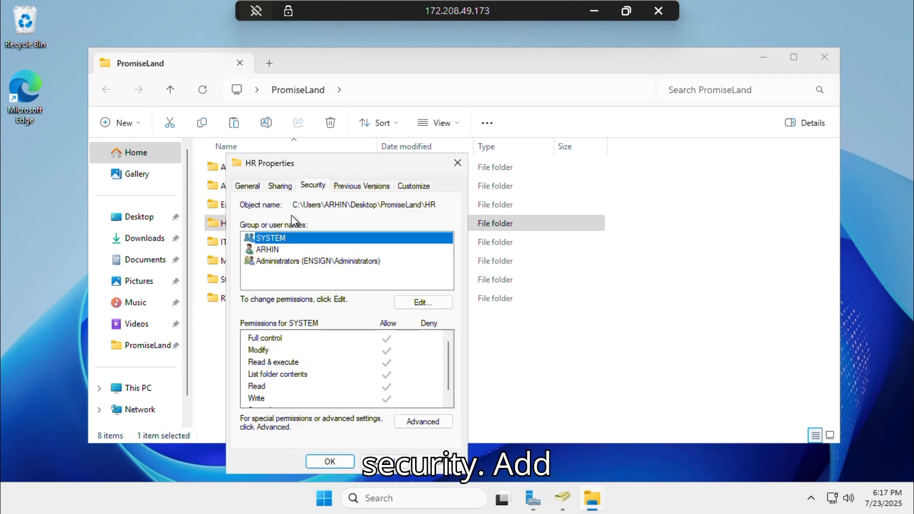
pyautogui.click(415, 307)
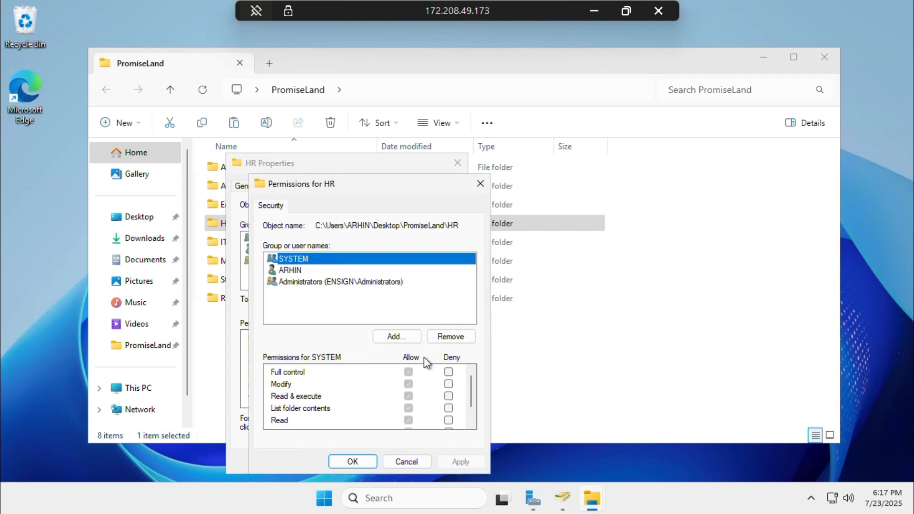
pyautogui.click(398, 337)
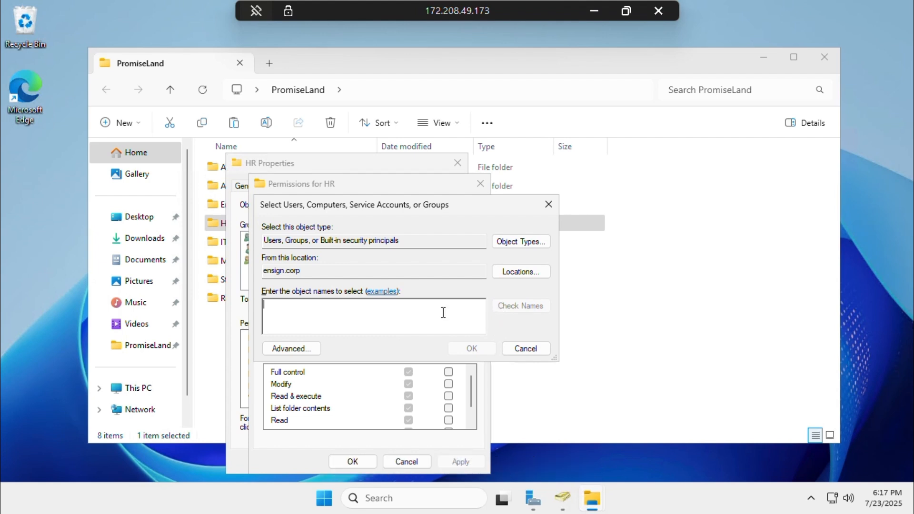
pyautogui.write('Sal')
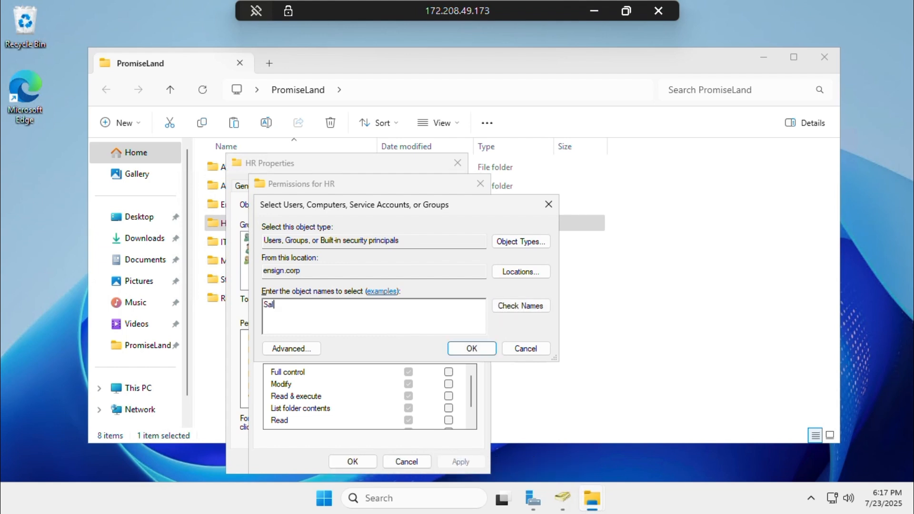
pyautogui.write('ly')
pyautogui.click(533, 303)
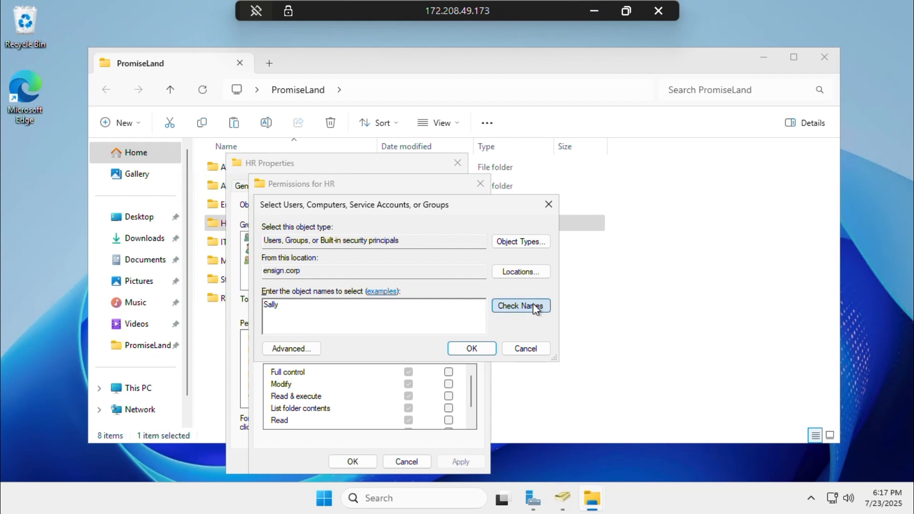
pyautogui.click(487, 353)
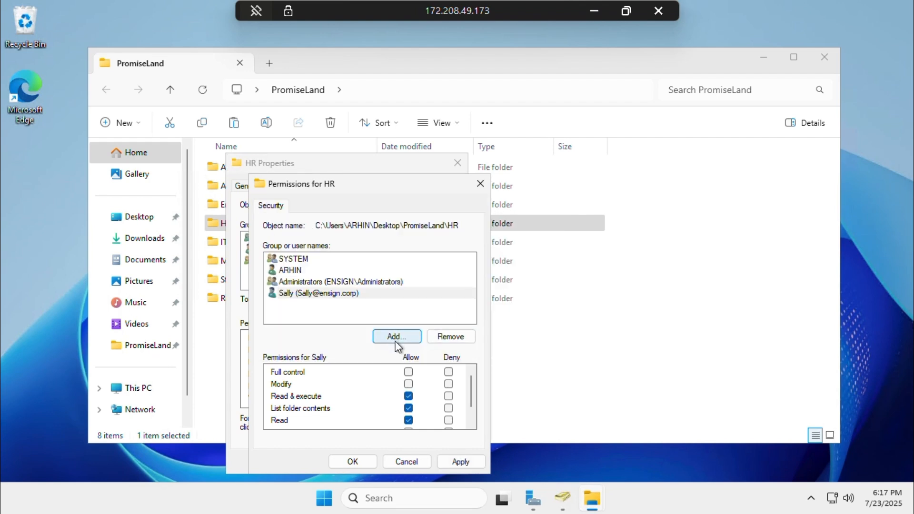
pyautogui.click(408, 372)
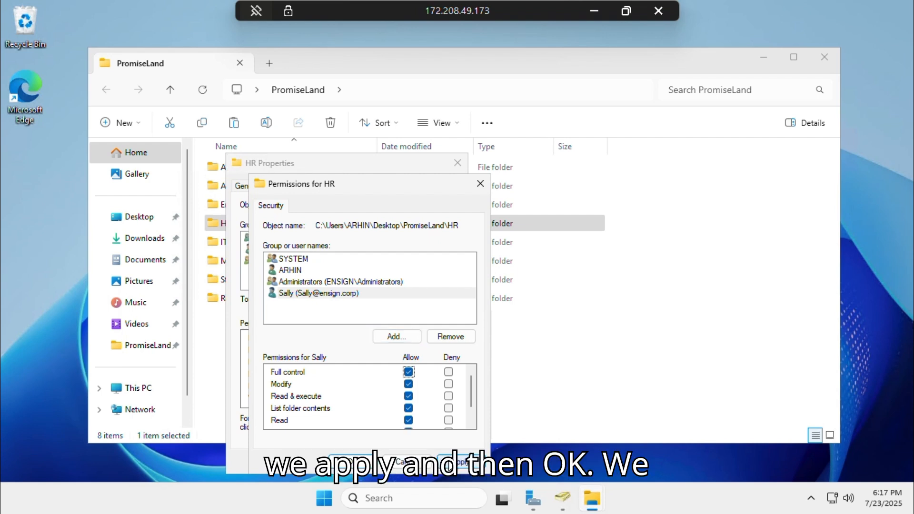
pyautogui.click(450, 467)
pyautogui.click(351, 461)
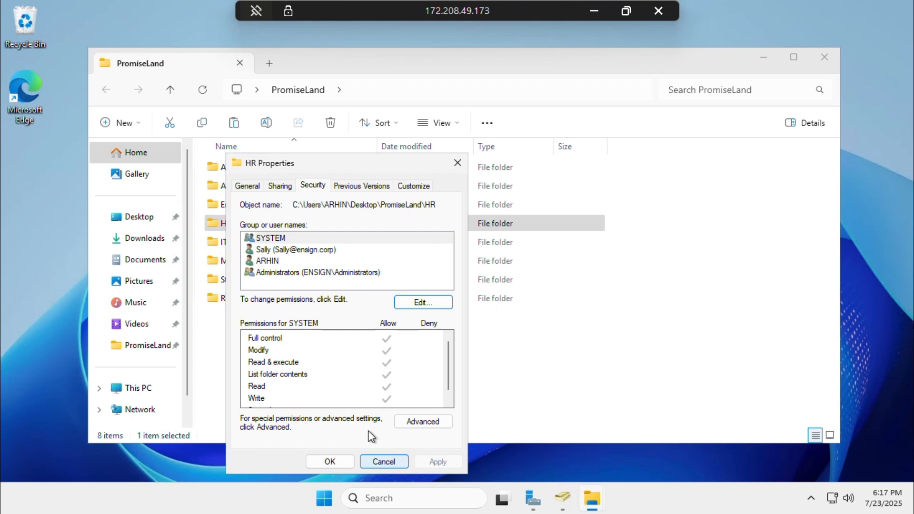
# Close the HR properties and open the IT folder's Security settings
pyautogui.click(333, 462)
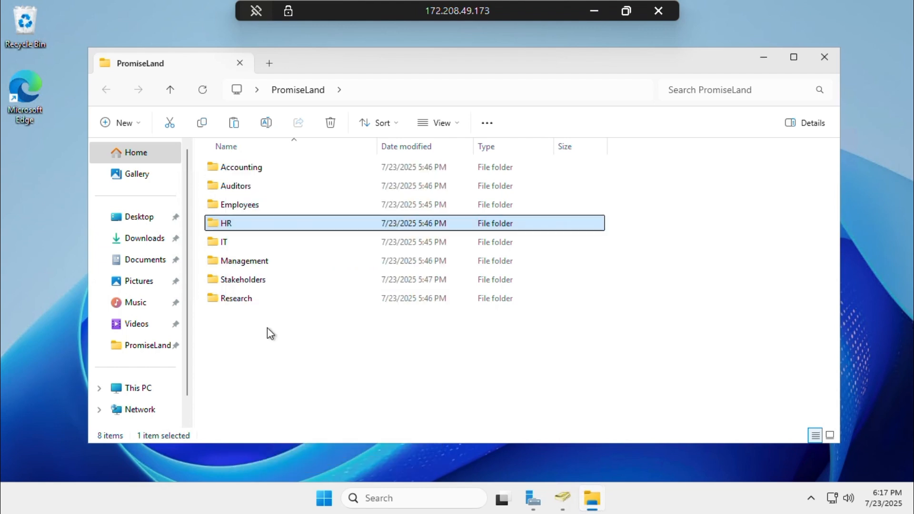
pyautogui.click(224, 243)
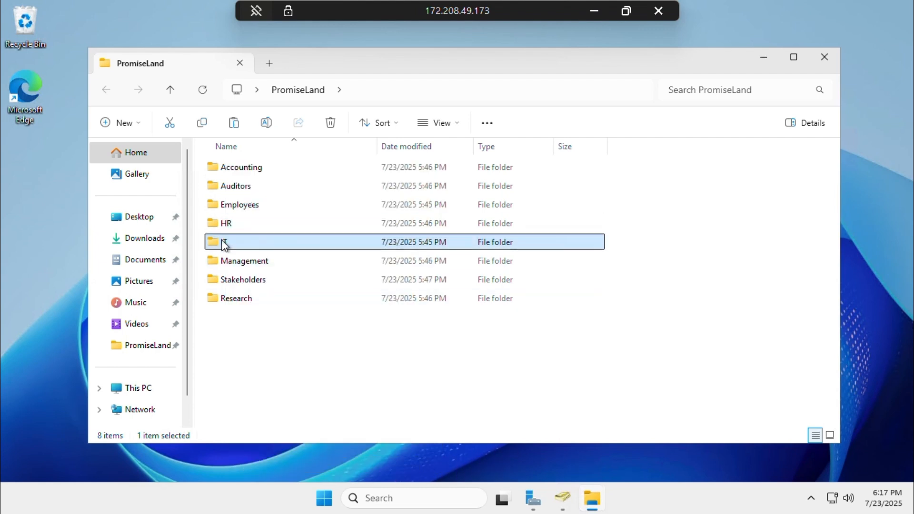
pyautogui.rightClick(224, 242)
pyautogui.click(271, 368)
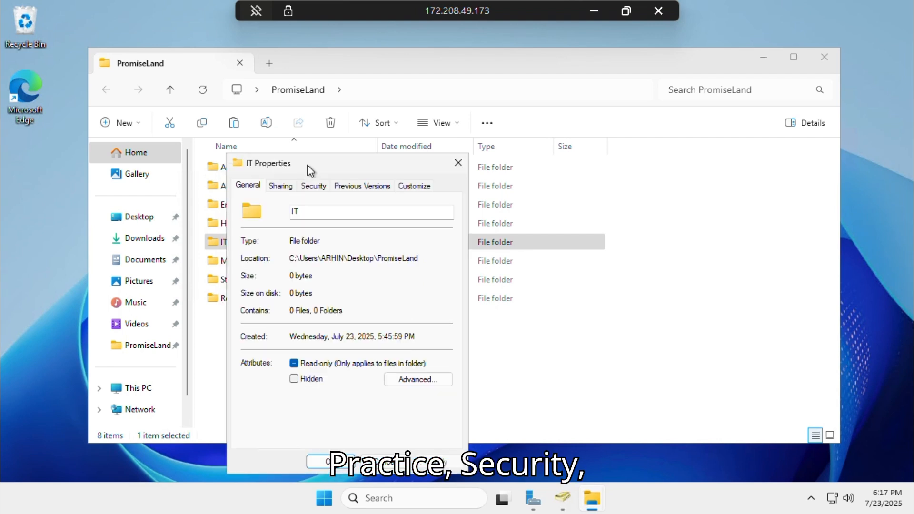
pyautogui.click(327, 187)
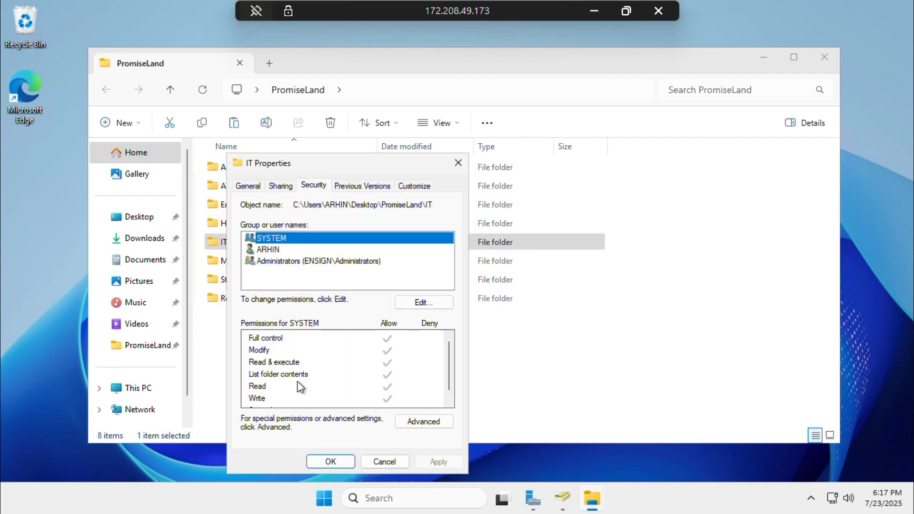
# Grant a domain user Full control of the IT folder, apply, and close both dialogs
pyautogui.click(412, 306)
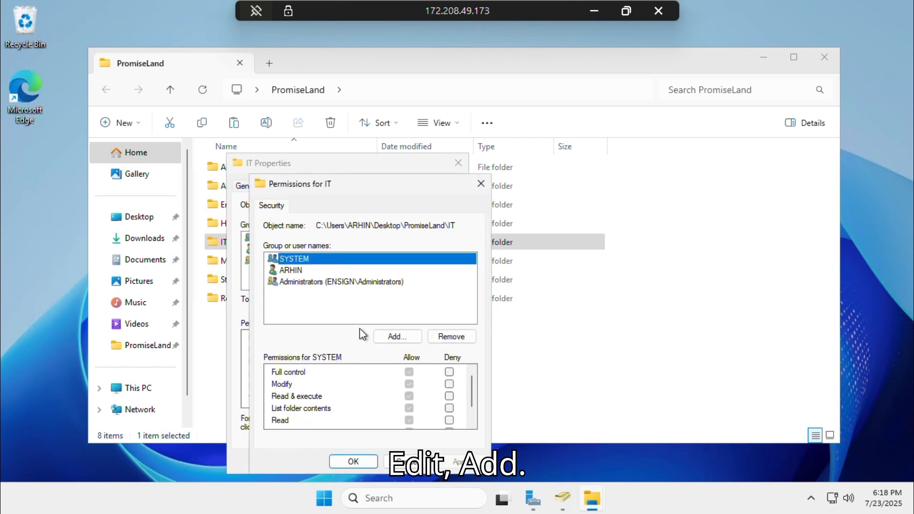
pyautogui.click(395, 338)
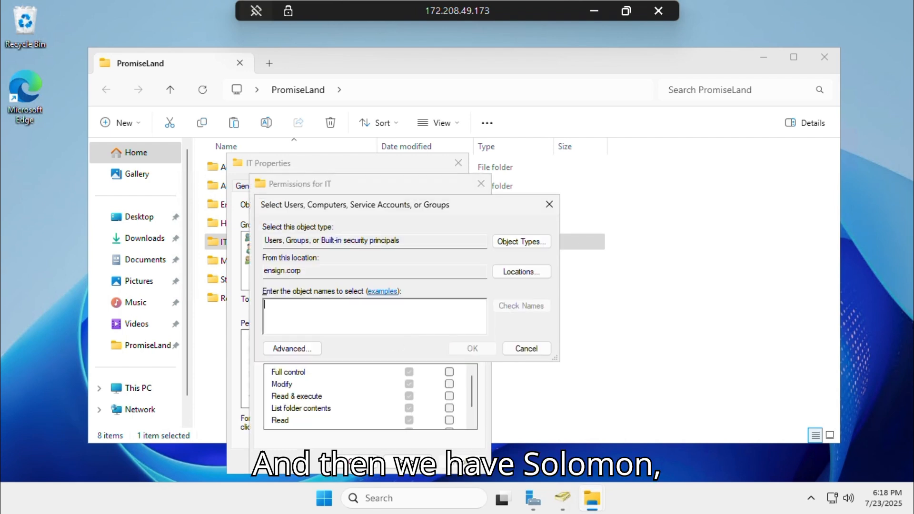
pyautogui.write('Solom')
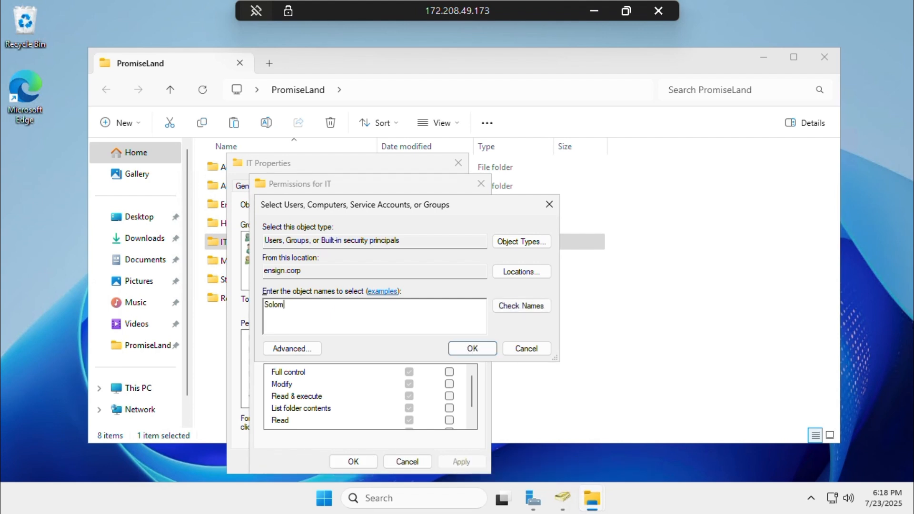
pyautogui.write('on')
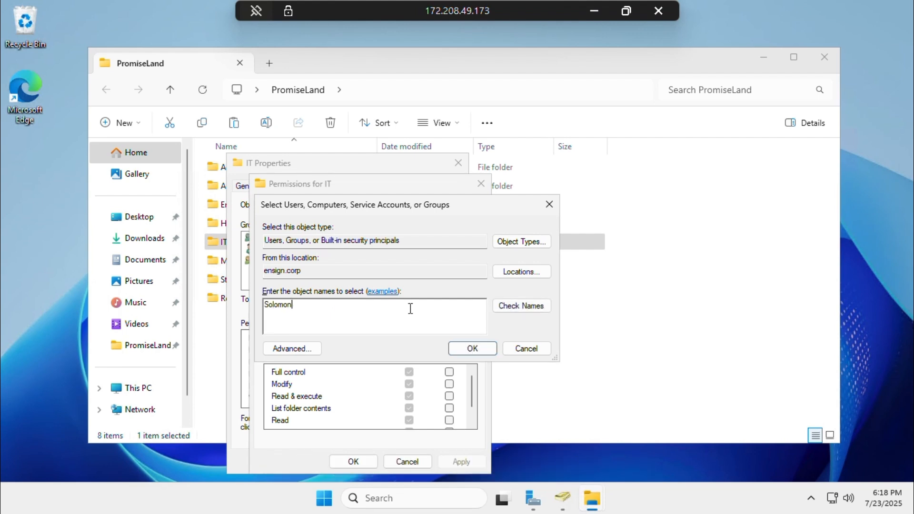
pyautogui.click(507, 310)
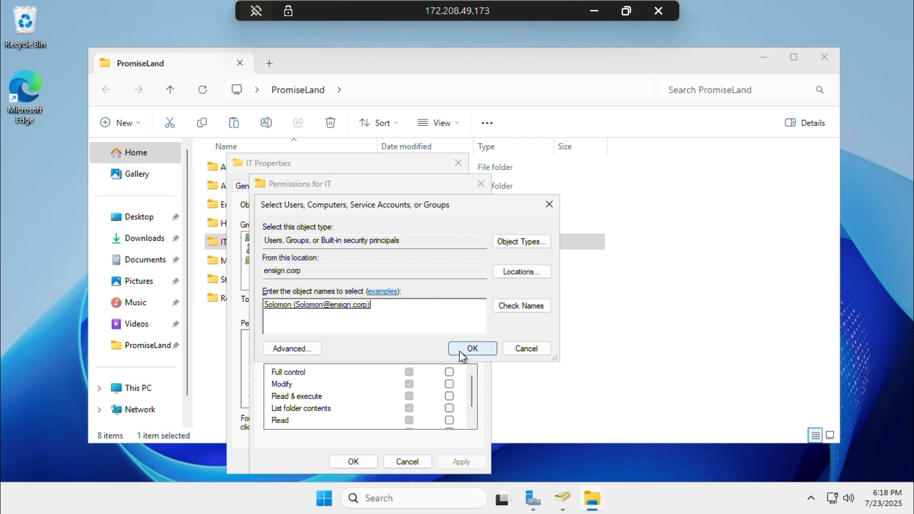
pyautogui.click(459, 350)
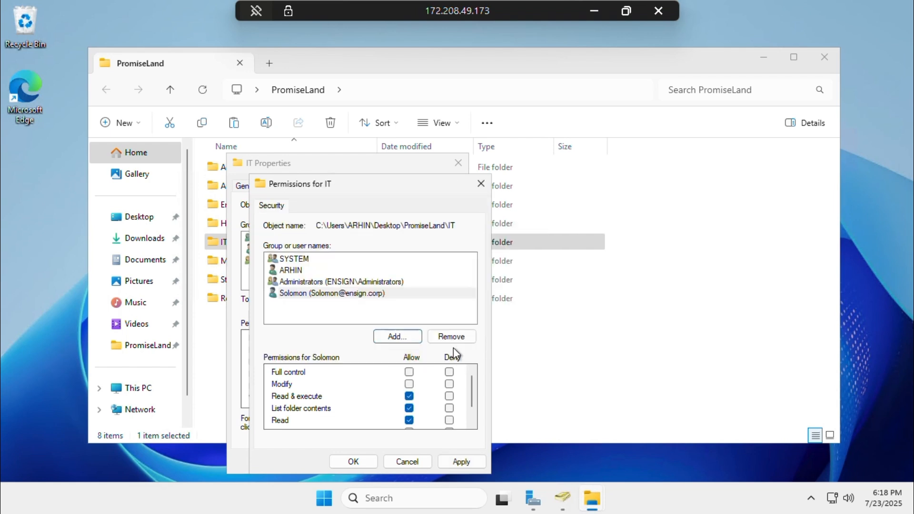
pyautogui.click(409, 373)
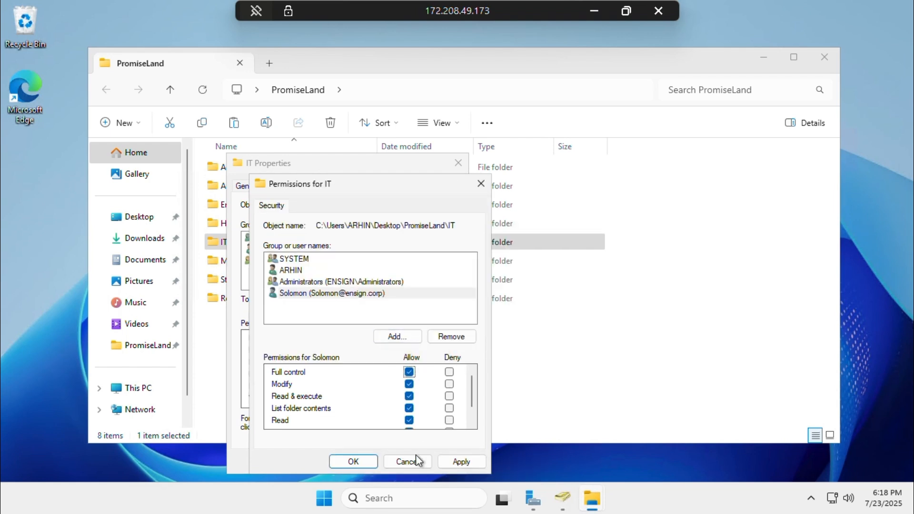
pyautogui.click(455, 463)
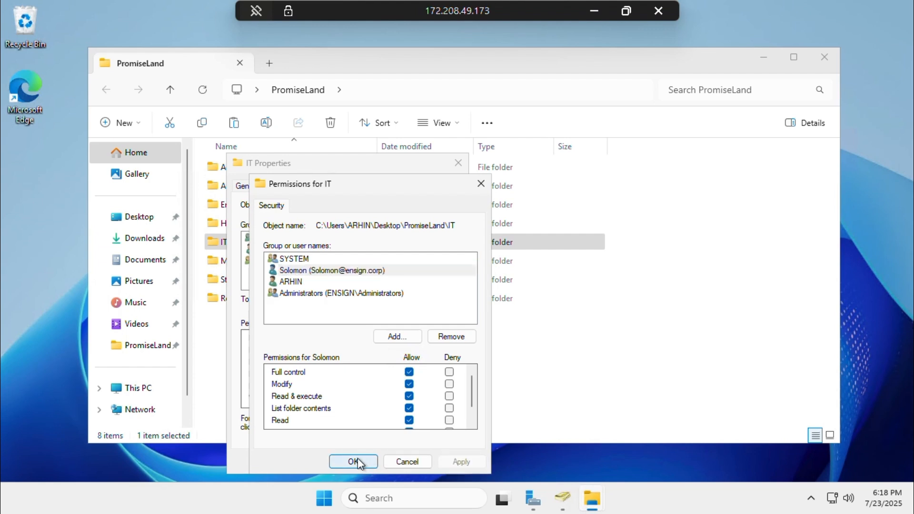
pyautogui.click(356, 462)
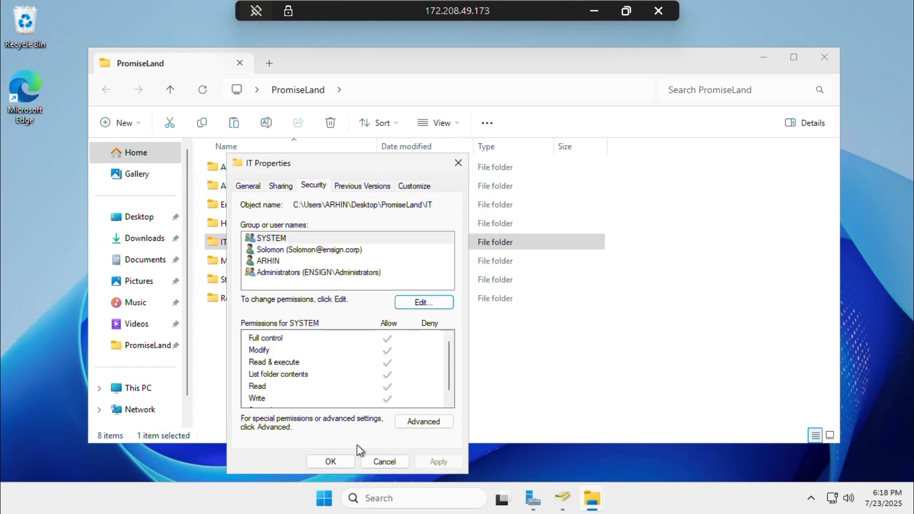
pyautogui.click(319, 459)
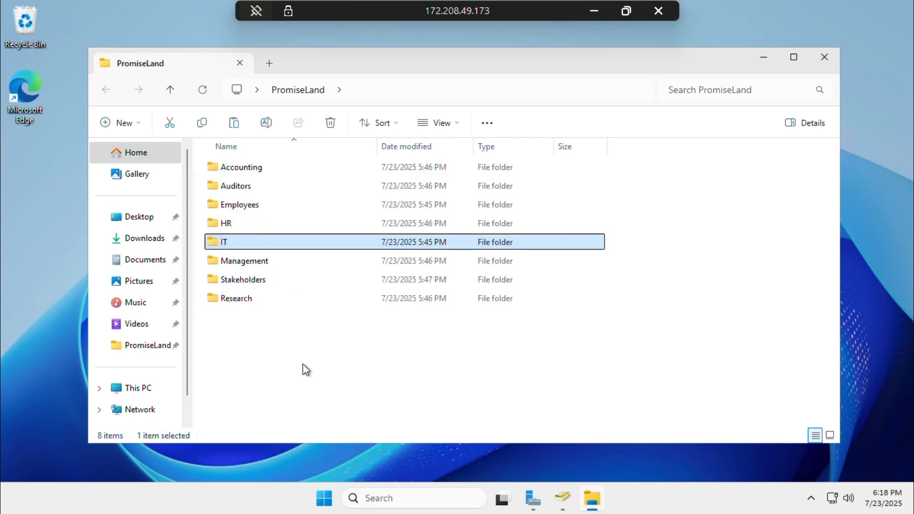
# Open the permissions editor on the Management folder's Security tab
pyautogui.click(241, 261)
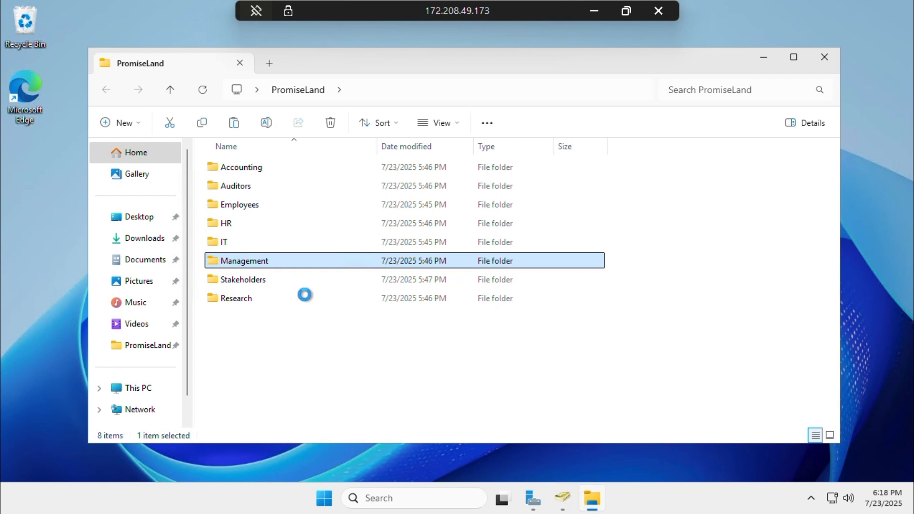
pyautogui.hotkey('shift', 'F10')
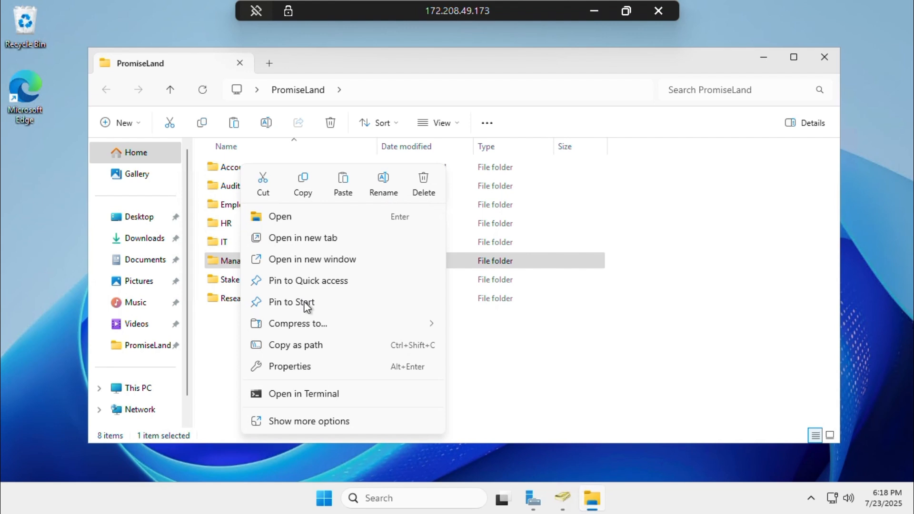
pyautogui.click(294, 372)
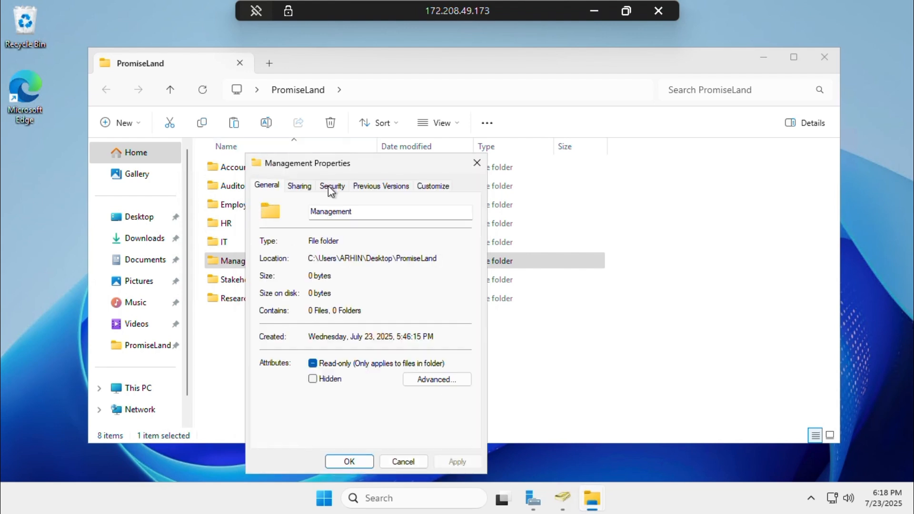
pyautogui.click(328, 186)
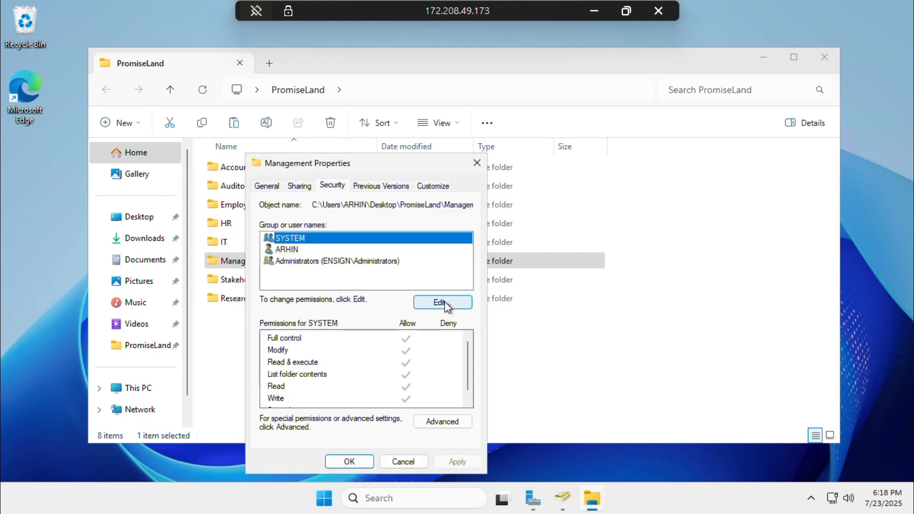
pyautogui.click(445, 303)
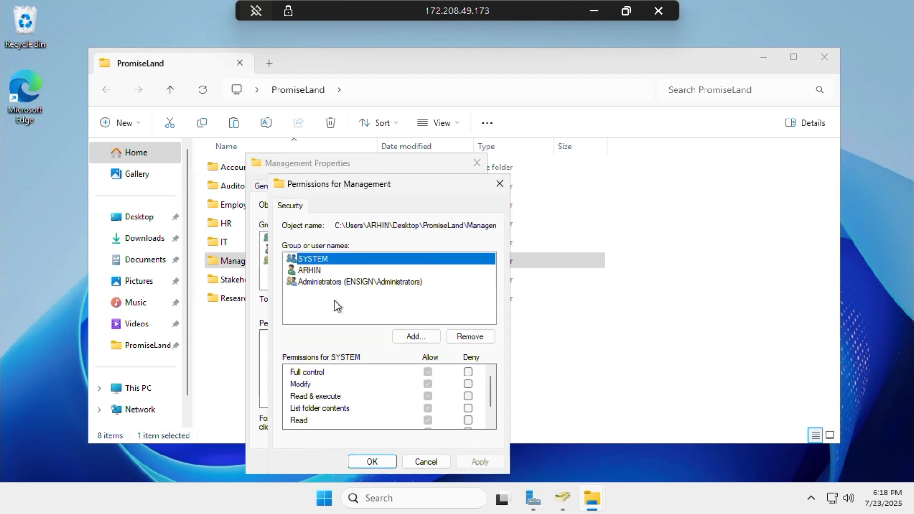
# Add a domain user to the Management permissions list after checking the name
pyautogui.click(420, 340)
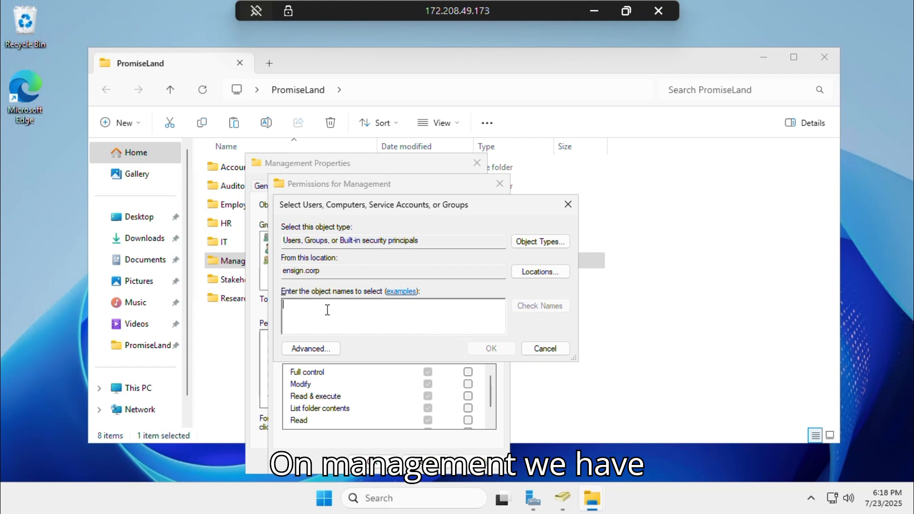
pyautogui.write('Spencer')
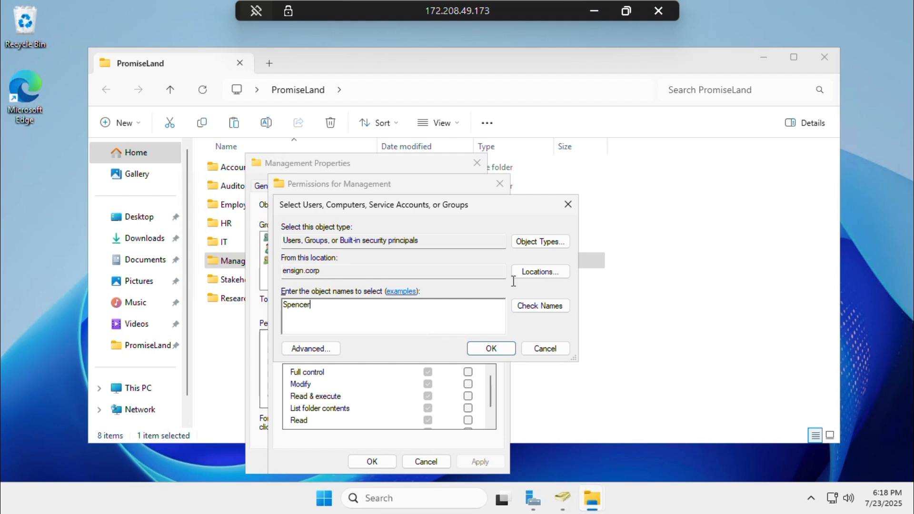
pyautogui.click(530, 307)
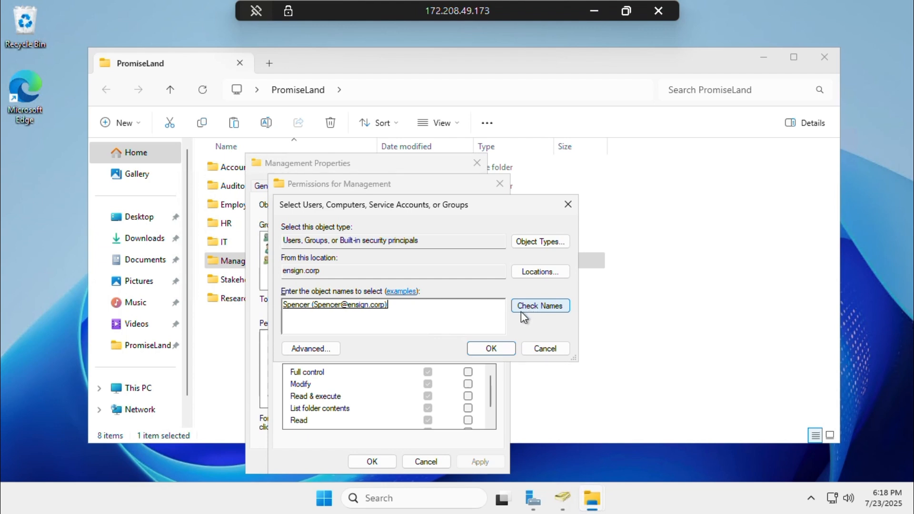
pyautogui.click(493, 351)
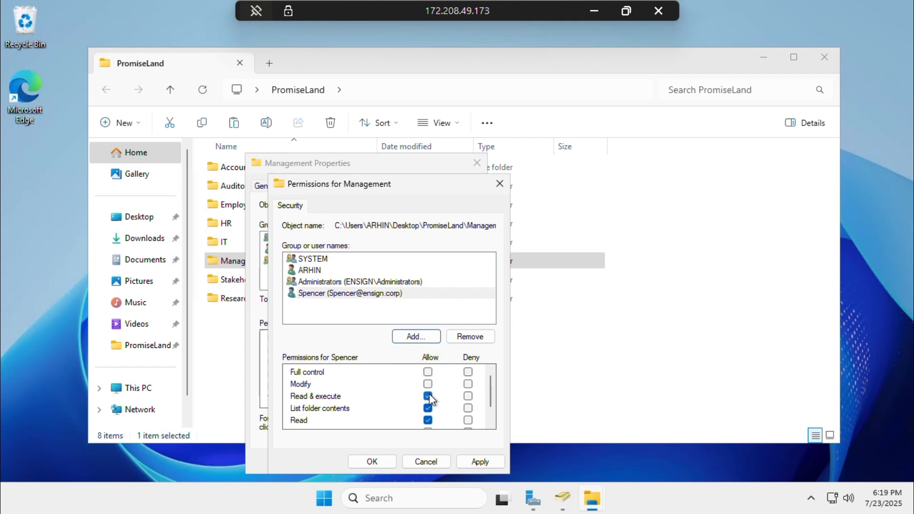
# Allow Write and remove List folder contents for that user, then apply
pyautogui.scroll(-1, 430, 399)
pyautogui.click(428, 410)
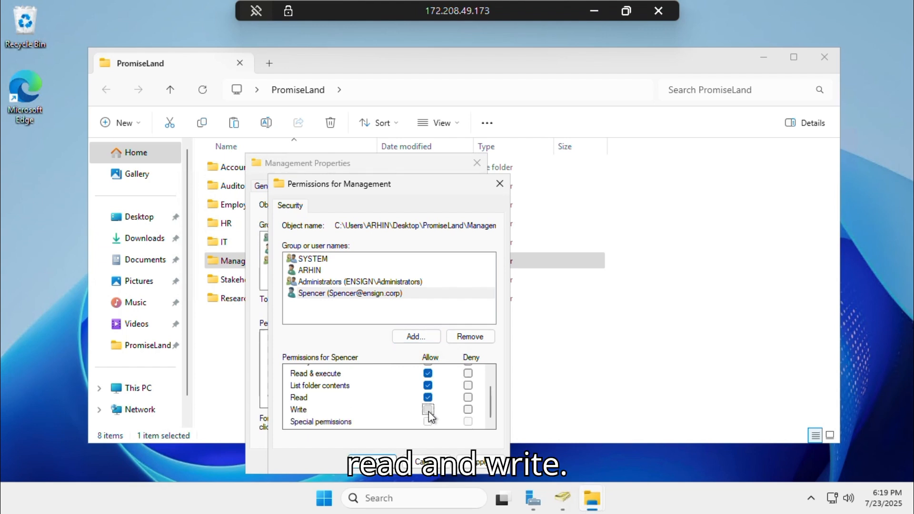
pyautogui.click(428, 385)
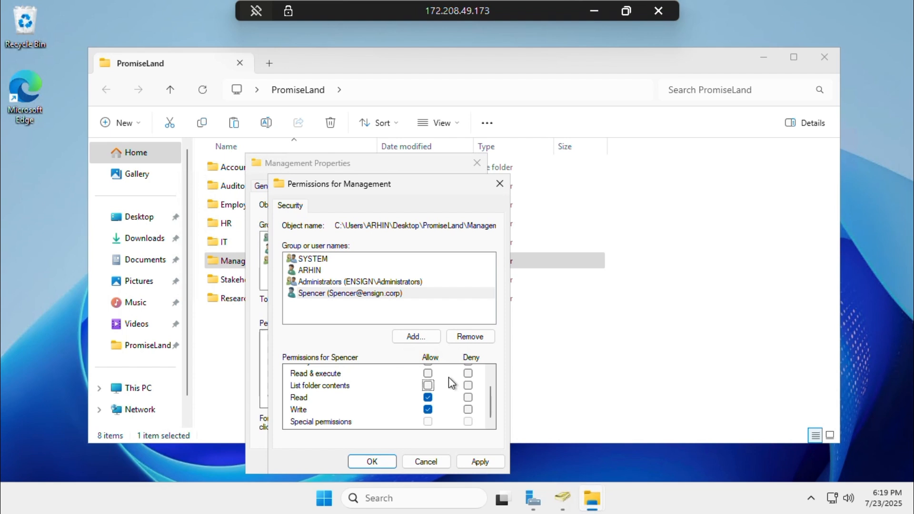
pyautogui.scroll(1, 449, 377)
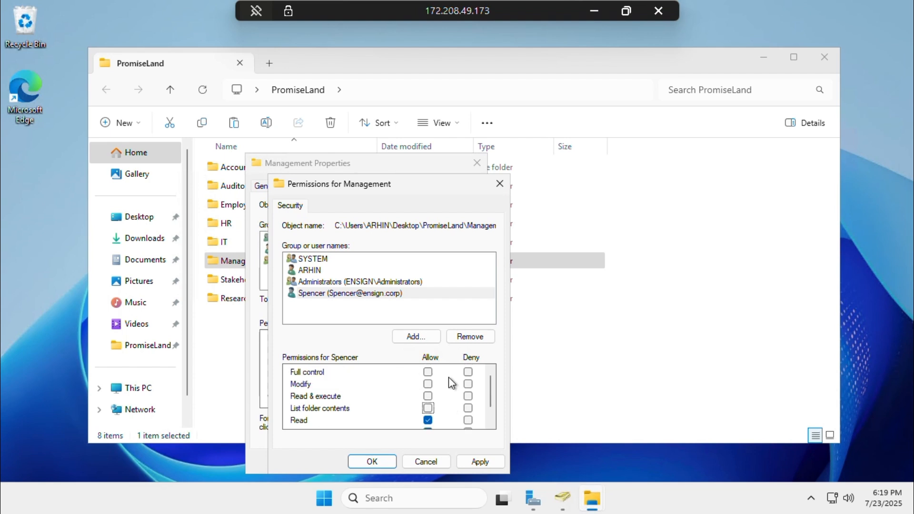
pyautogui.click(473, 461)
pyautogui.click(375, 462)
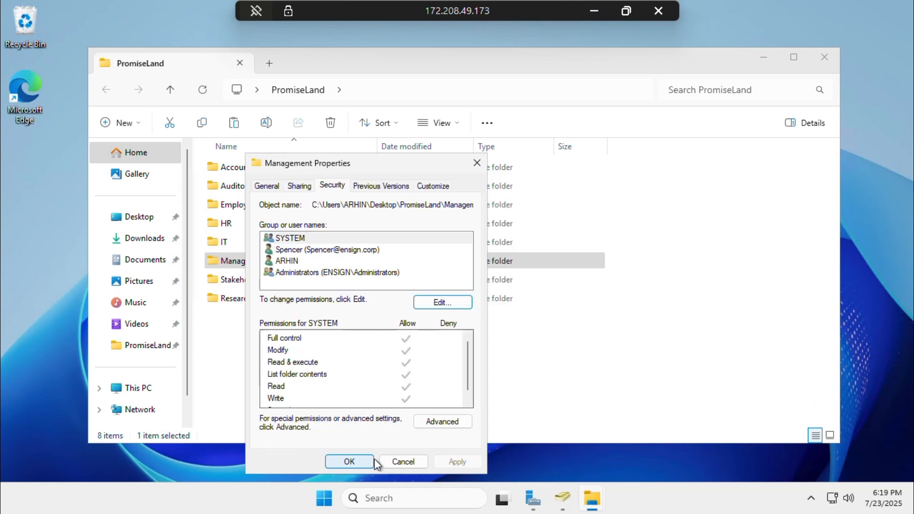
# Add a second domain user to the Management permissions list
pyautogui.click(435, 305)
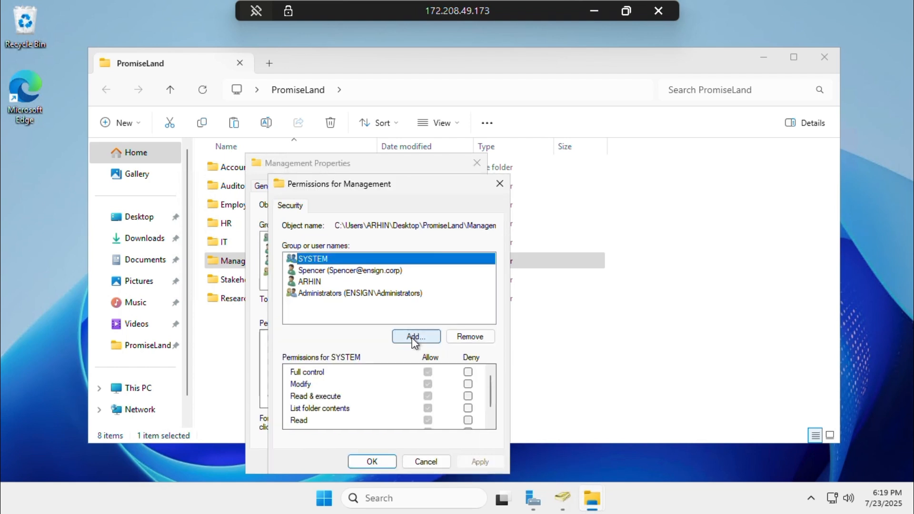
pyautogui.click(412, 338)
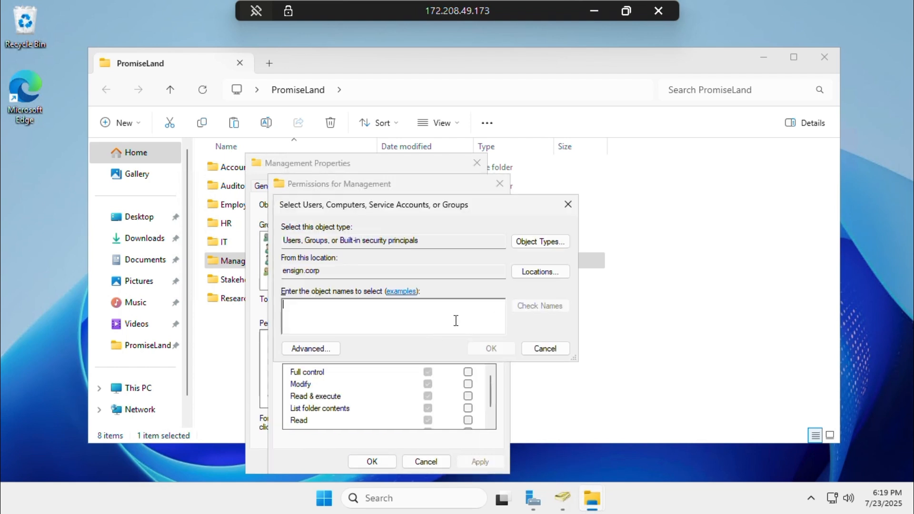
pyautogui.write('F')
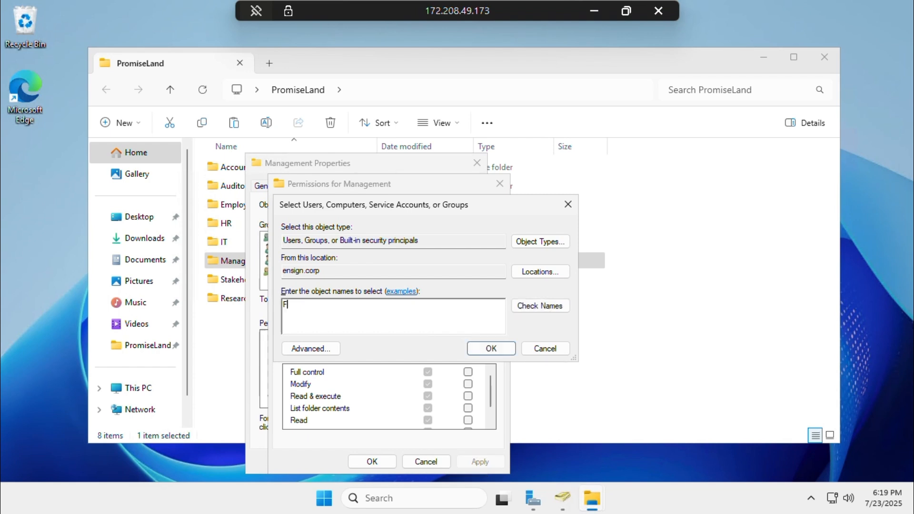
pyautogui.write('rank')
pyautogui.click(538, 307)
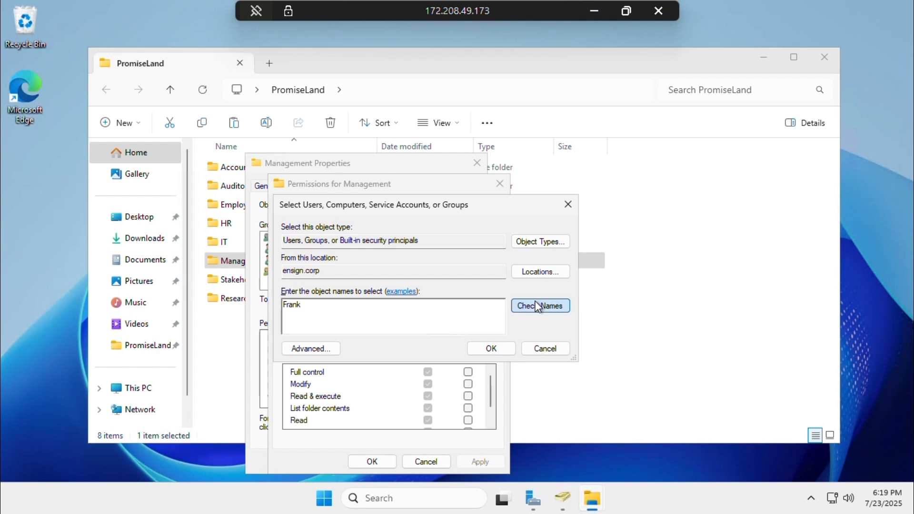
pyautogui.click(501, 347)
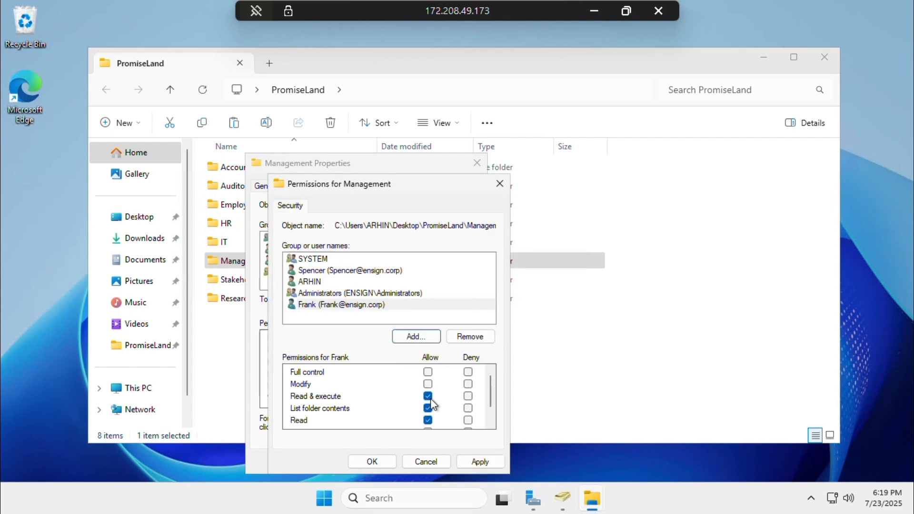
# Untick Read & execute and List folder contents, allow Write, and apply
pyautogui.click(430, 399)
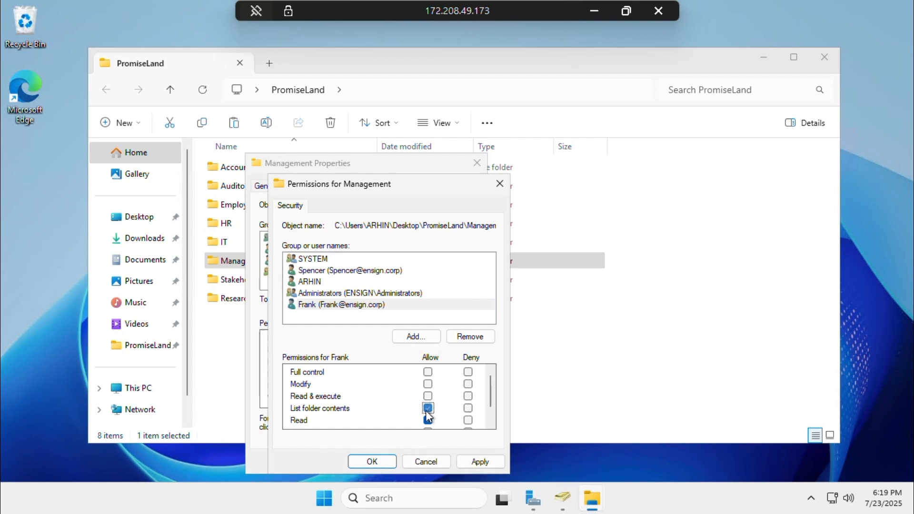
pyautogui.click(428, 408)
pyautogui.scroll(-1, 427, 410)
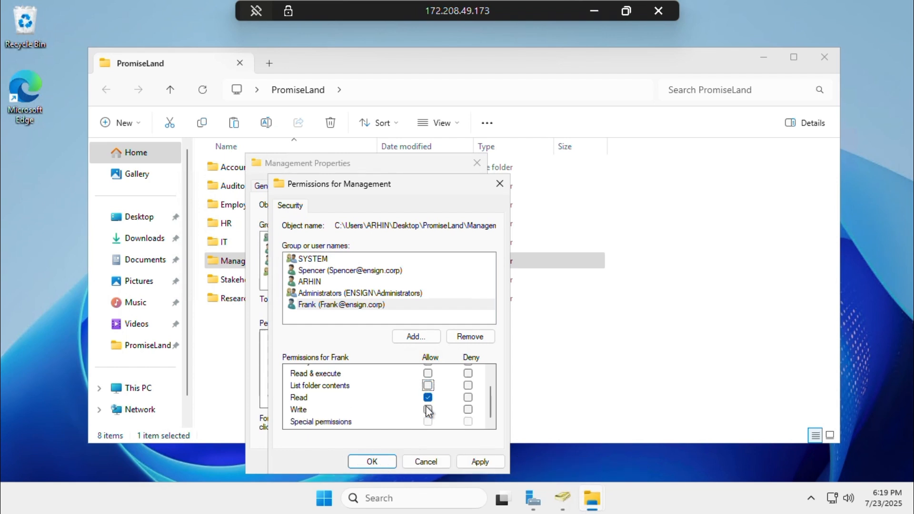
pyautogui.click(426, 407)
pyautogui.click(480, 462)
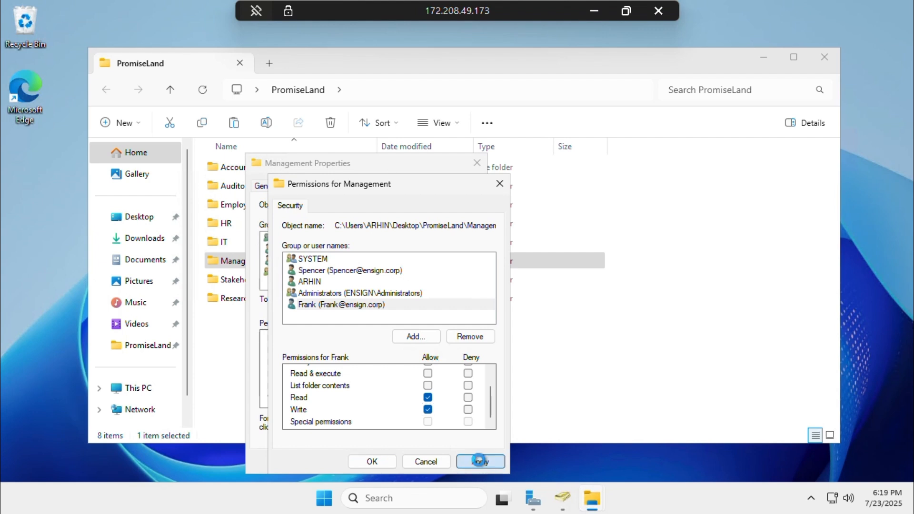
pyautogui.click(381, 460)
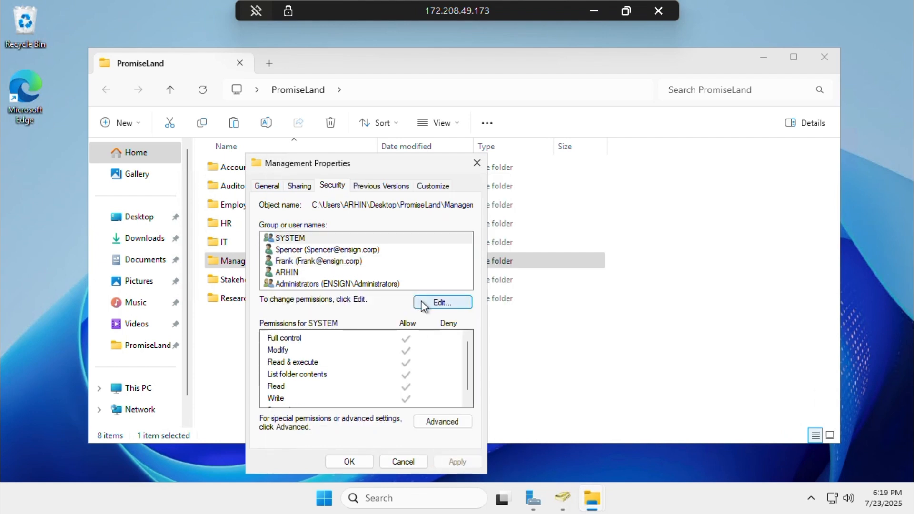
# Add a third domain user to the Management permissions list
pyautogui.click(419, 303)
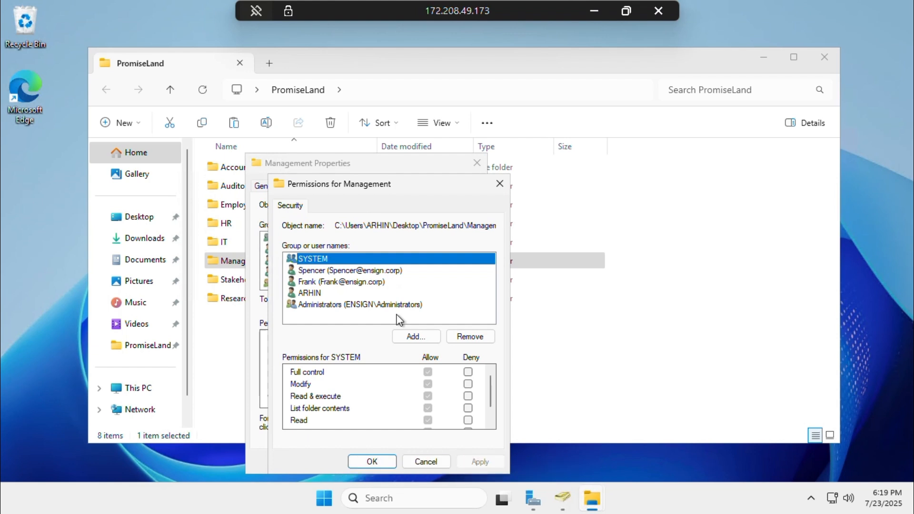
pyautogui.click(413, 336)
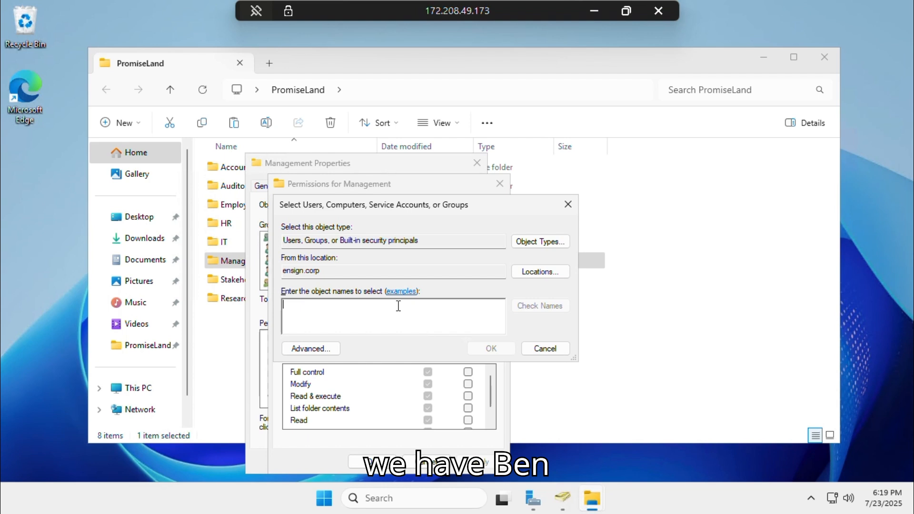
pyautogui.write('Ben')
pyautogui.click(535, 307)
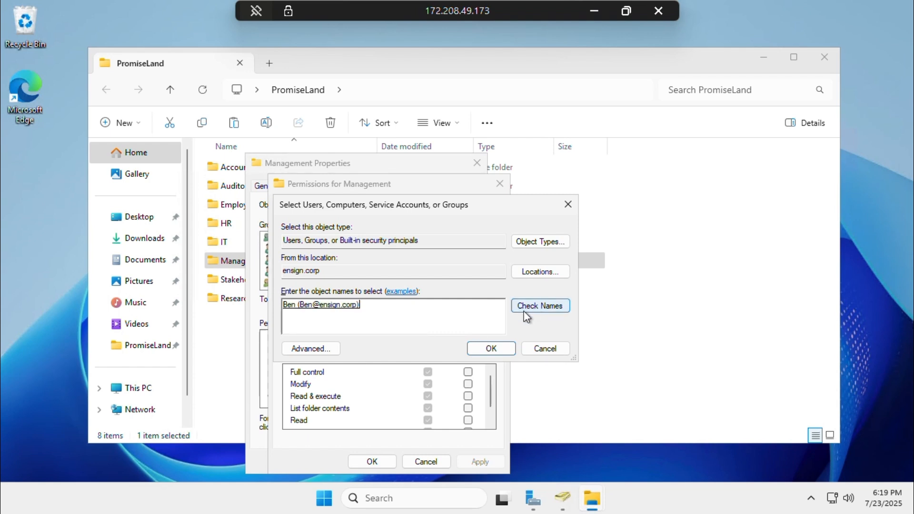
pyautogui.click(486, 347)
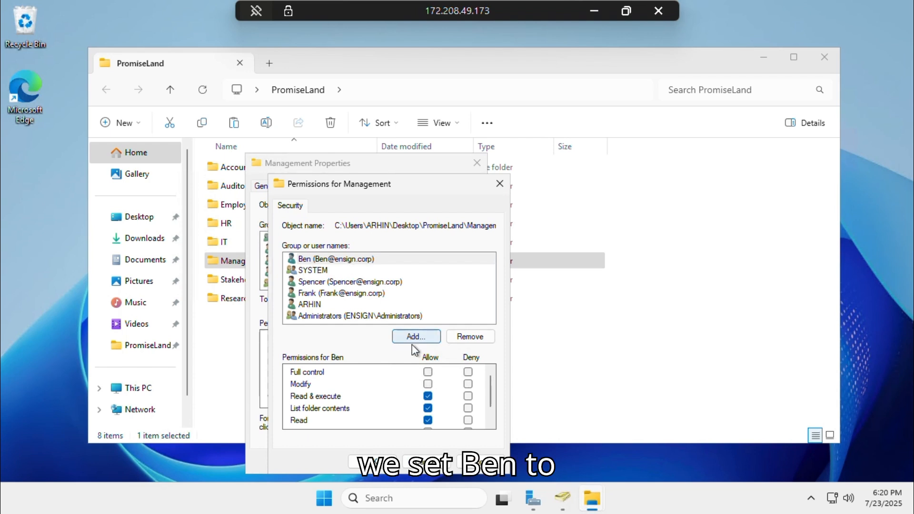
# Limit that user to Read and Write, then close the Management properties
pyautogui.click(428, 397)
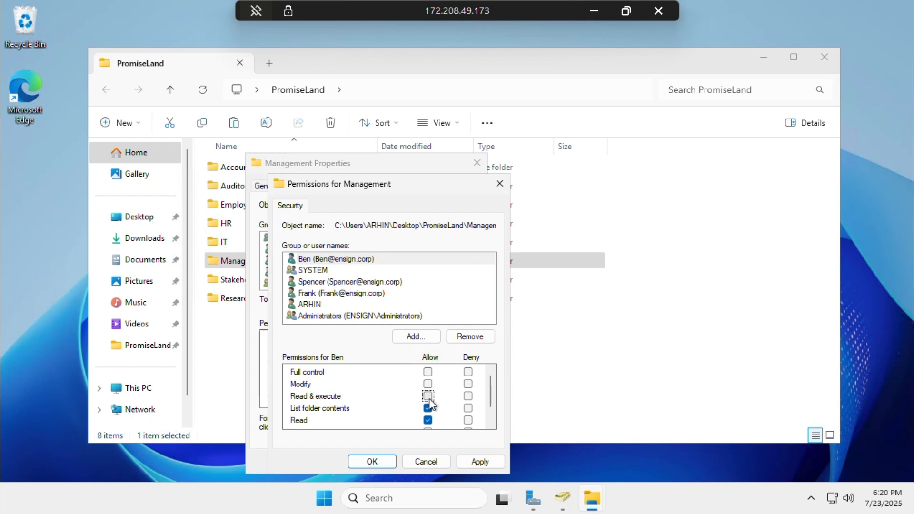
pyautogui.click(428, 408)
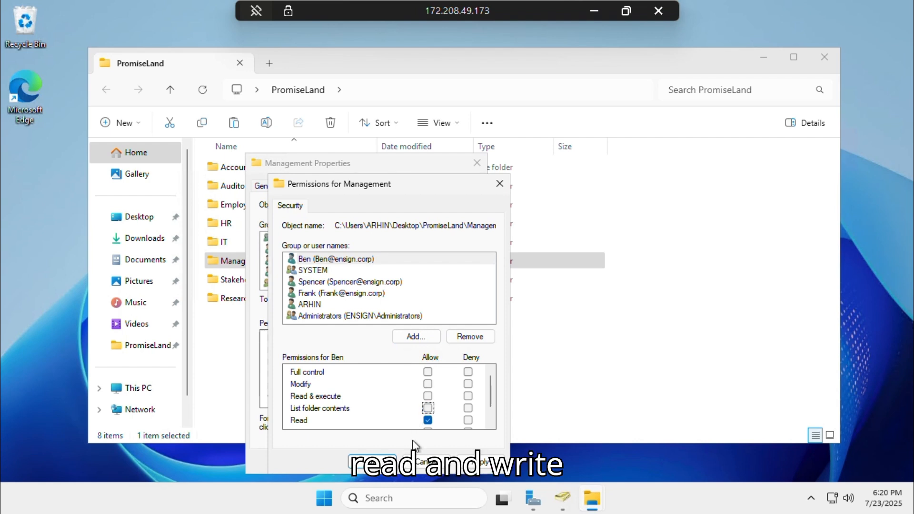
pyautogui.scroll(-1, 414, 396)
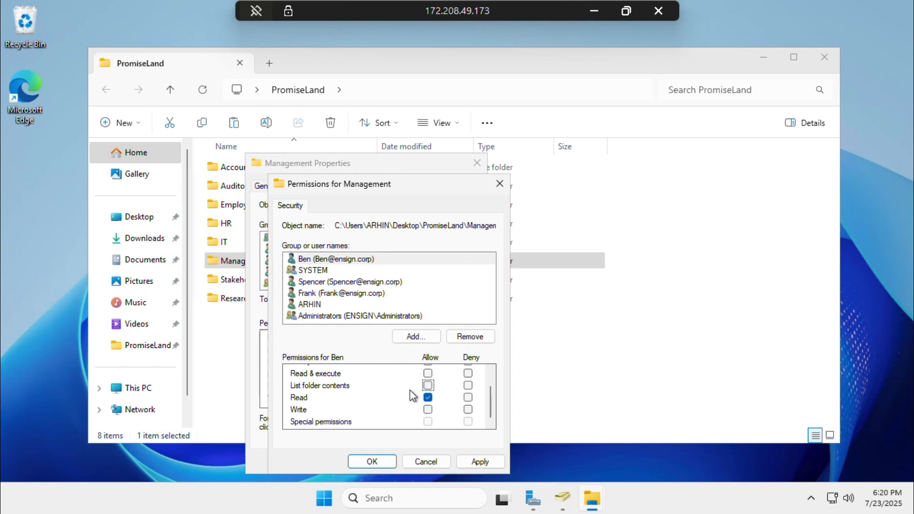
pyautogui.click(428, 409)
pyautogui.click(382, 462)
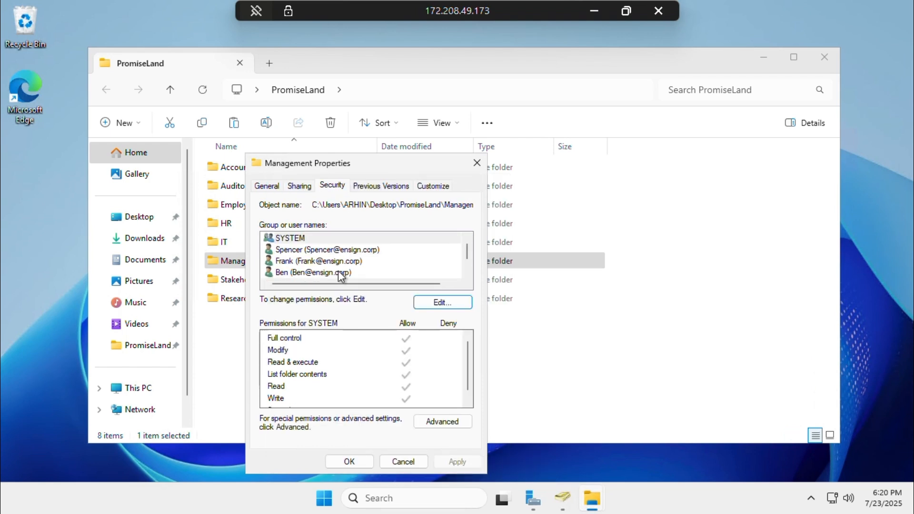
pyautogui.click(361, 460)
# Open the permissions editor on the Stakeholders folder's Security tab
pyautogui.click(254, 282)
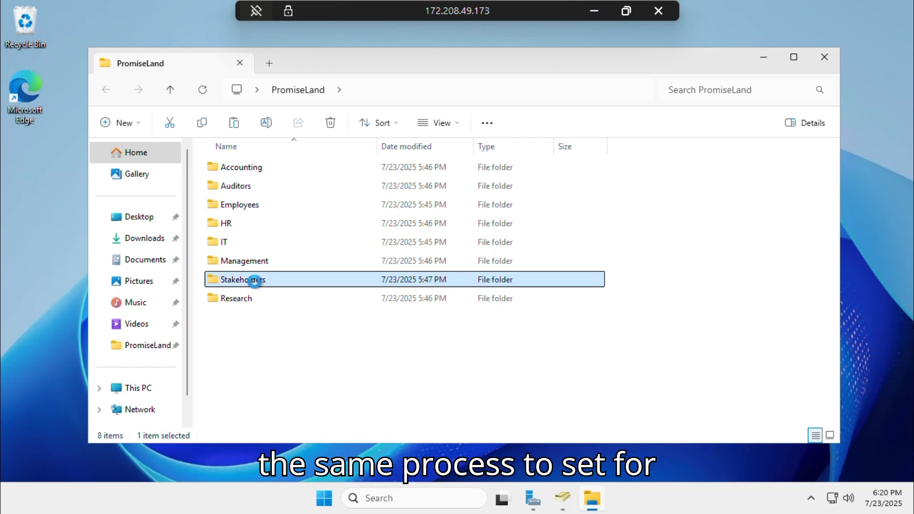
pyautogui.rightClick(254, 282)
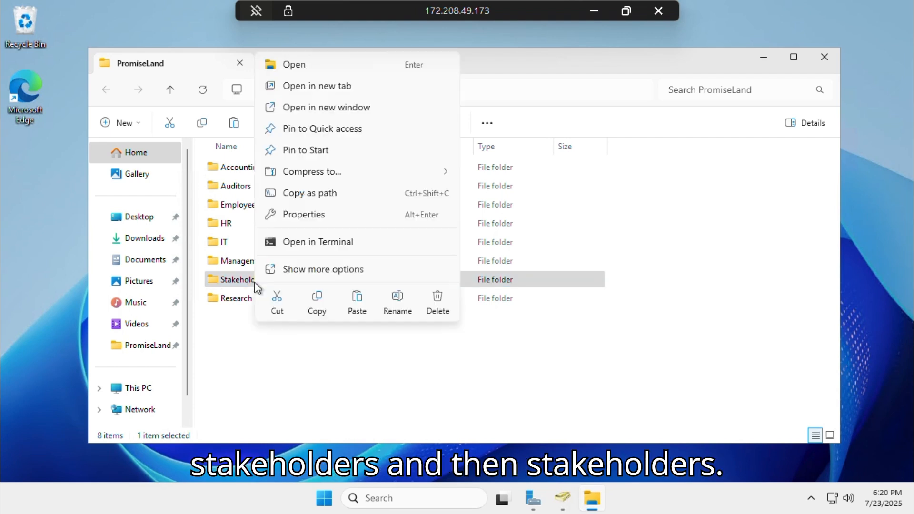
pyautogui.click(333, 220)
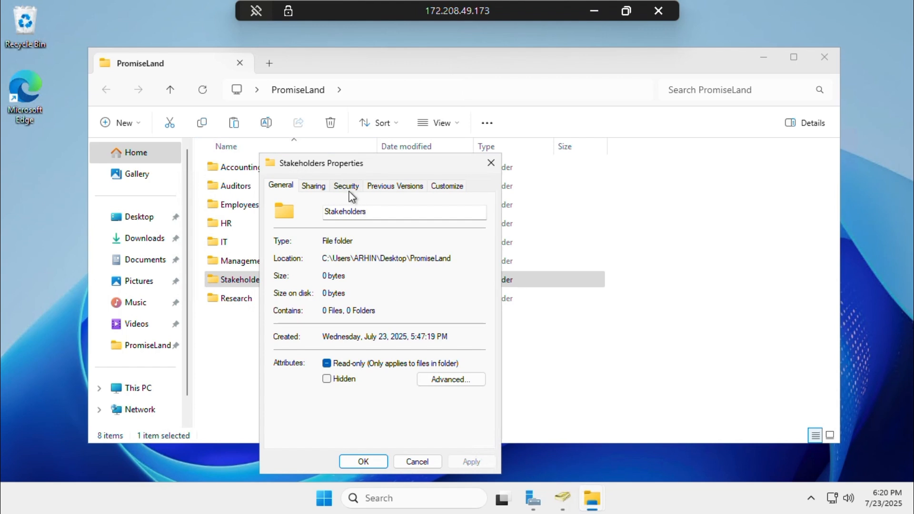
pyautogui.click(348, 188)
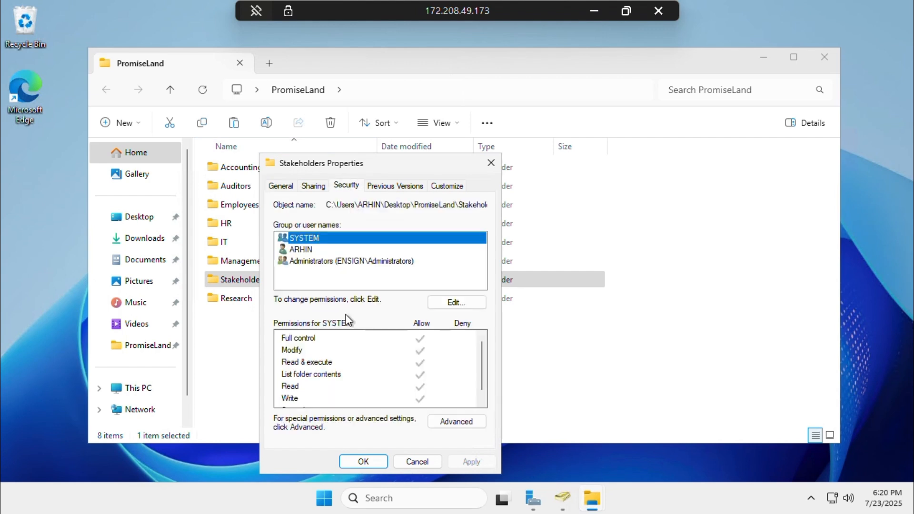
pyautogui.click(444, 304)
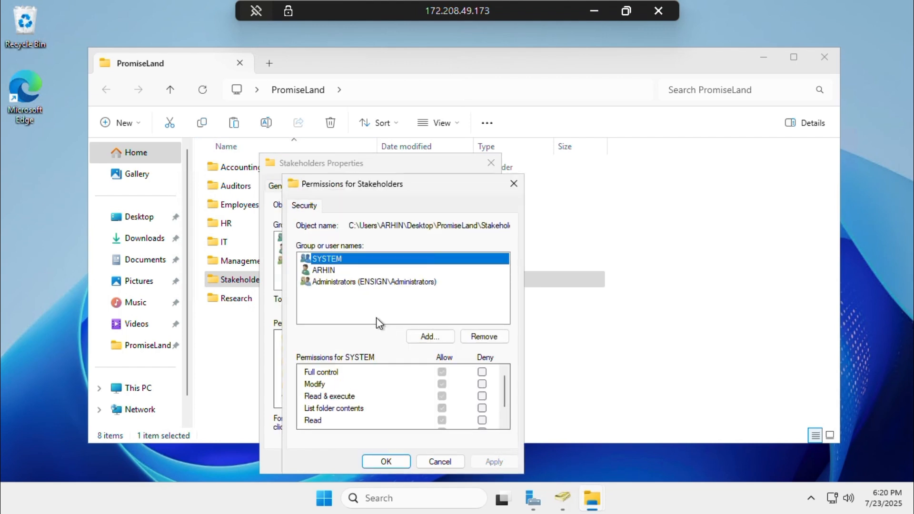
# Add a domain user with Modify allowed and save the permissions
pyautogui.click(431, 336)
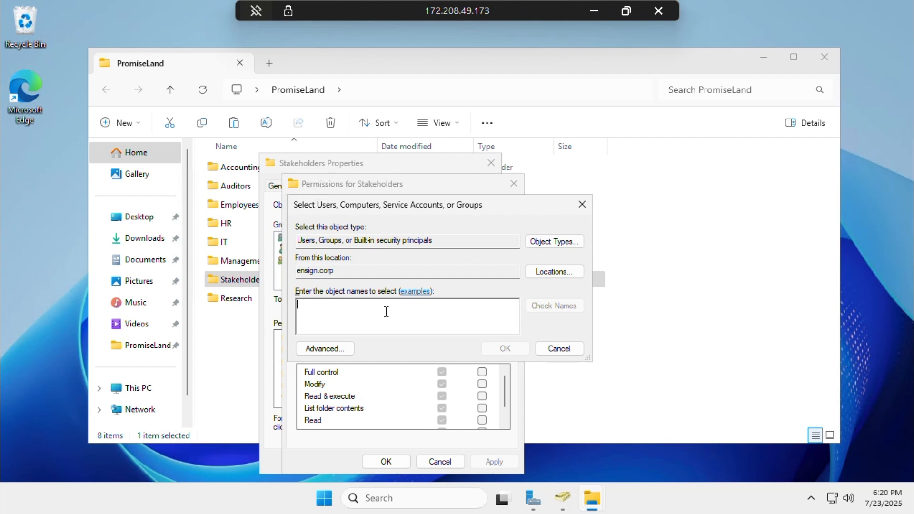
pyautogui.write('Ted')
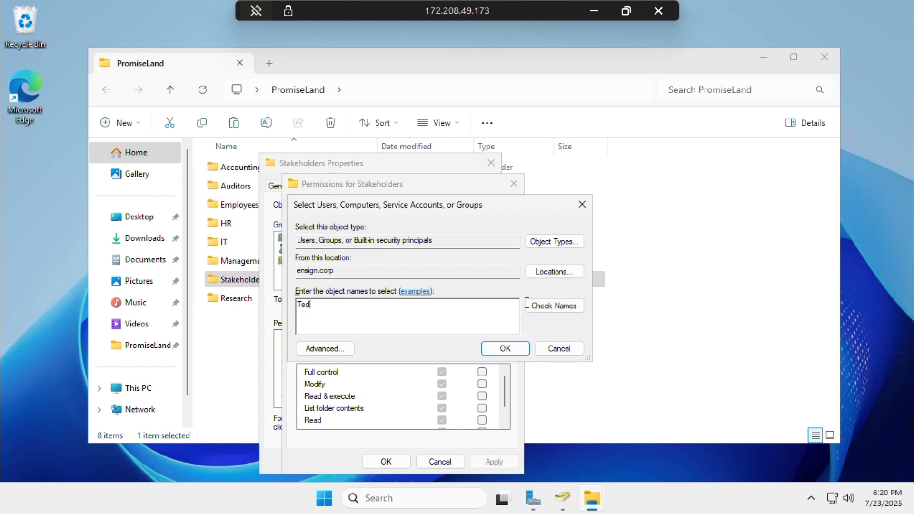
pyautogui.click(536, 307)
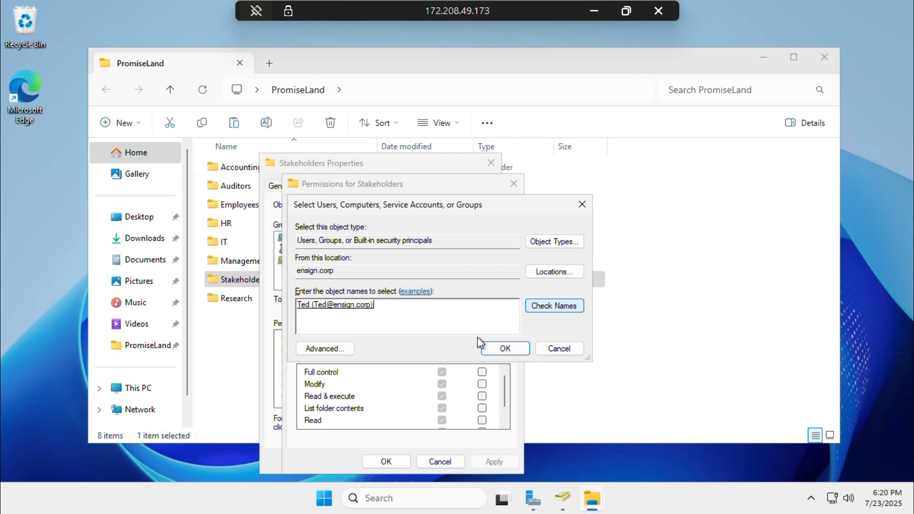
pyautogui.click(506, 348)
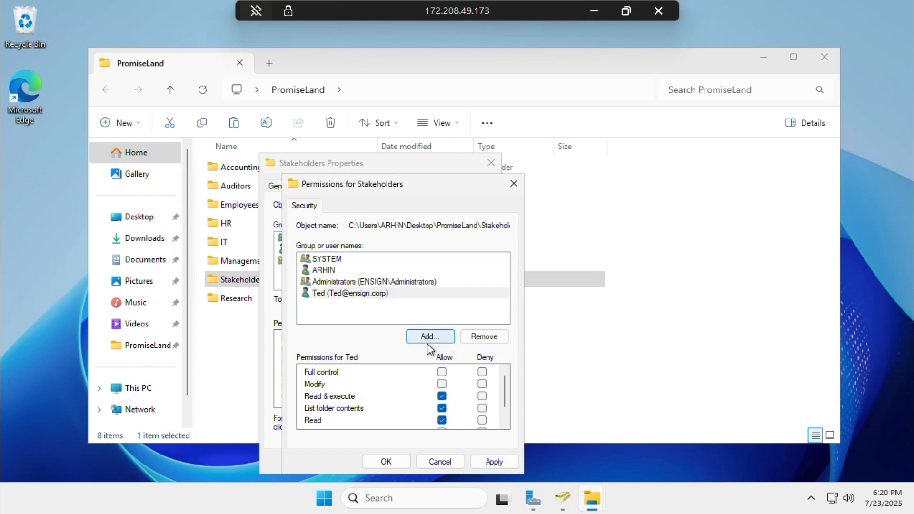
pyautogui.click(442, 385)
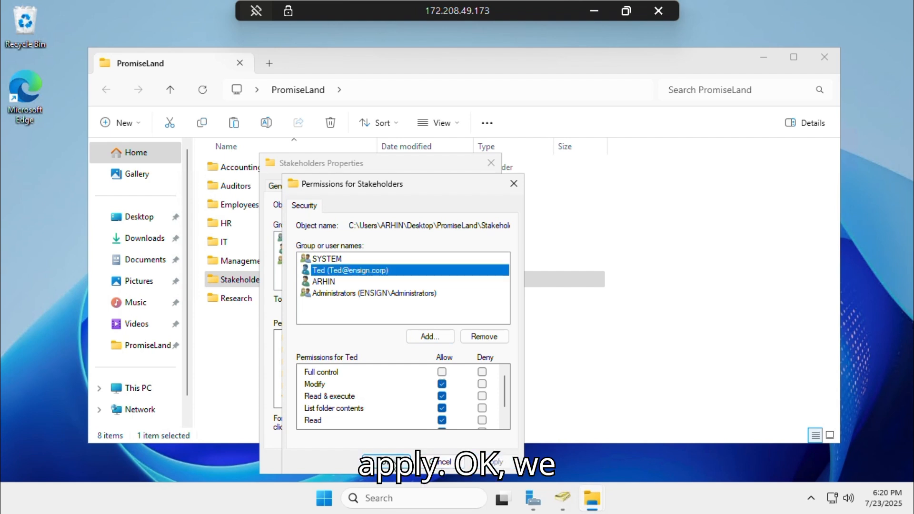
pyautogui.click(394, 464)
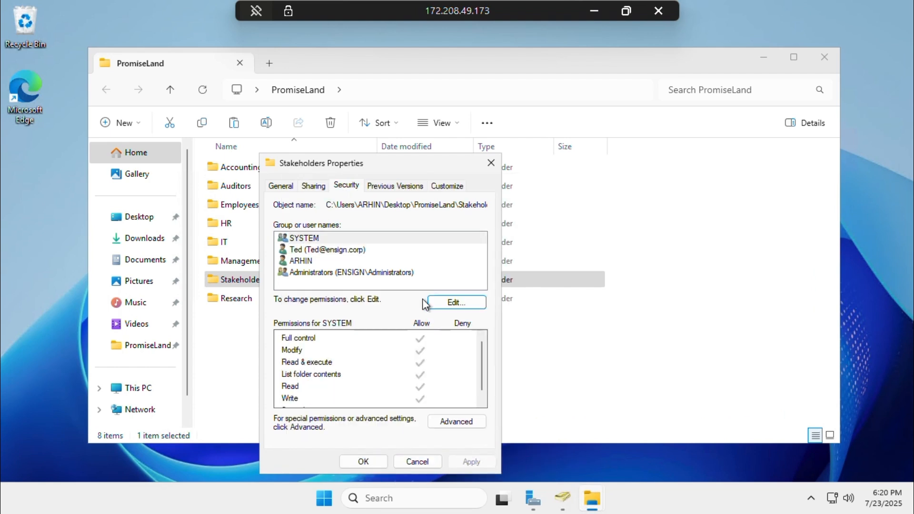
# Add another checked domain user to Stakeholders with Modify allowed, and apply
pyautogui.click(436, 303)
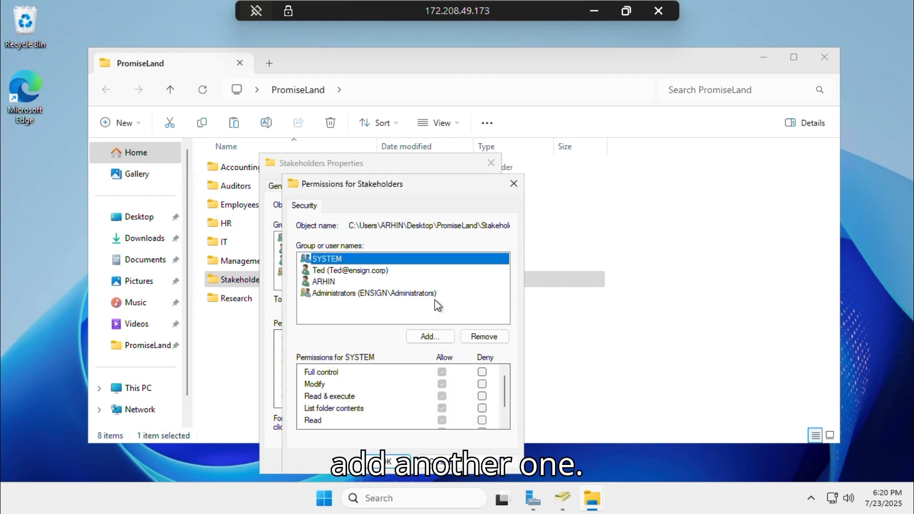
pyautogui.click(436, 335)
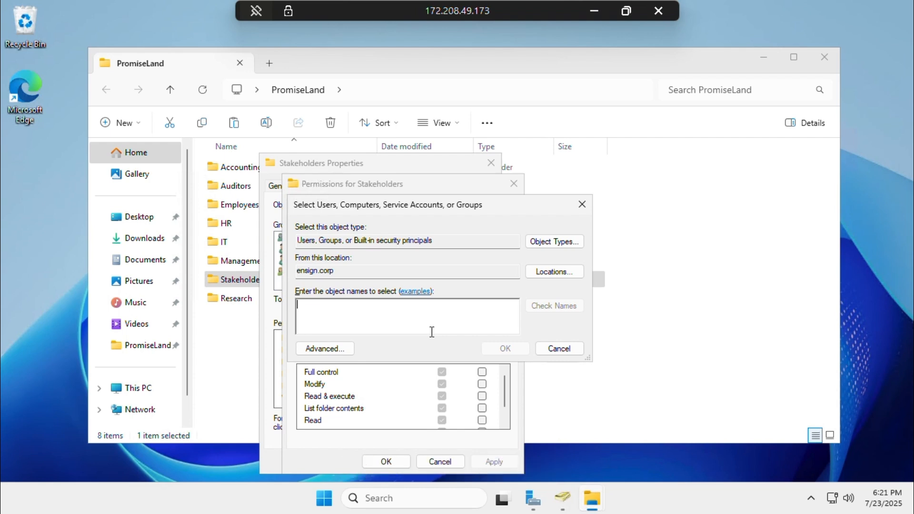
pyautogui.write('Bruce')
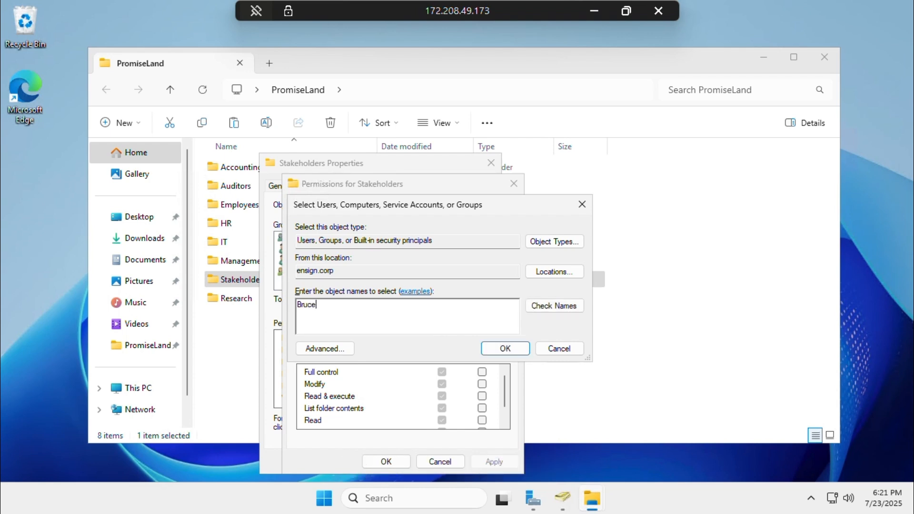
pyautogui.click(549, 308)
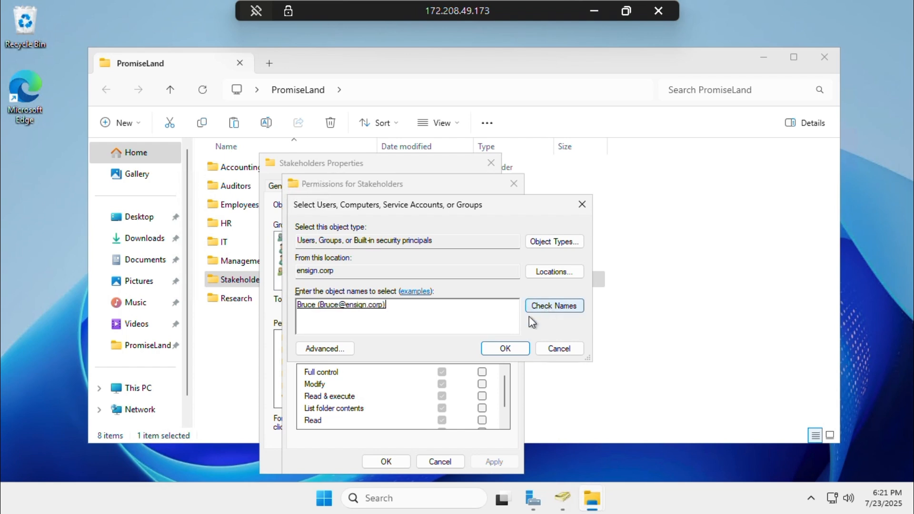
pyautogui.click(506, 349)
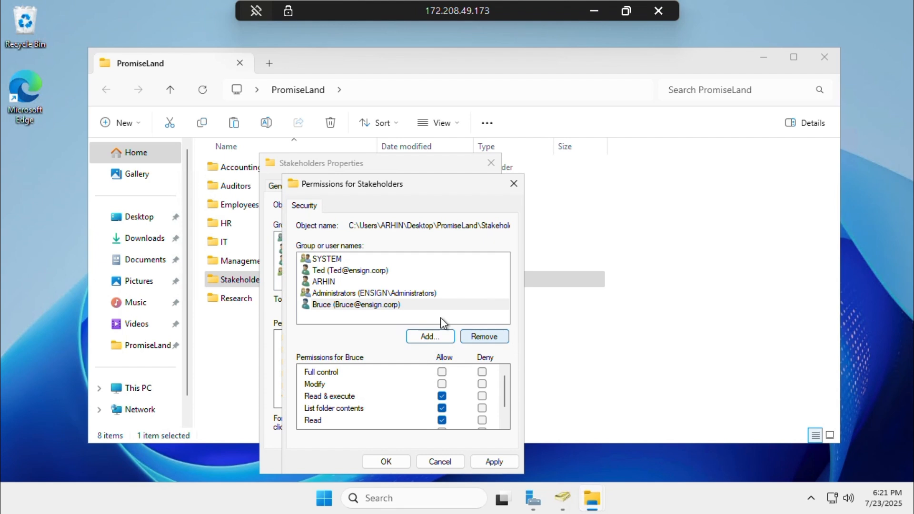
pyautogui.click(442, 385)
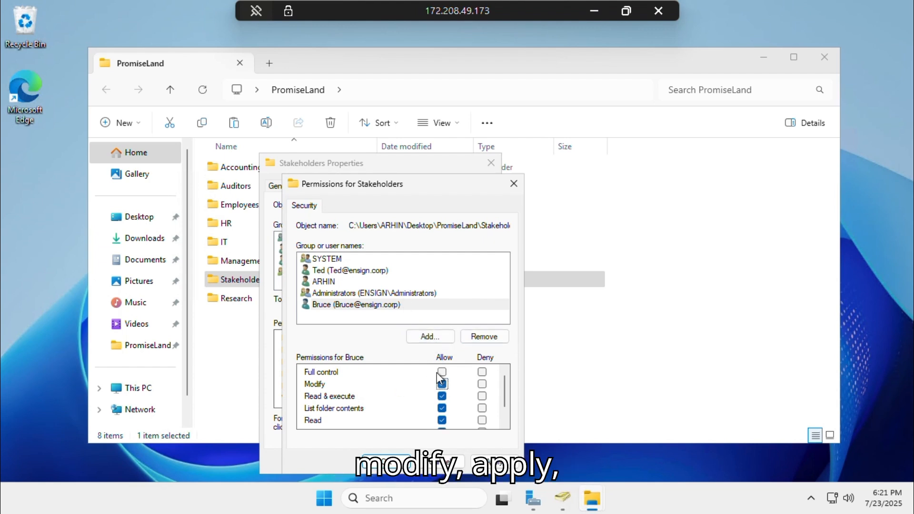
pyautogui.click(491, 465)
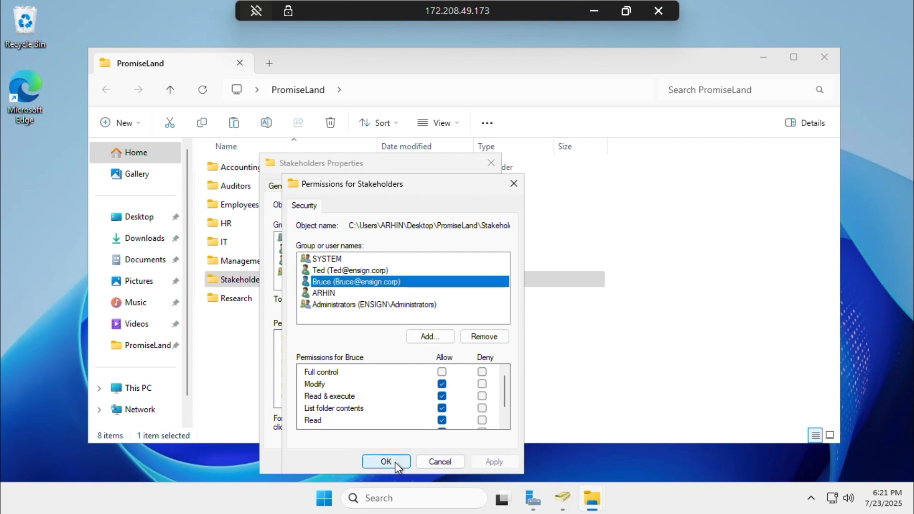
pyautogui.click(396, 462)
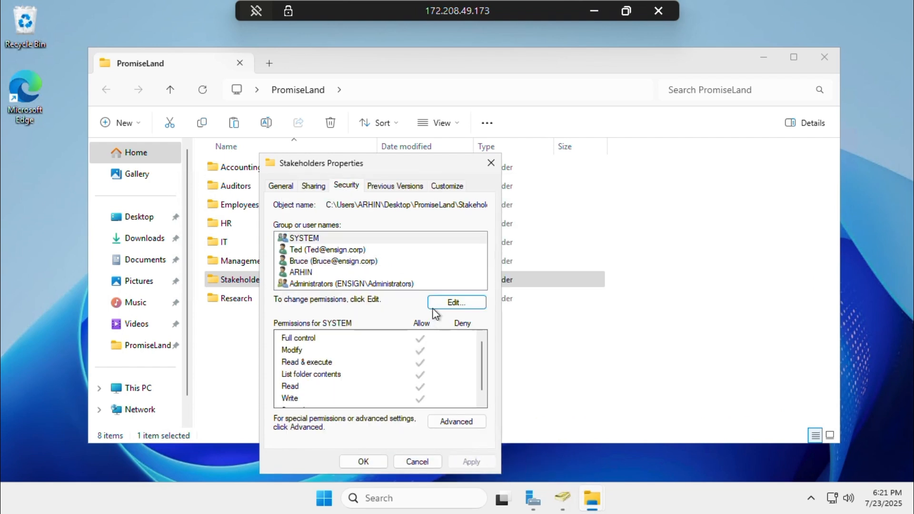
# Add a third domain user with Modify on Stakeholders, apply, and close both dialogs
pyautogui.click(450, 305)
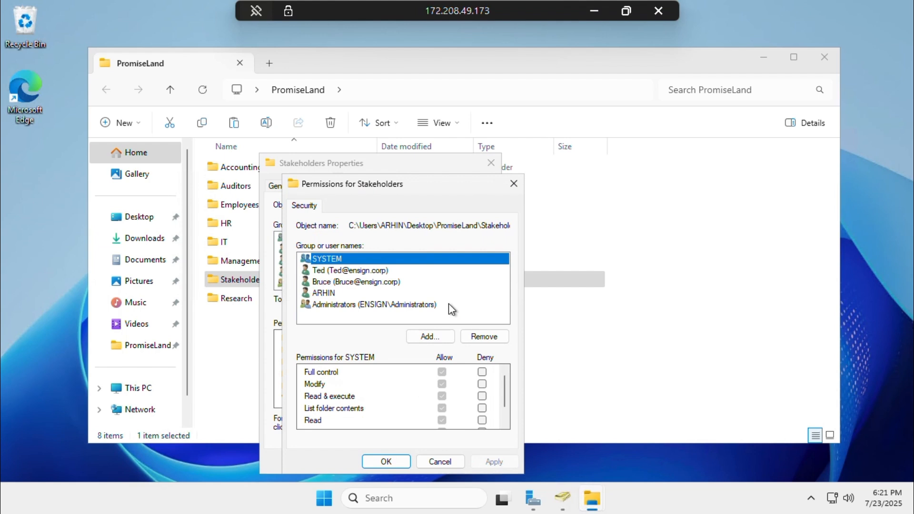
pyautogui.click(430, 337)
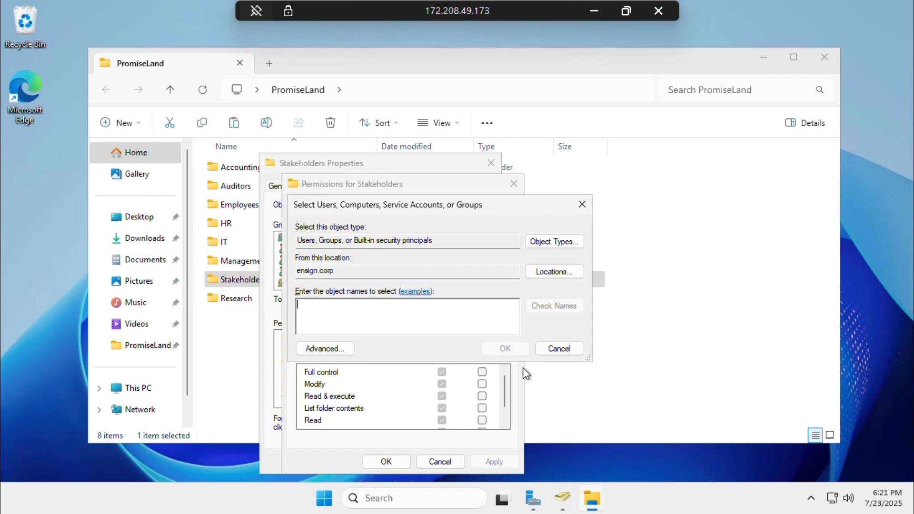
pyautogui.write('Jean')
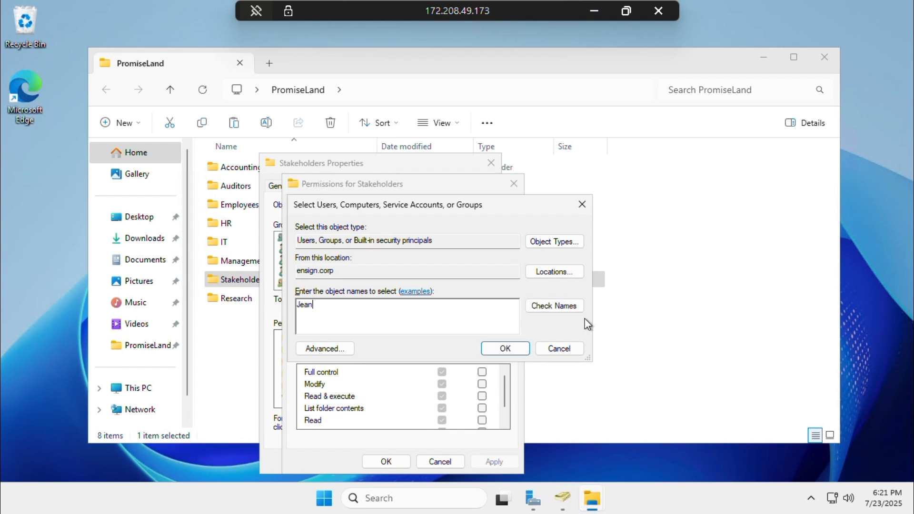
pyautogui.click(573, 307)
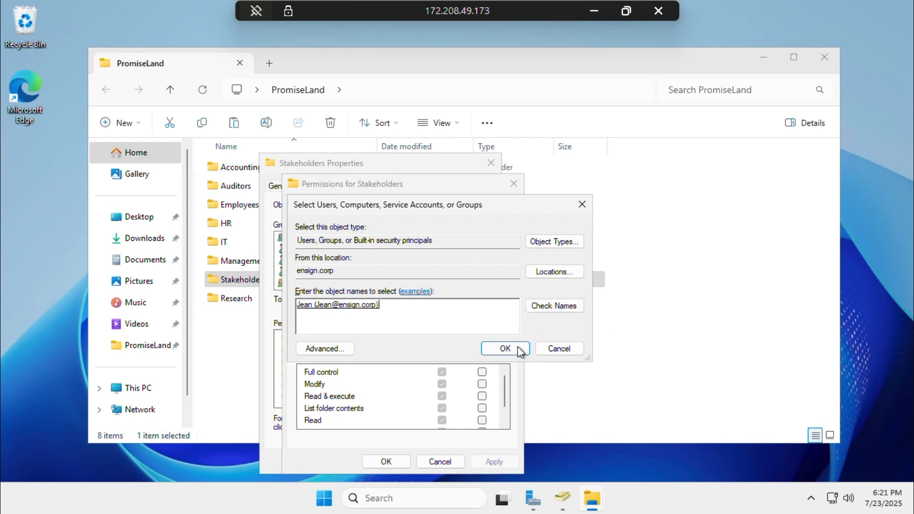
pyautogui.click(505, 348)
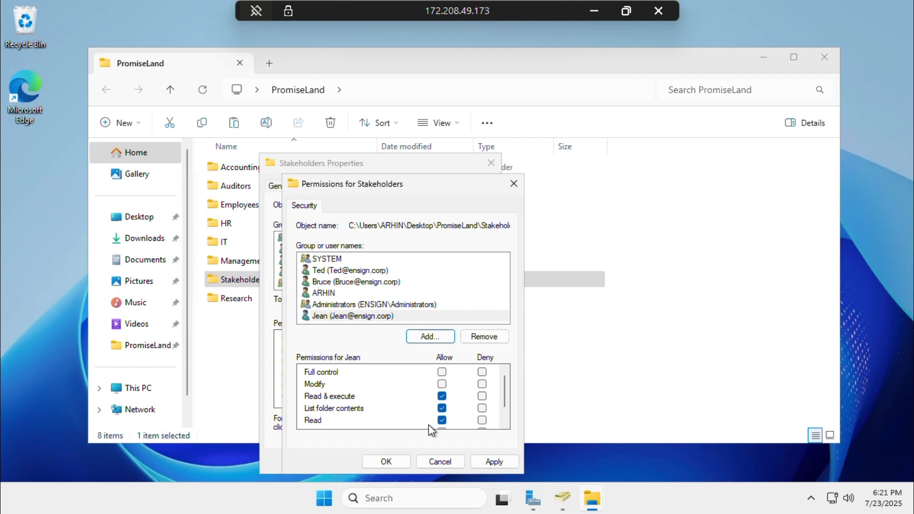
pyautogui.click(442, 384)
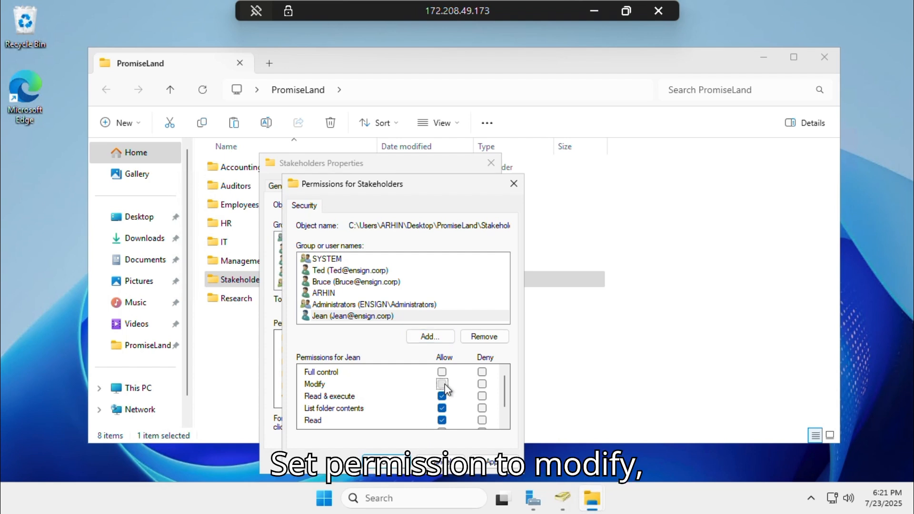
pyautogui.click(484, 463)
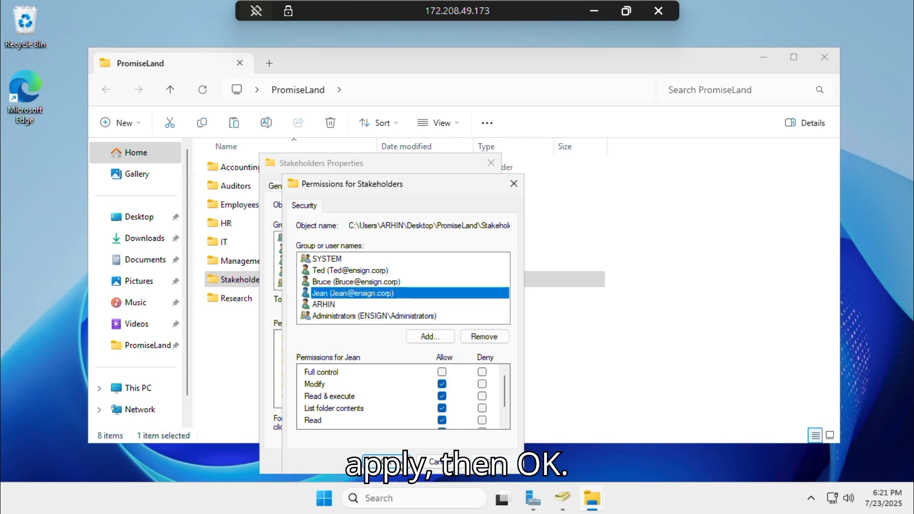
pyautogui.click(396, 462)
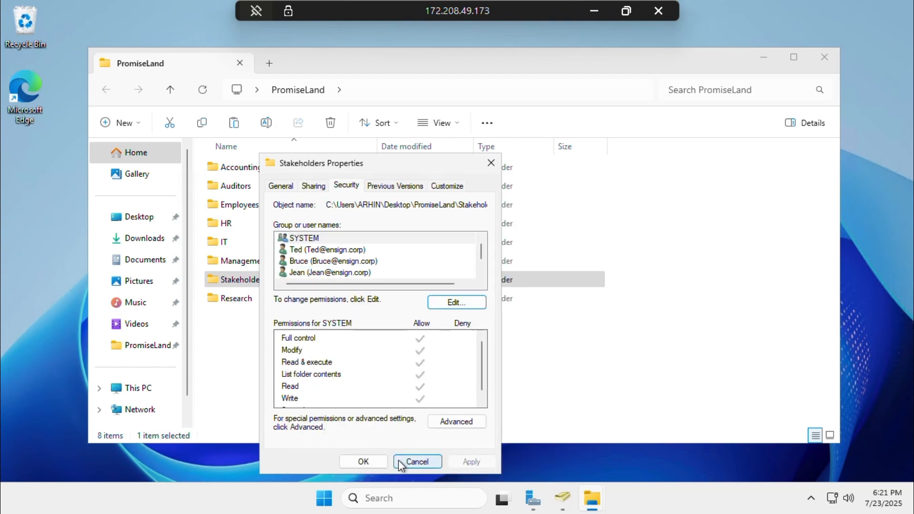
pyautogui.click(363, 462)
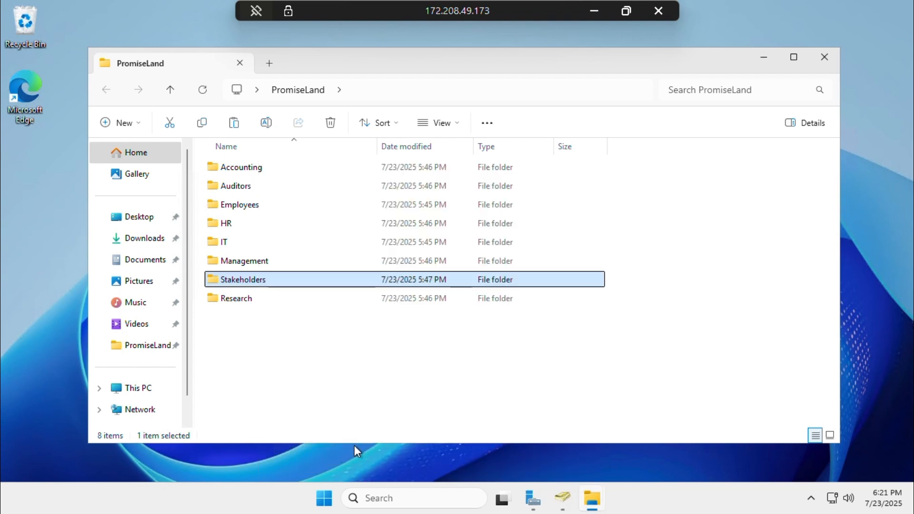
# Open the permissions editor on the Research folder's Security tab
pyautogui.click(243, 299)
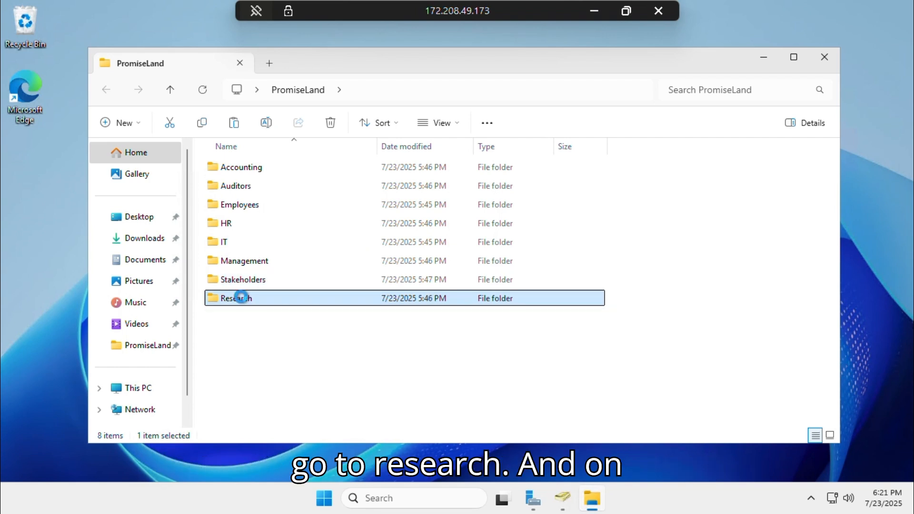
pyautogui.rightClick(294, 301)
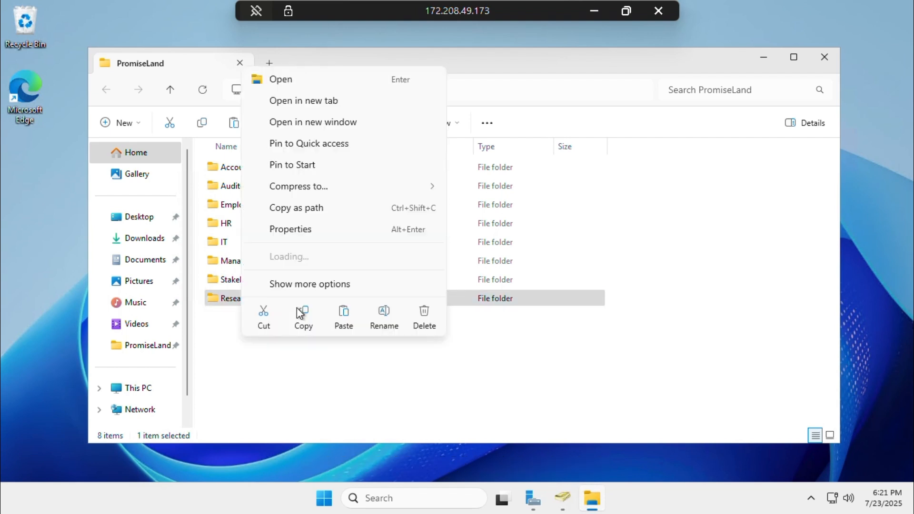
pyautogui.click(289, 237)
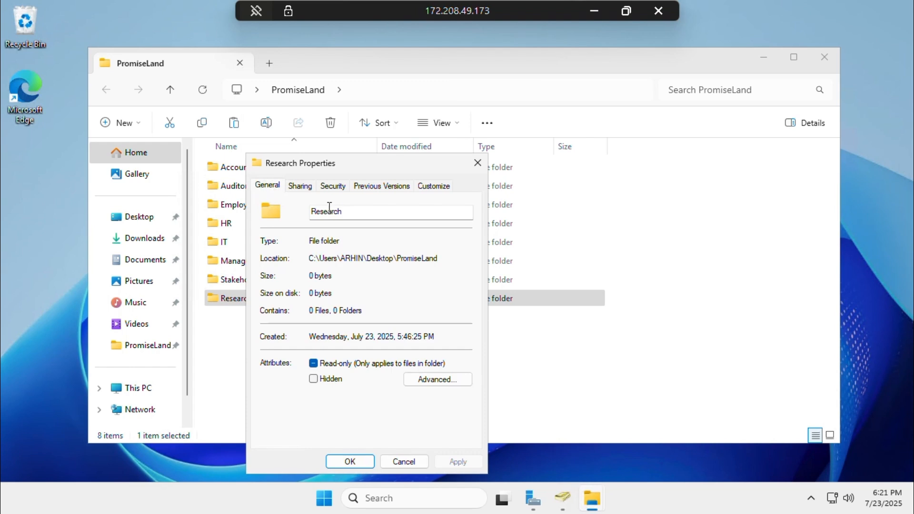
pyautogui.click(335, 188)
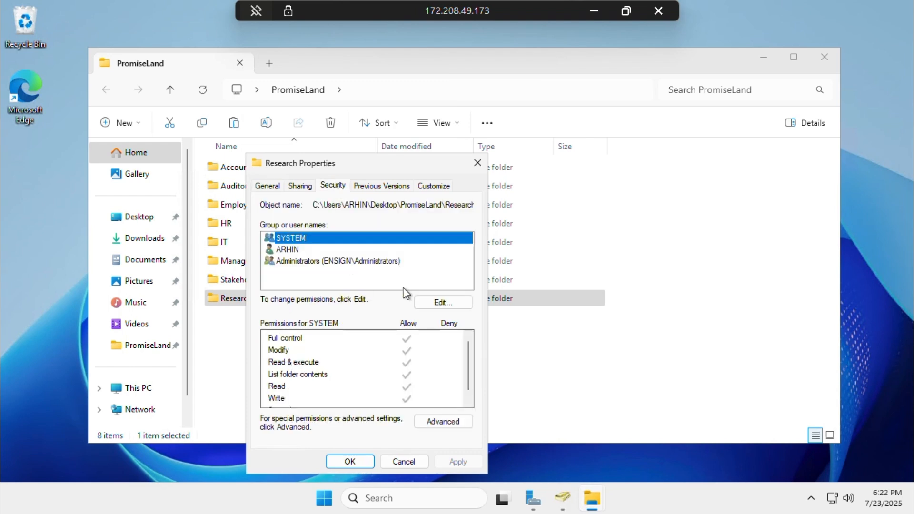
pyautogui.click(425, 307)
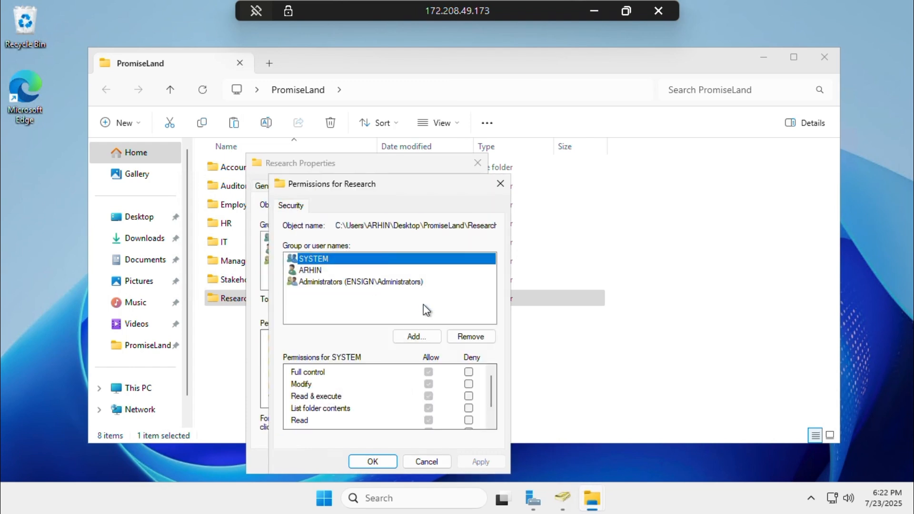
# Add a domain user with Modify allowed and apply the Research permissions
pyautogui.click(419, 337)
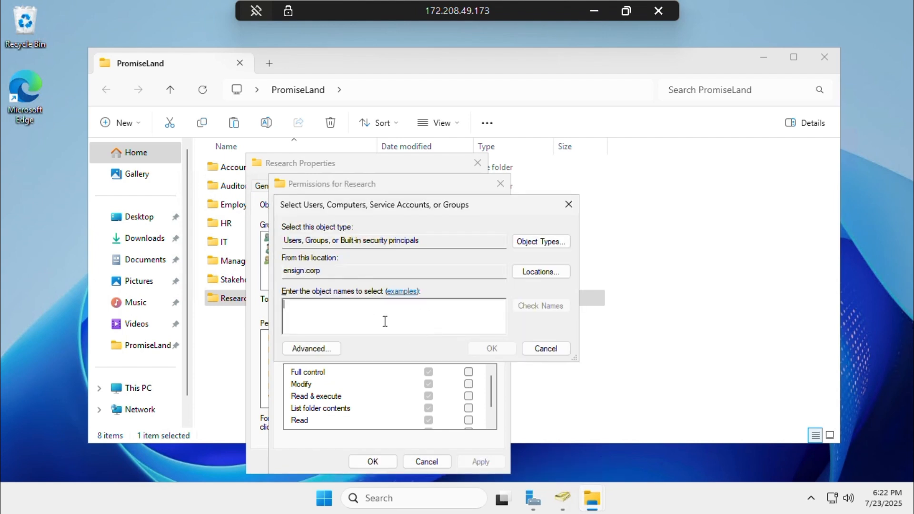
pyautogui.write('GTim')
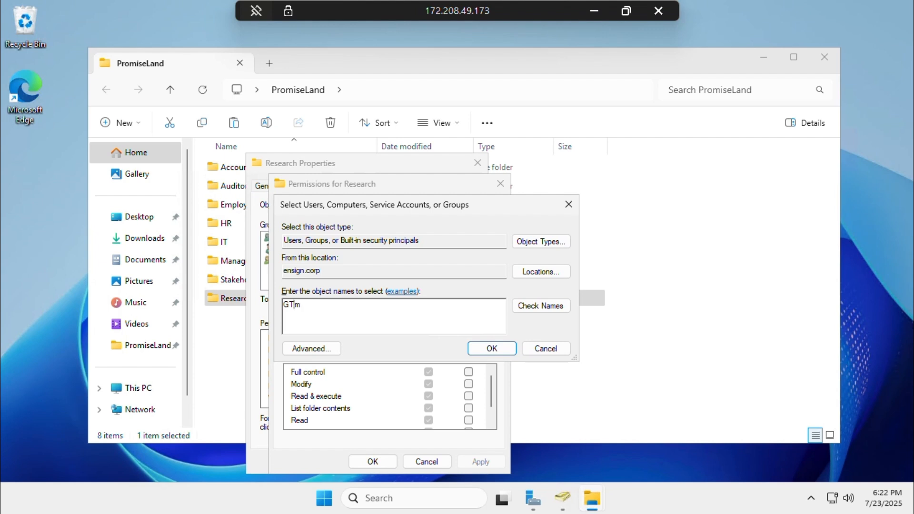
pyautogui.press('BackSpace')
pyautogui.click(540, 307)
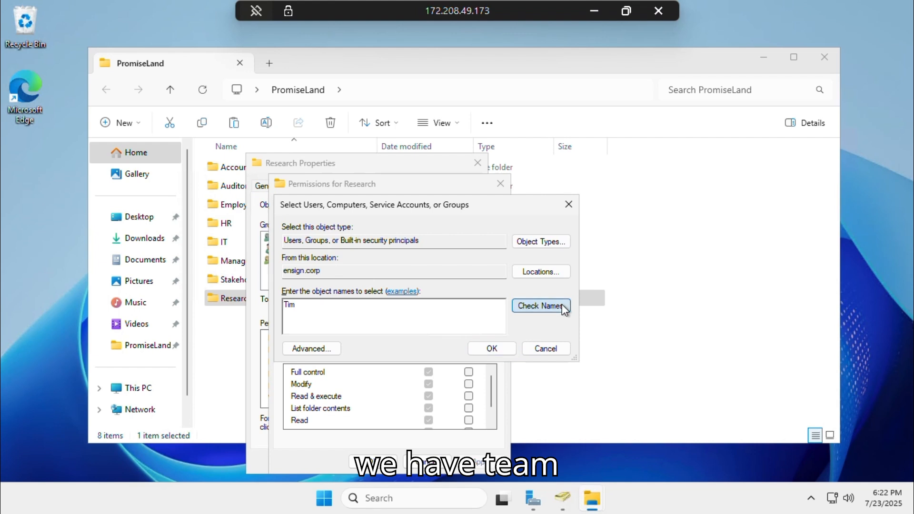
pyautogui.click(505, 349)
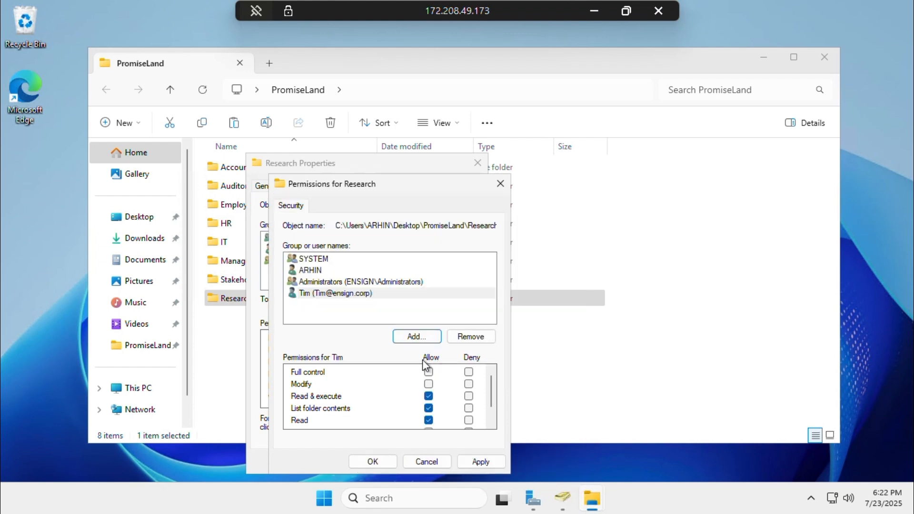
pyautogui.click(429, 384)
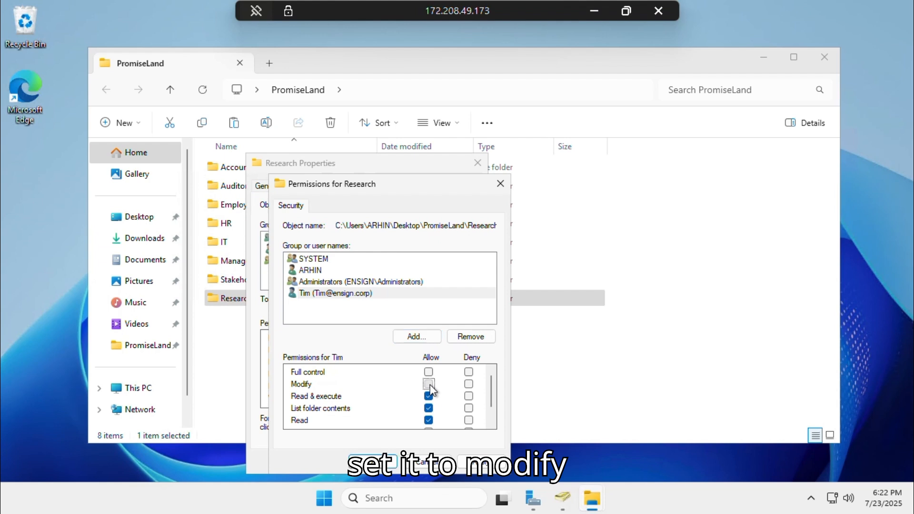
pyautogui.click(469, 457)
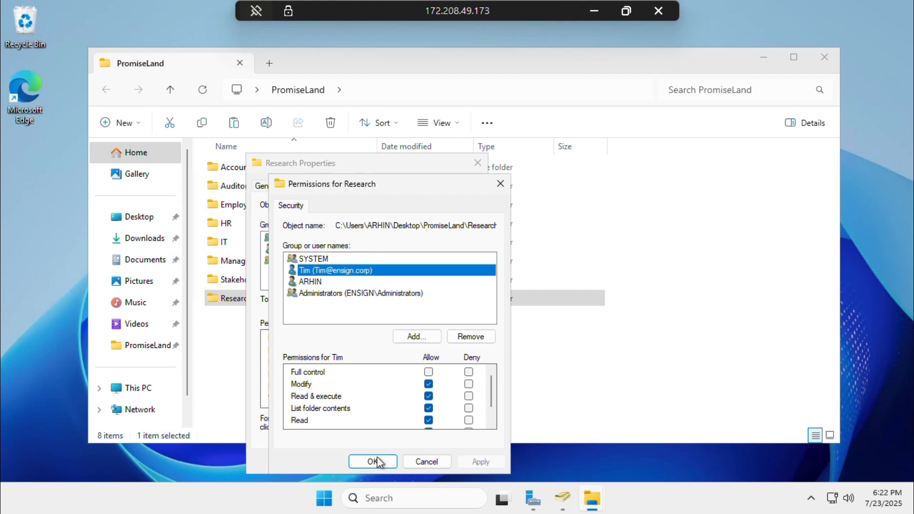
pyautogui.click(375, 461)
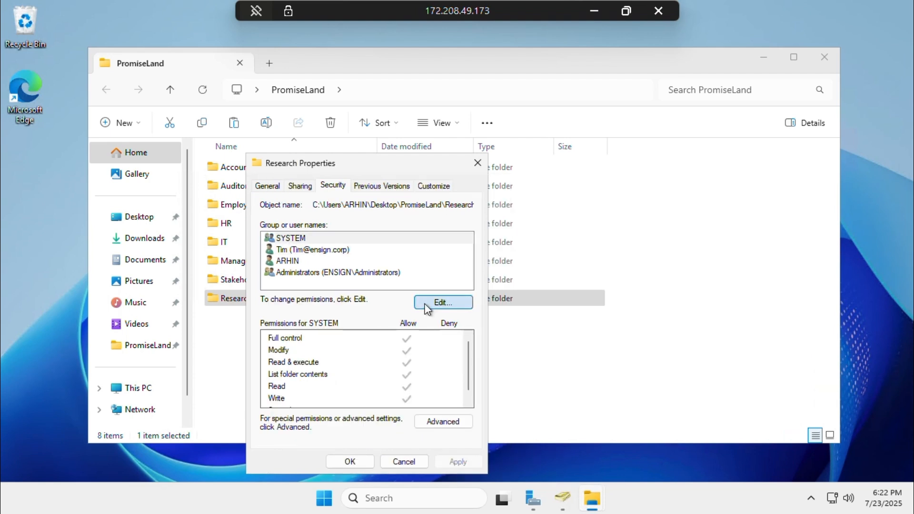
# Add another domain user with Modify on Research, apply, and close both dialogs
pyautogui.click(428, 309)
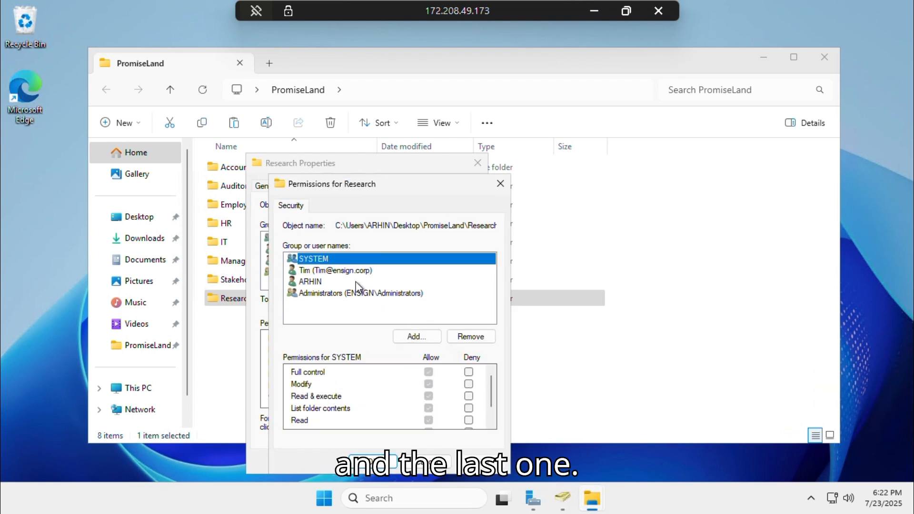
pyautogui.click(414, 336)
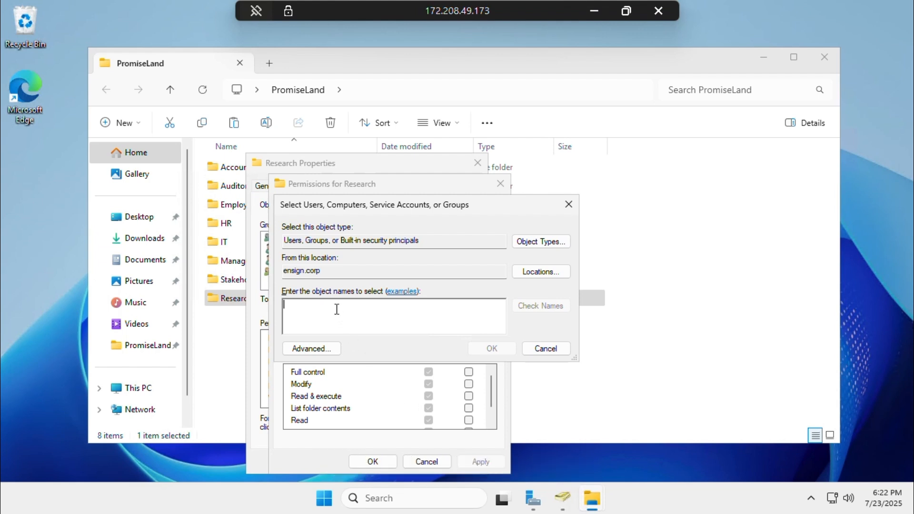
pyautogui.write('Dean')
pyautogui.click(523, 304)
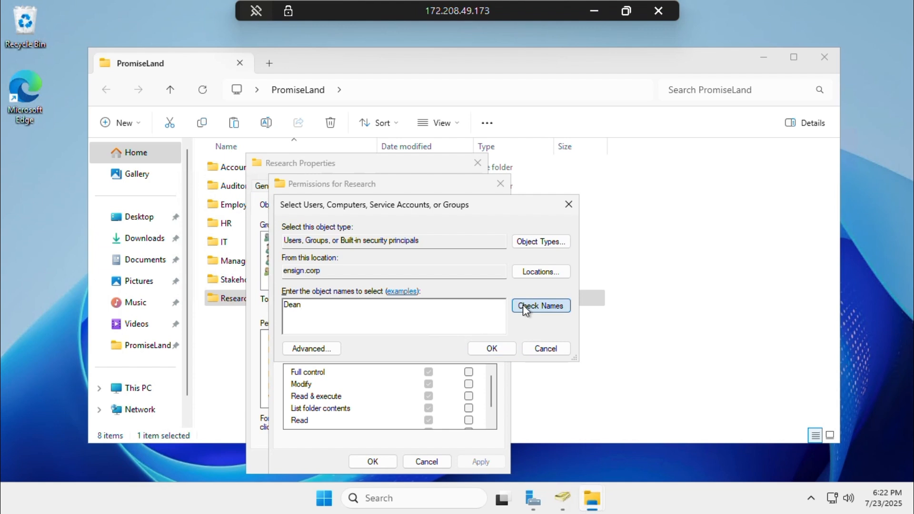
pyautogui.click(493, 349)
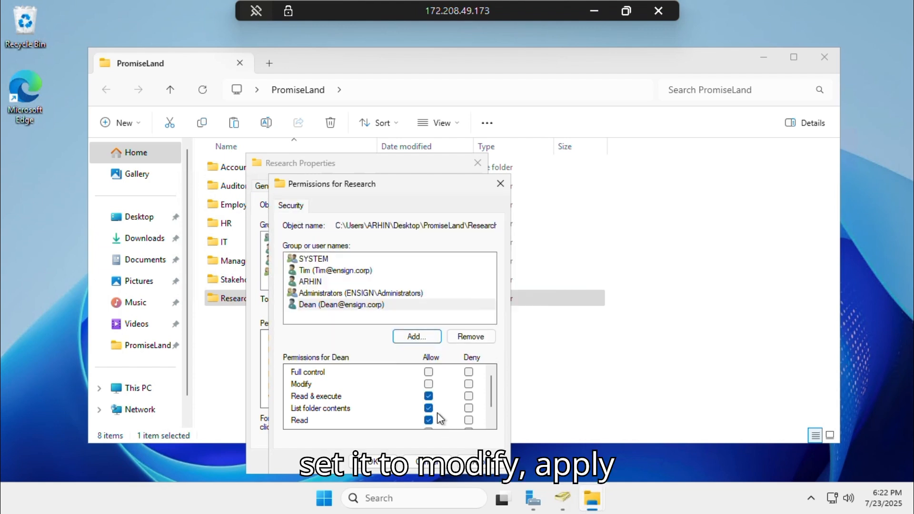
pyautogui.click(429, 385)
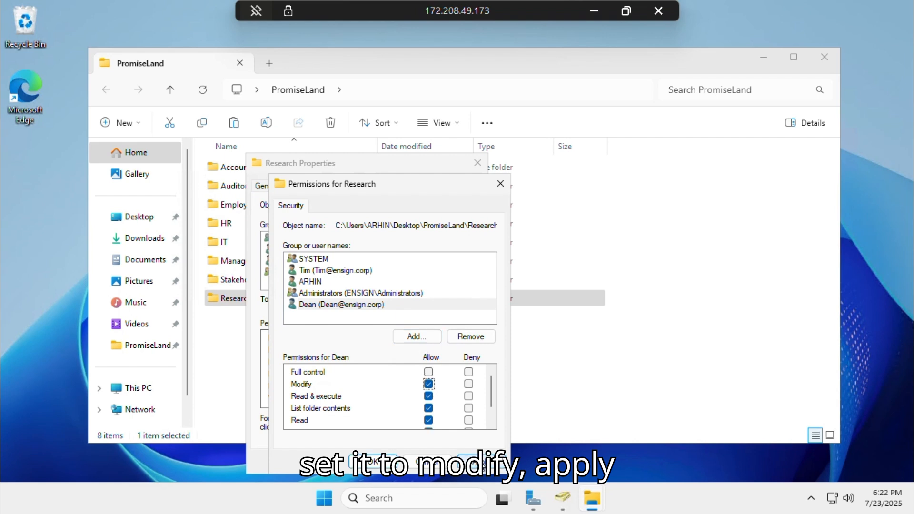
pyautogui.click(480, 462)
pyautogui.click(369, 462)
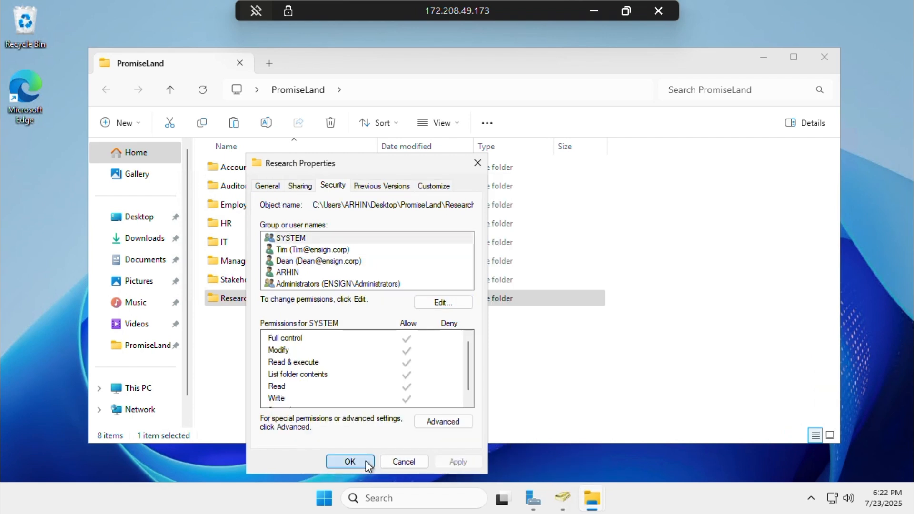
pyautogui.click(365, 461)
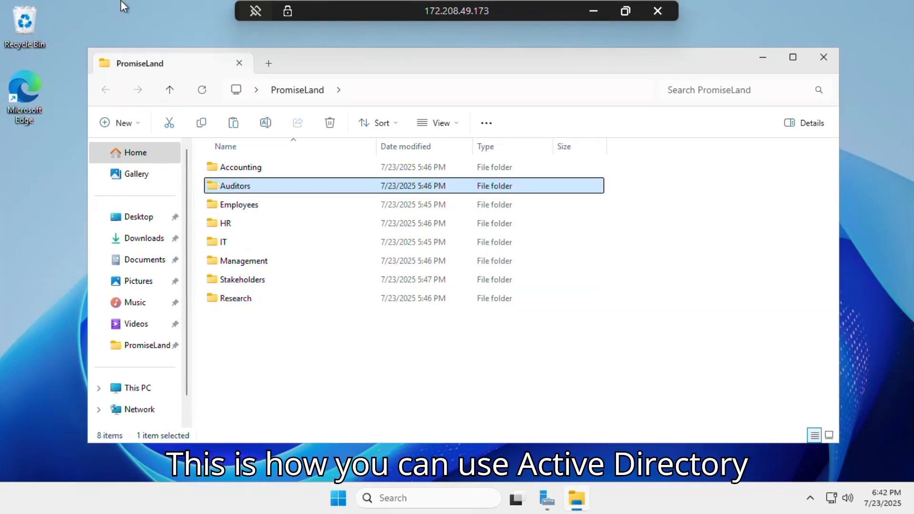